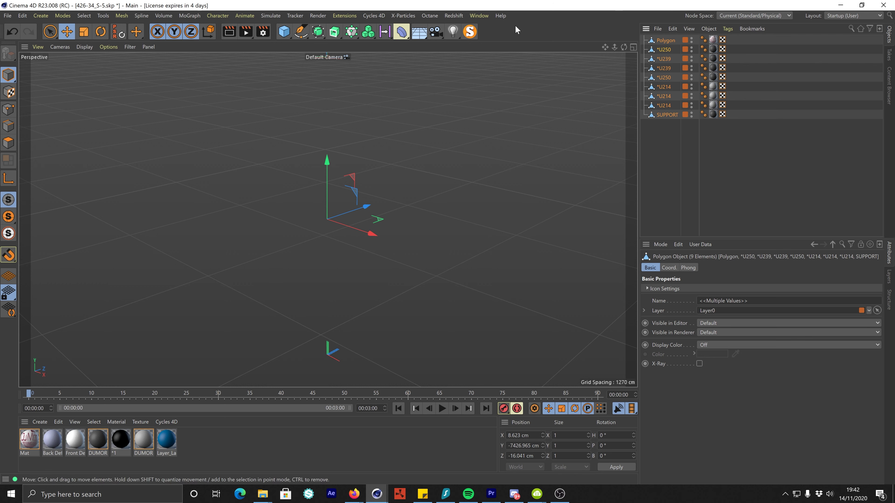
Centre the axes of all nine selected polygon objects on their own points using Axis Center.
click(122, 16)
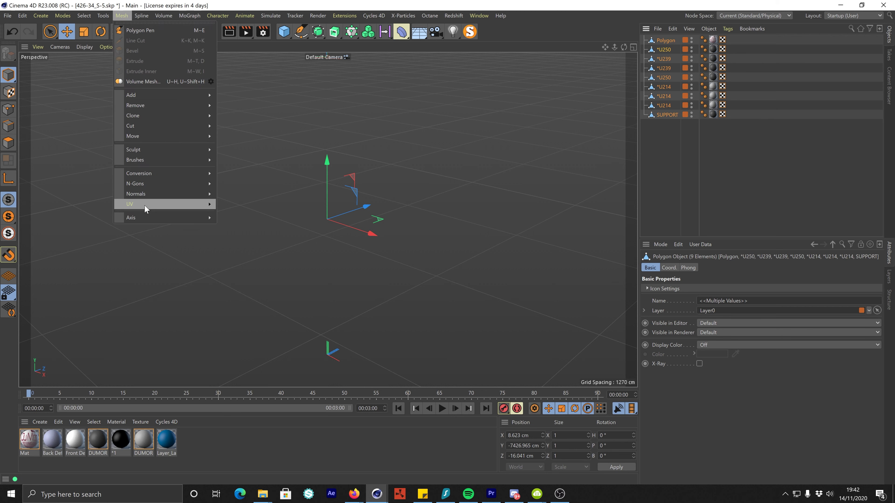
mouse_move(162, 217)
click(249, 221)
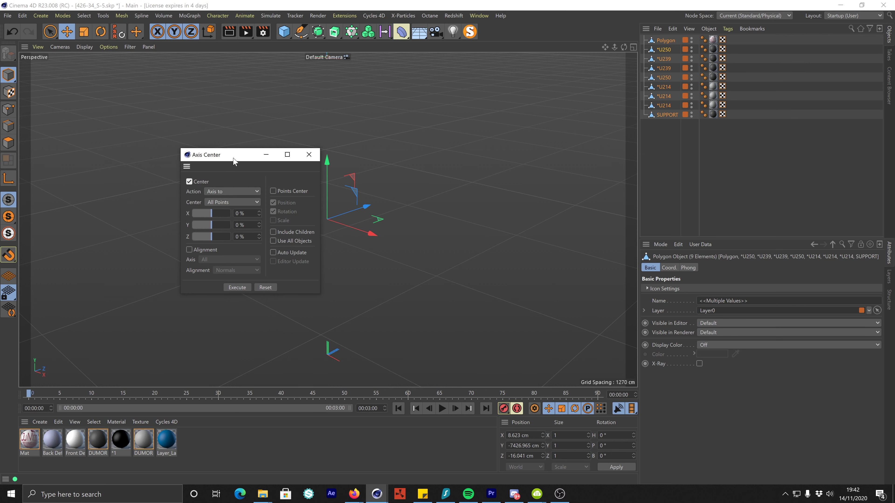
drag(234, 162, 161, 136)
click(162, 262)
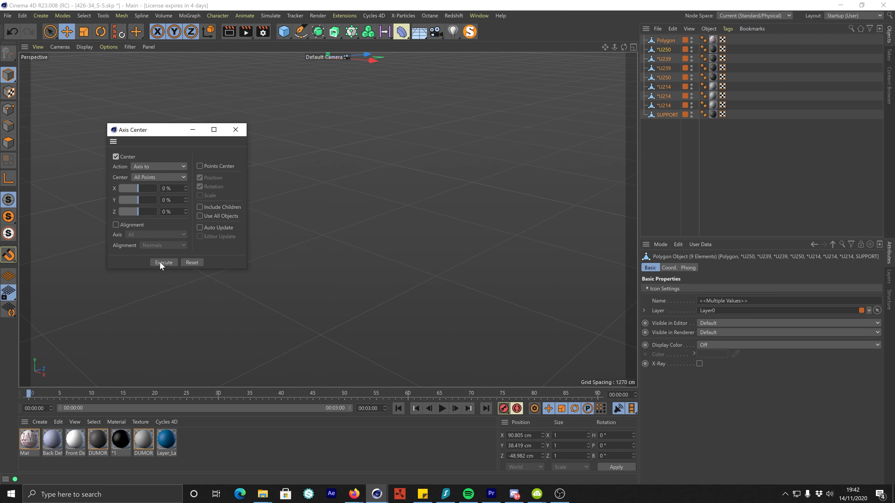
alt+middle_drag(356, 138, 374, 235)
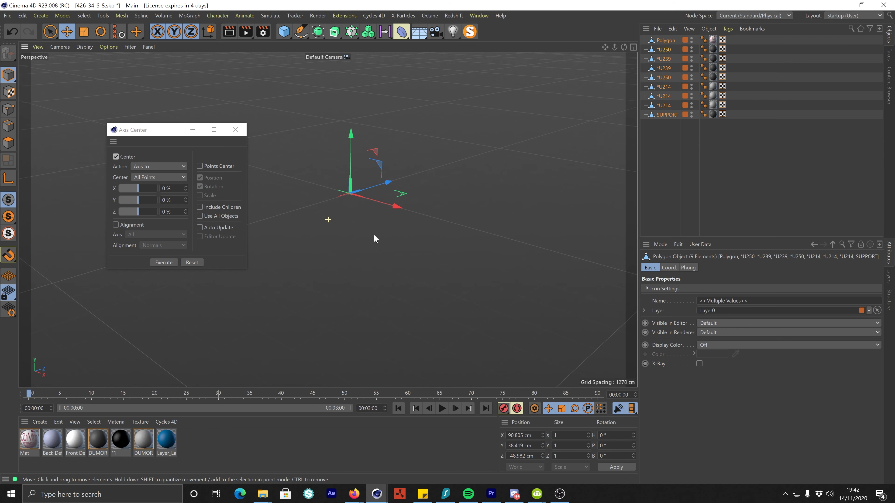
alt+right_drag(349, 188, 699, 123)
alt+middle_drag(414, 314, 381, 224)
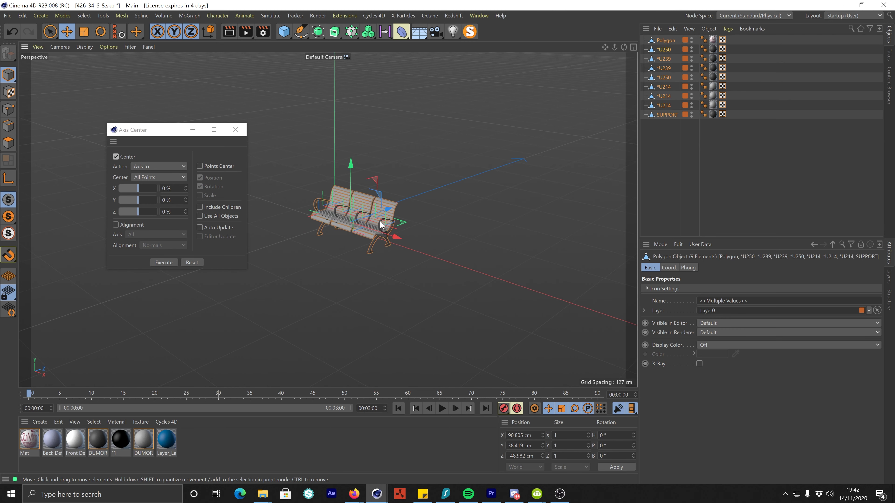
alt+right_drag(348, 218, 435, 192)
mouse_move(348, 222)
alt+mouse_down()
mouse_move(634, 213)
mouse_move(433, 227)
mouse_move(349, 207)
alt+mouse_up()
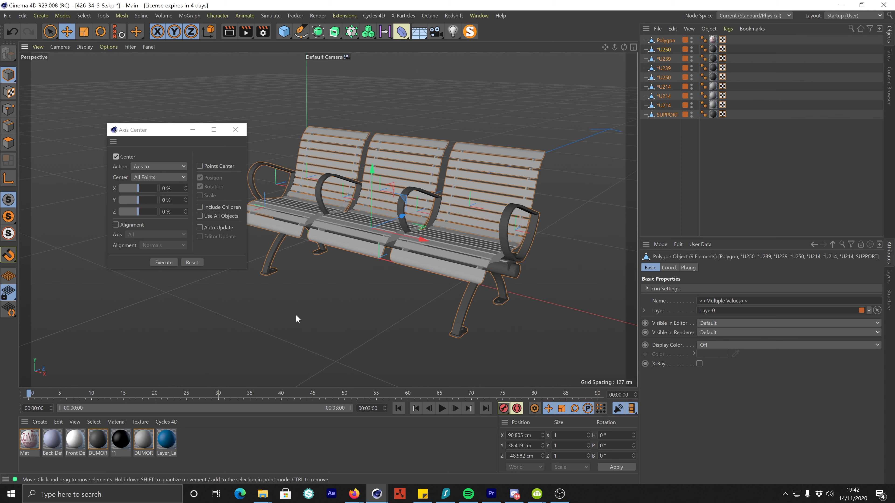
click(236, 129)
Try moving the SUPPORT object down along its Y axis, undo the move and clear the selection.
click(613, 185)
click(670, 115)
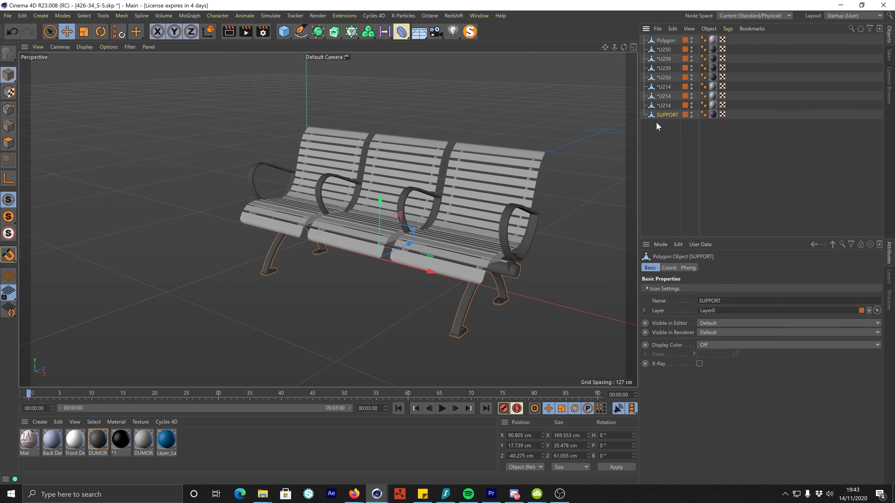
drag(381, 206, 379, 235)
key(ctrl+z)
key(ctrl+shift+a)
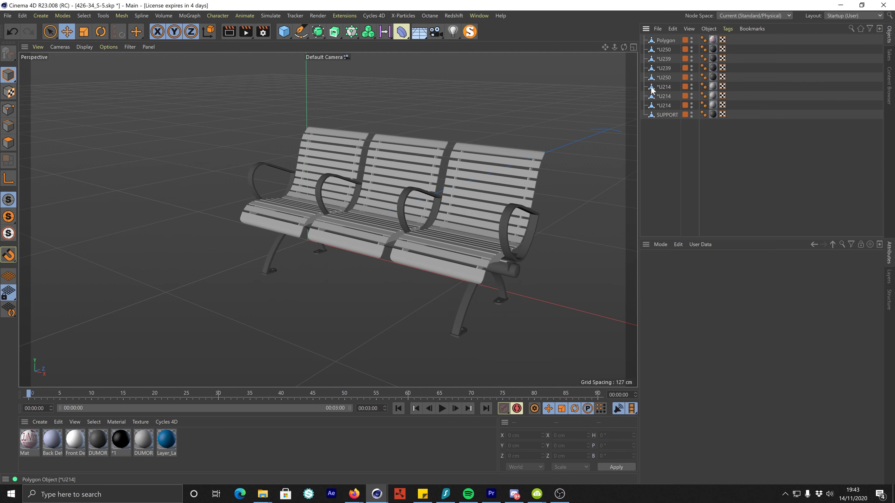
Examine the three *U214 objects with their material tags and the armrest objects to identify the bench parts.
click(666, 86)
shift+click(666, 105)
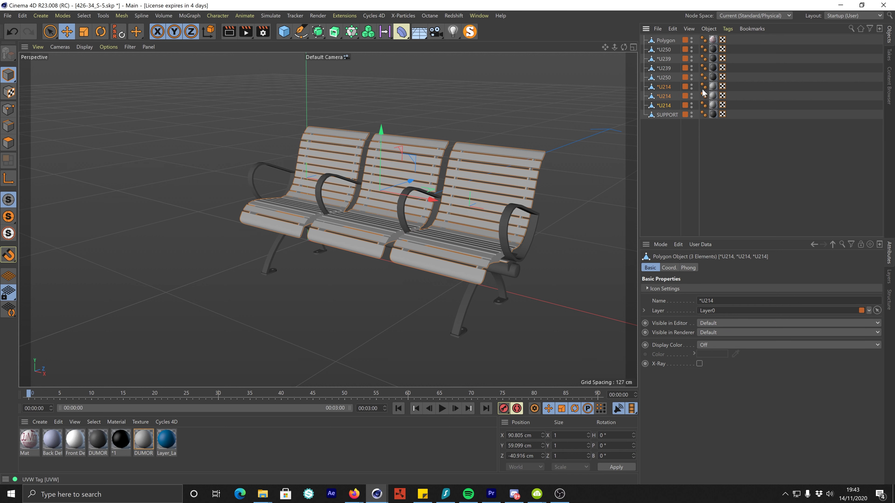
click(712, 86)
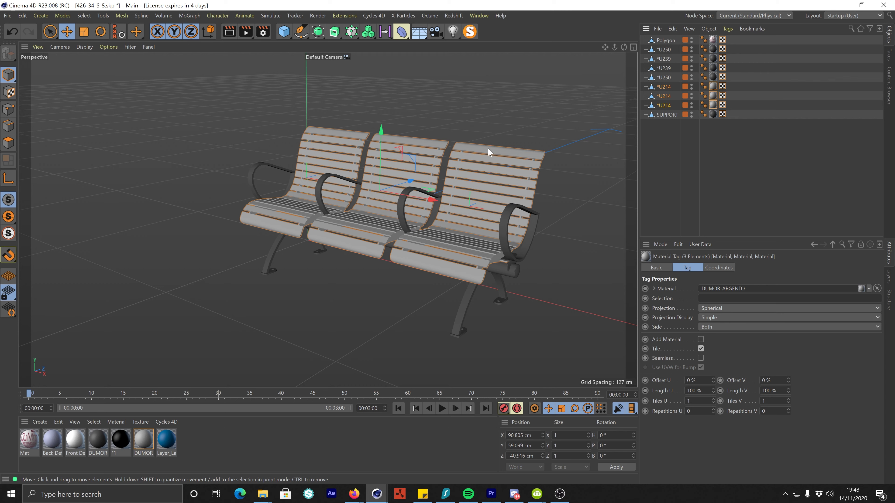
click(776, 110)
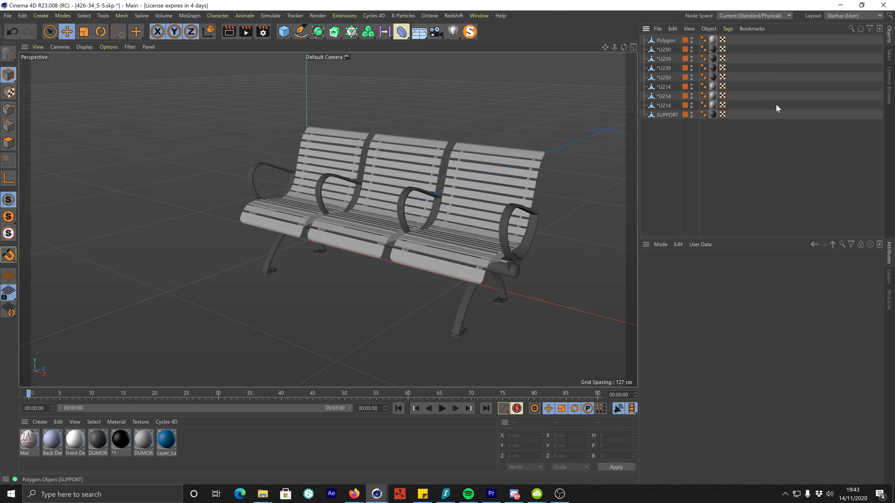
click(659, 78)
click(663, 68)
click(662, 58)
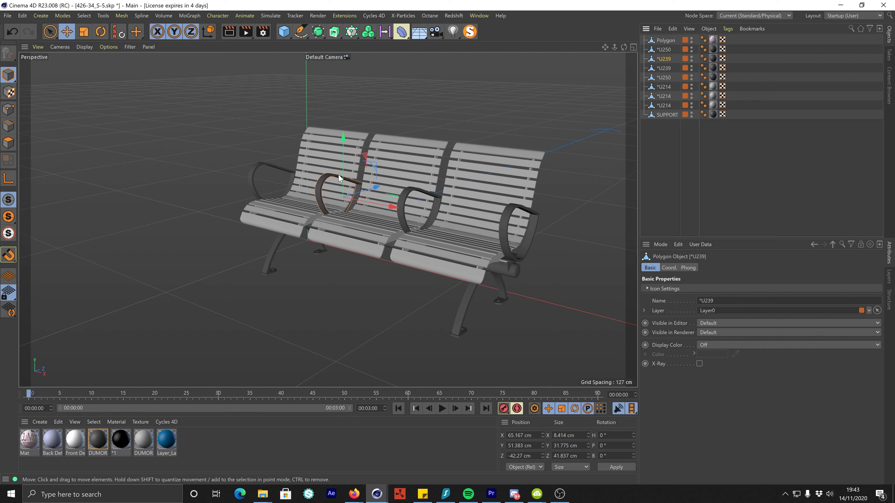
Nest the four armrest objects and the three *U214 seat objects under SUPPORT.
click(666, 106)
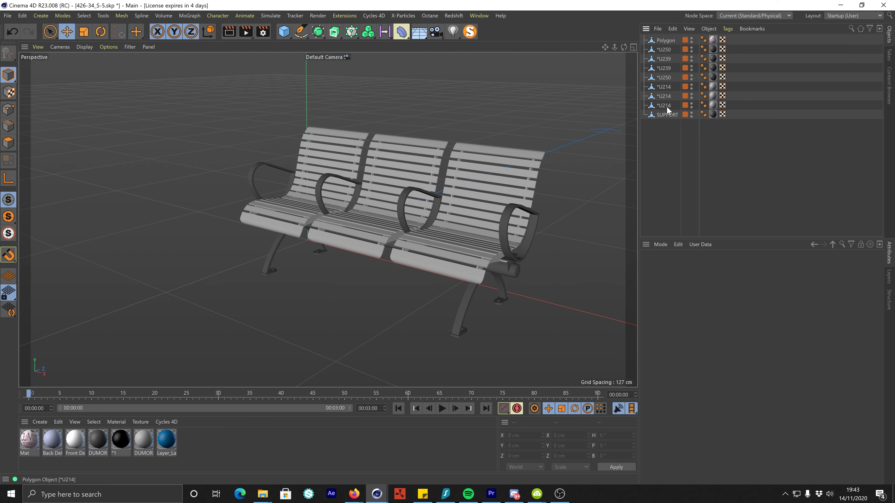
shift+click(664, 50)
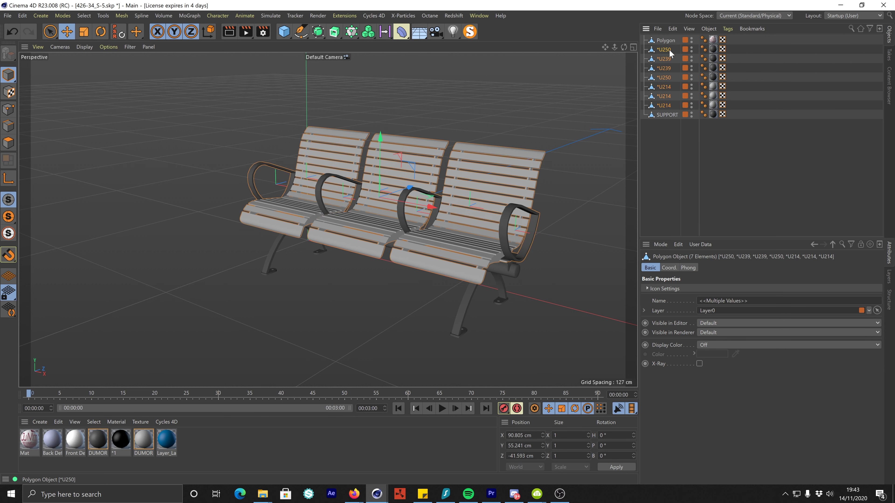
drag(666, 48, 668, 112)
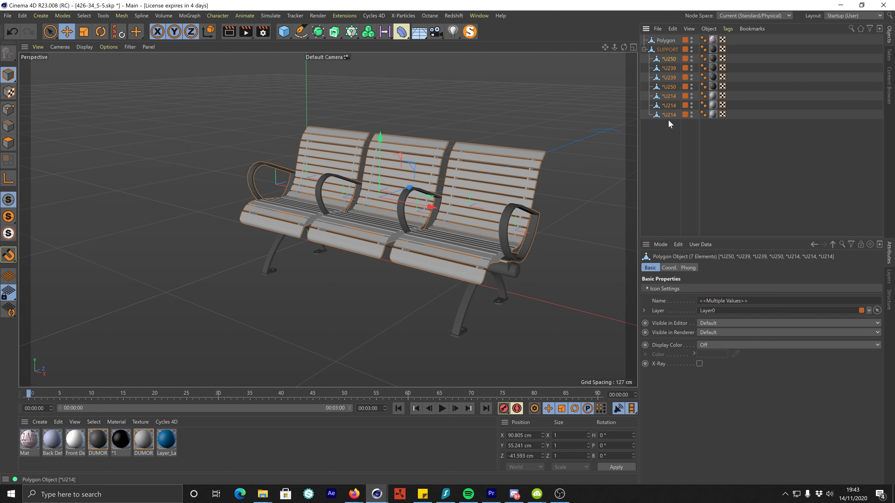
Rename the SUPPORT parent object as Bench and move the assembly along X to about 40 cm.
double_click(666, 50)
text(Bench)
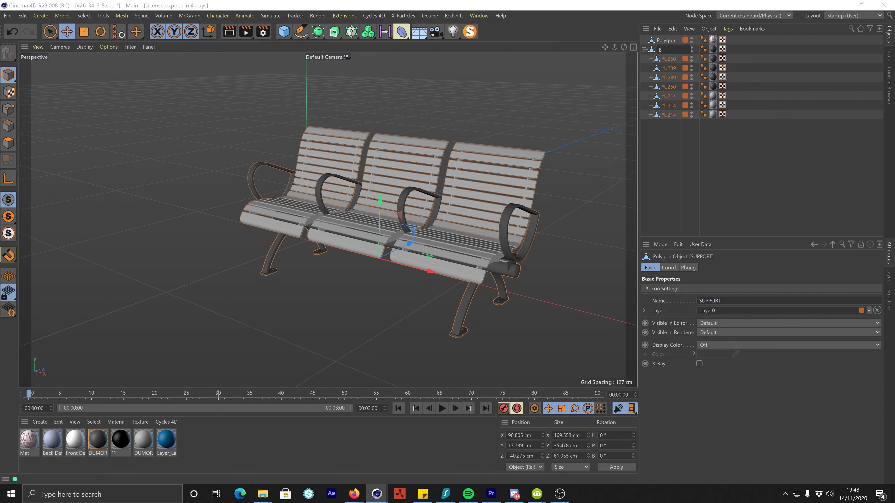
key(Return)
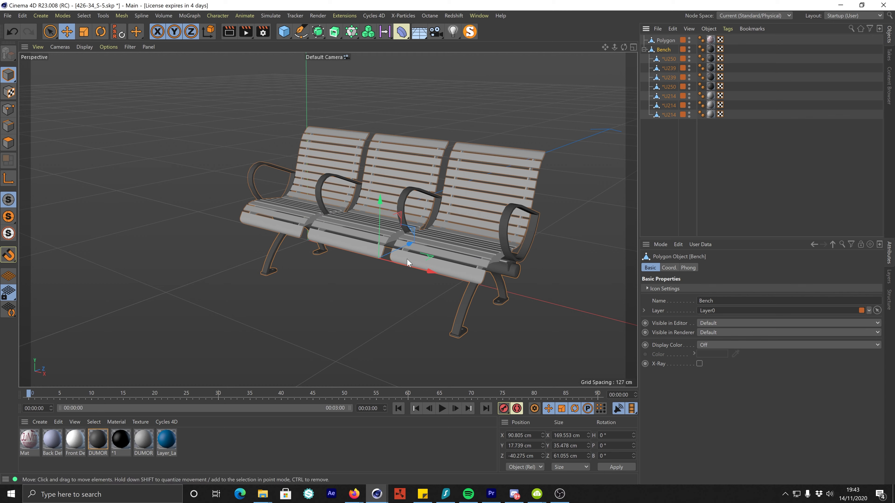
drag(418, 271, 409, 216)
drag(409, 216, 413, 215)
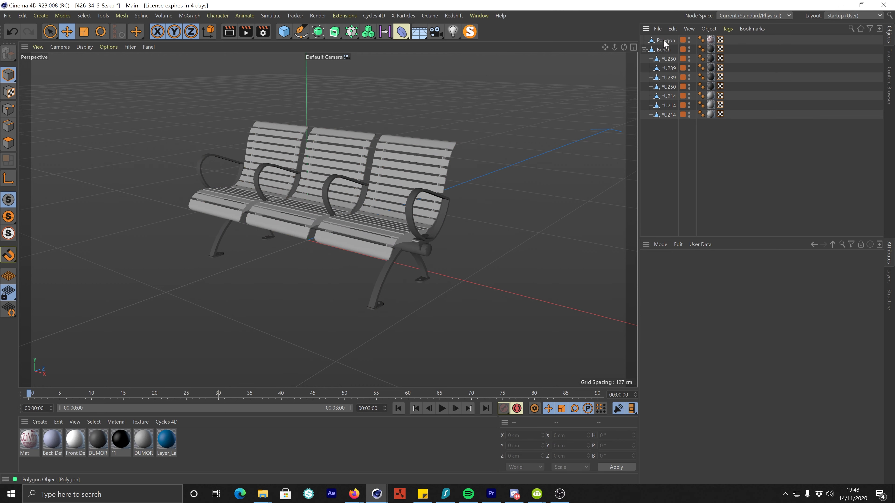
Locate the stray Polygon label object by the seat slats and delete it.
click(663, 39)
alt+drag(396, 138, 227, 216)
scroll(394, 224, down, 5)
alt+middle_drag(546, 210, 364, 237)
scroll(364, 240, up, 8)
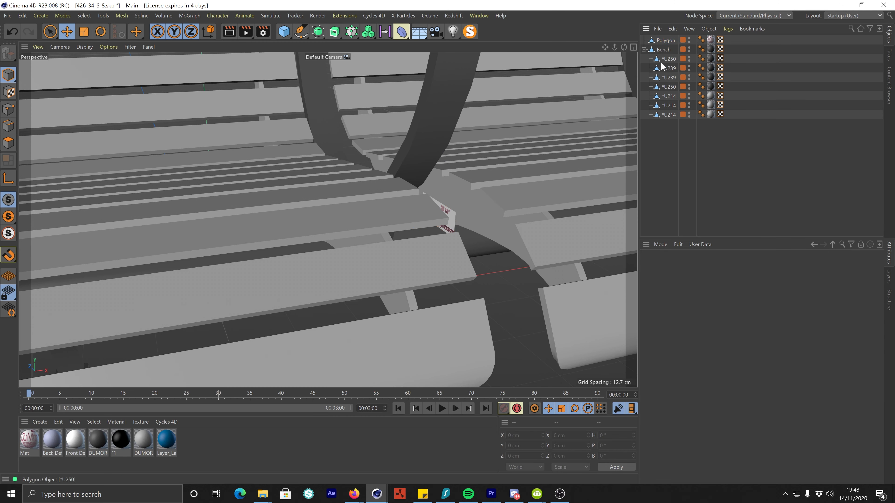
click(671, 39)
key(Delete)
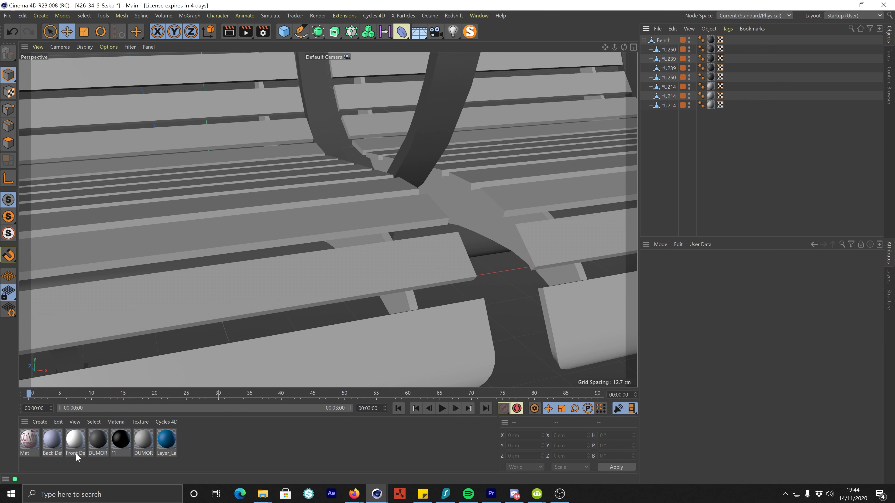
Delete all unused materials, keeping the DUMOR-BLACK and DUMOR-ARGENTO materials applied to the bench.
click(710, 39)
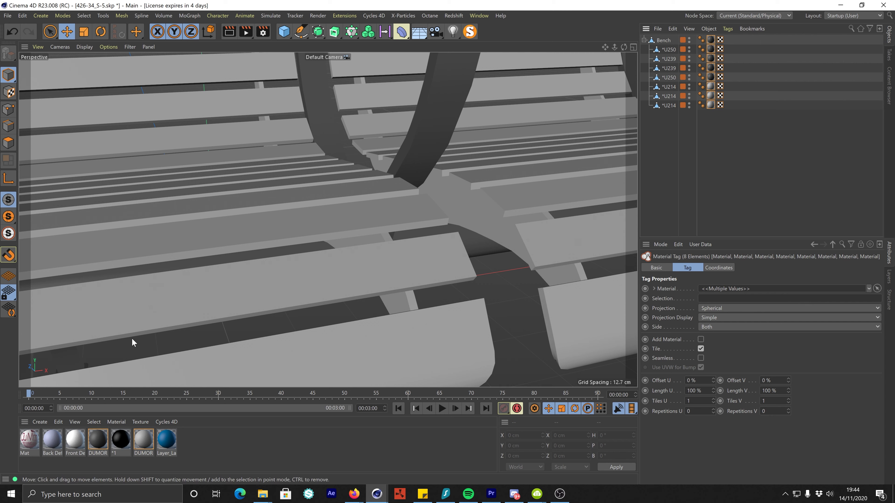
click(98, 439)
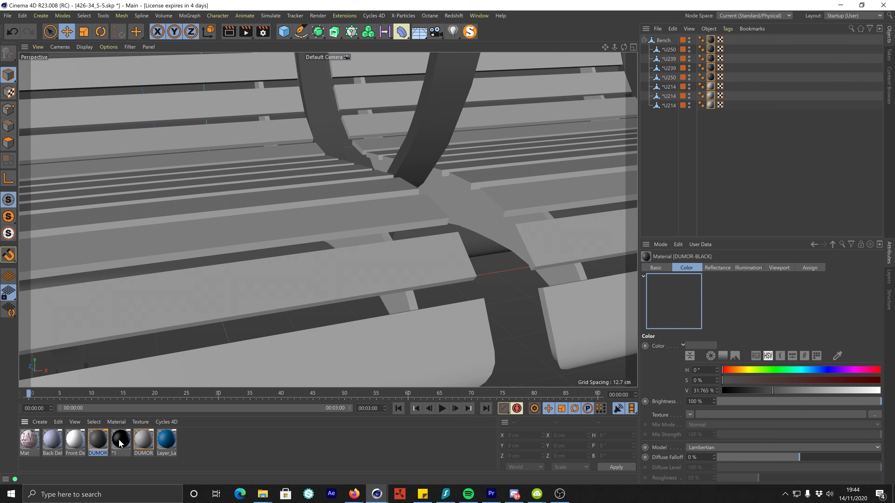
right_click(153, 443)
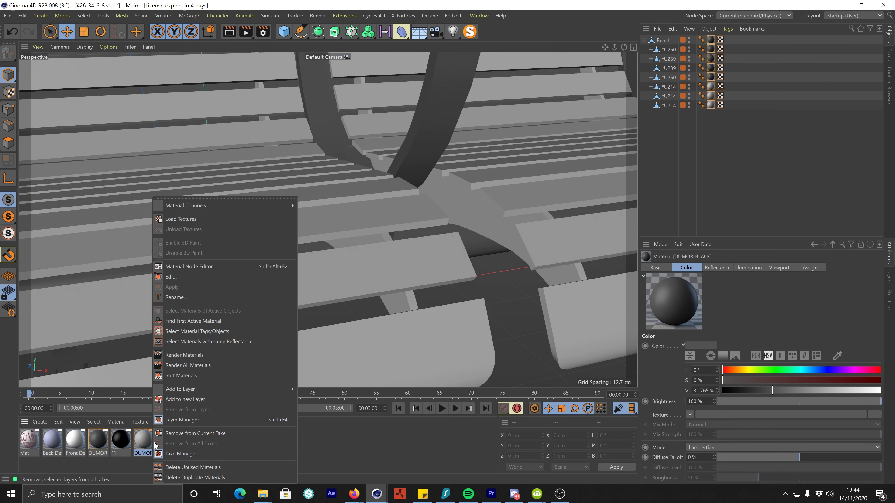
click(202, 469)
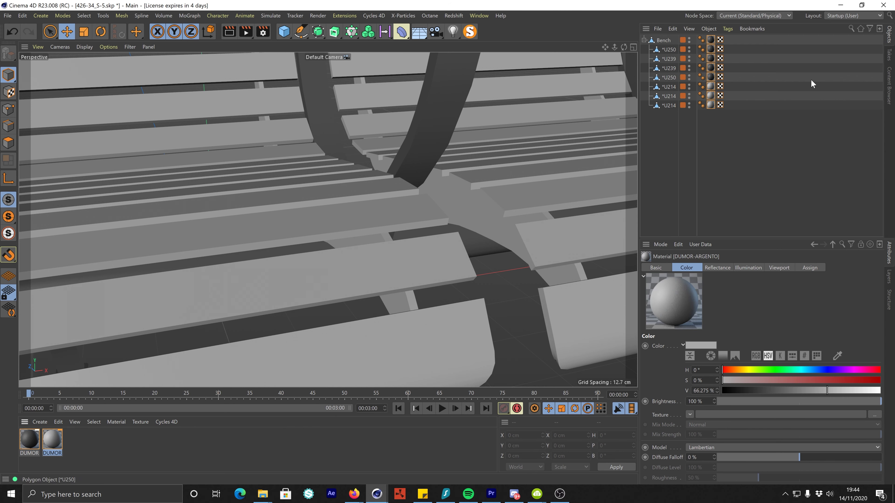
click(712, 105)
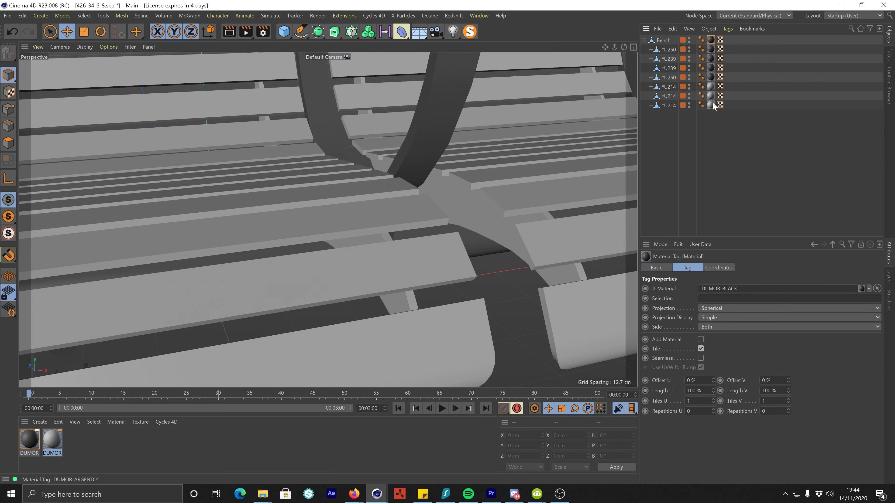
Place the Bench object's axis at the base of its legs using Axis Center with Y at -100%.
click(663, 41)
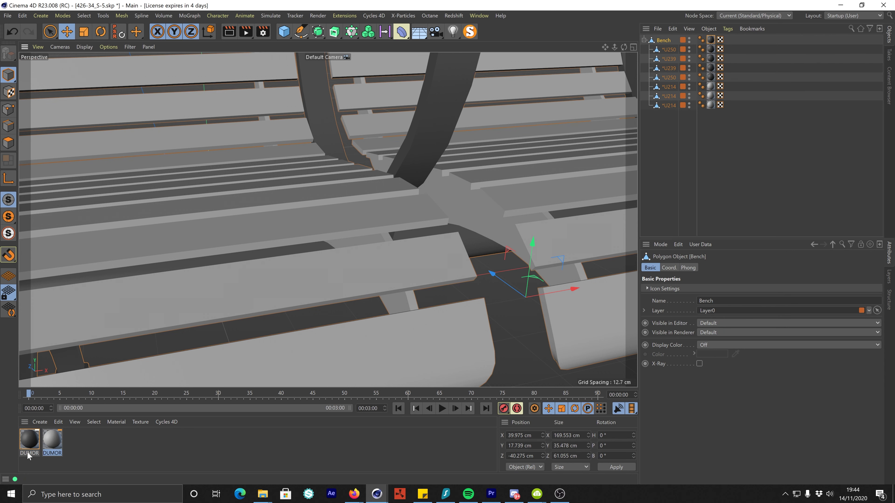
scroll(376, 190, down, 10)
alt+drag(411, 226, 395, 264)
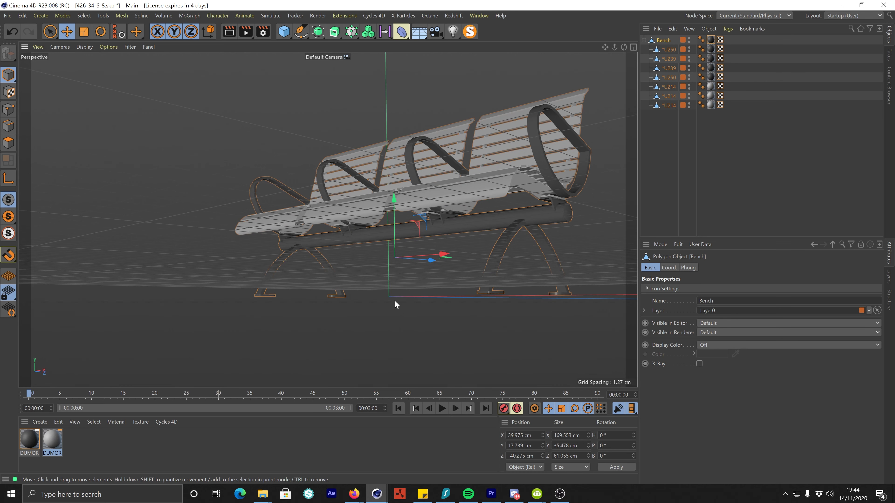
alt+drag(394, 296, 409, 328)
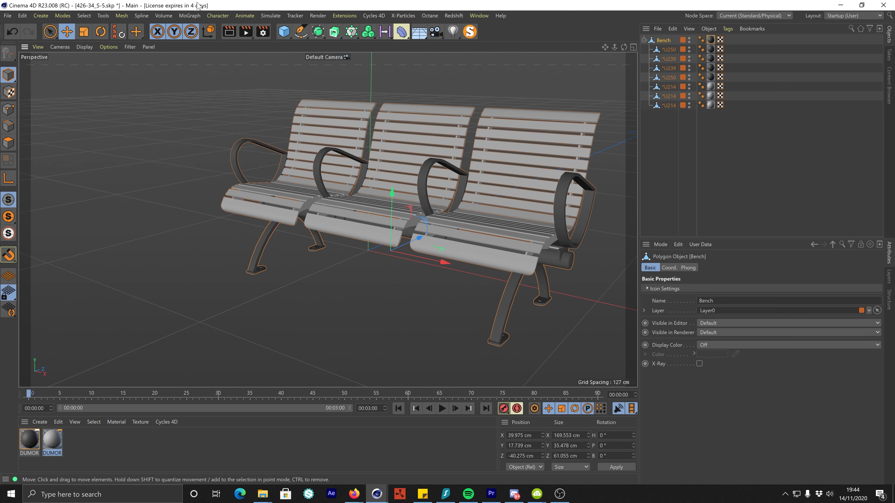
click(122, 15)
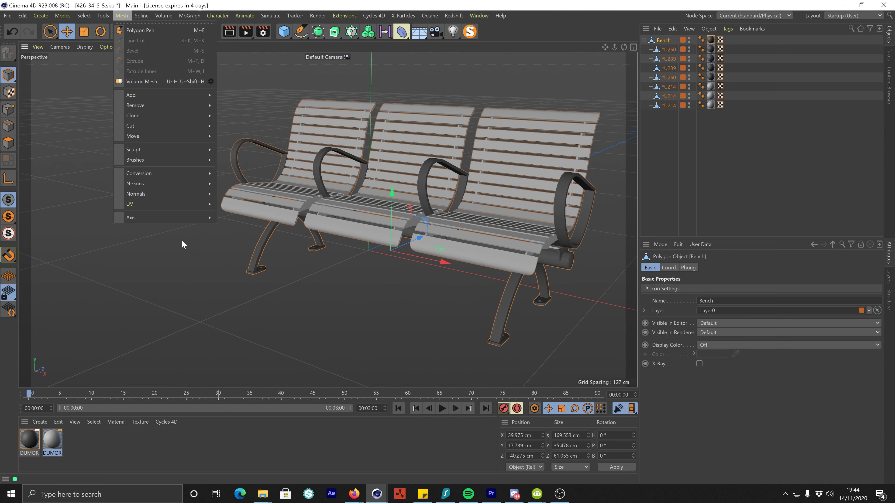
mouse_move(174, 224)
click(249, 222)
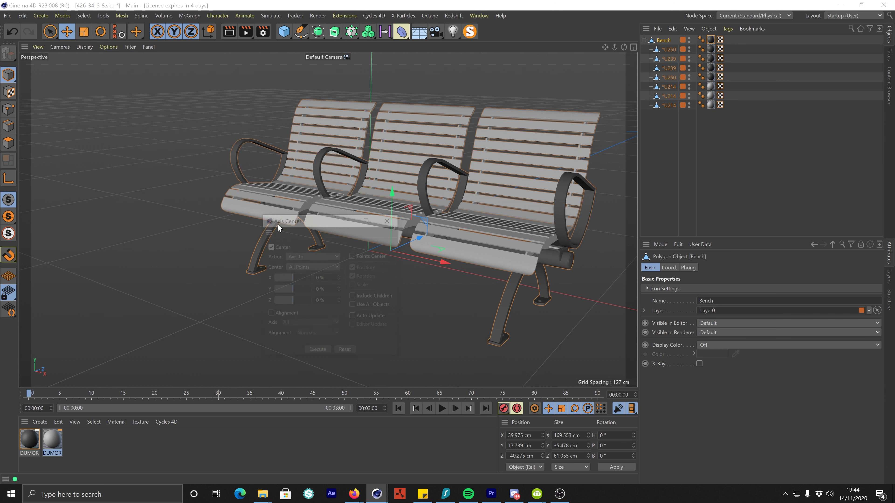
drag(336, 226, 175, 221)
mouse_move(114, 284)
mouse_down()
mouse_move(121, 288)
mouse_move(104, 288)
mouse_up()
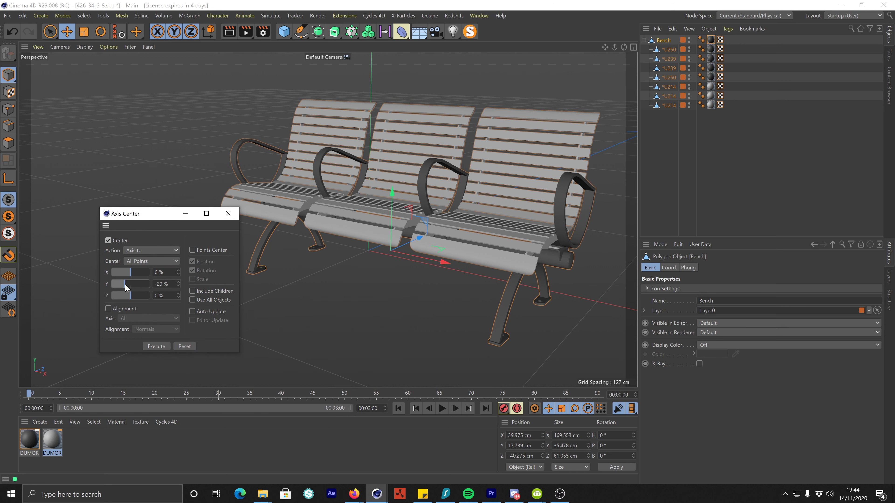
click(155, 346)
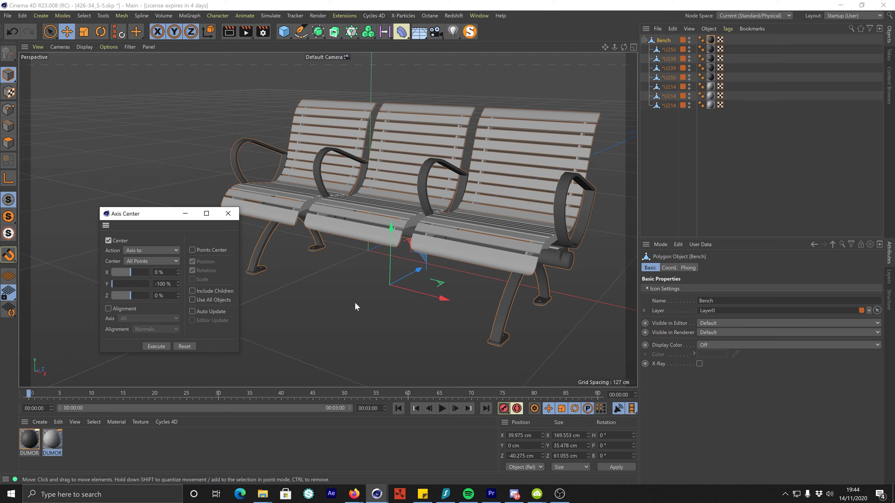
alt+middle_drag(411, 255, 425, 222)
mouse_move(424, 222)
alt+mouse_down()
mouse_move(443, 190)
mouse_move(454, 222)
mouse_move(424, 205)
alt+mouse_up()
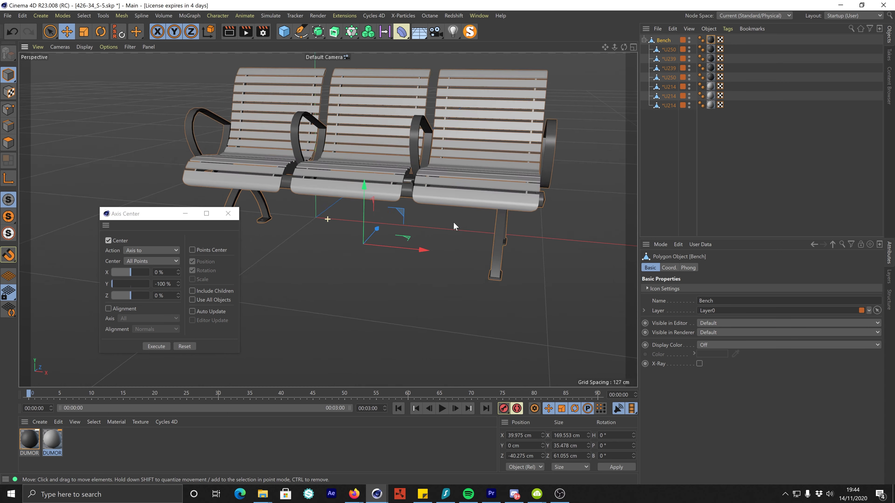
alt+right_drag(424, 205, 350, 222)
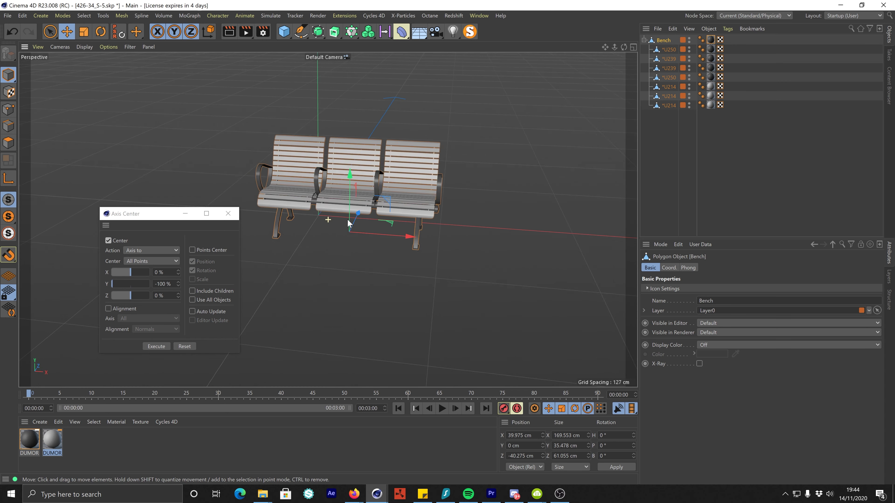
alt+drag(349, 223, 396, 185)
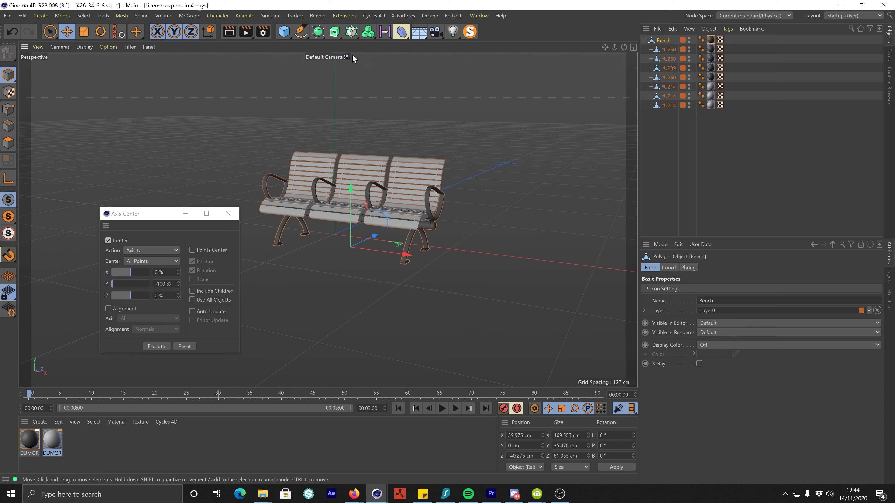
Put the Bench object in a Cloner and arrange the clones in a single row of three benches on the ground.
drag(355, 34, 370, 50)
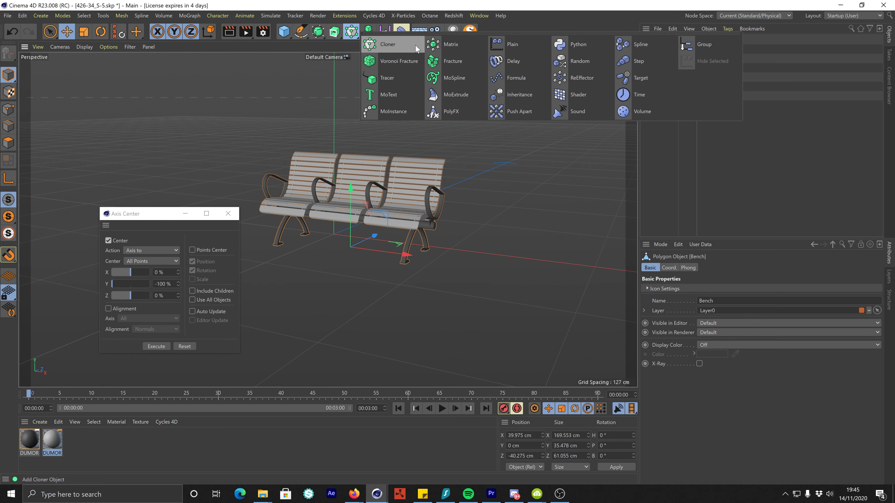
click(391, 45)
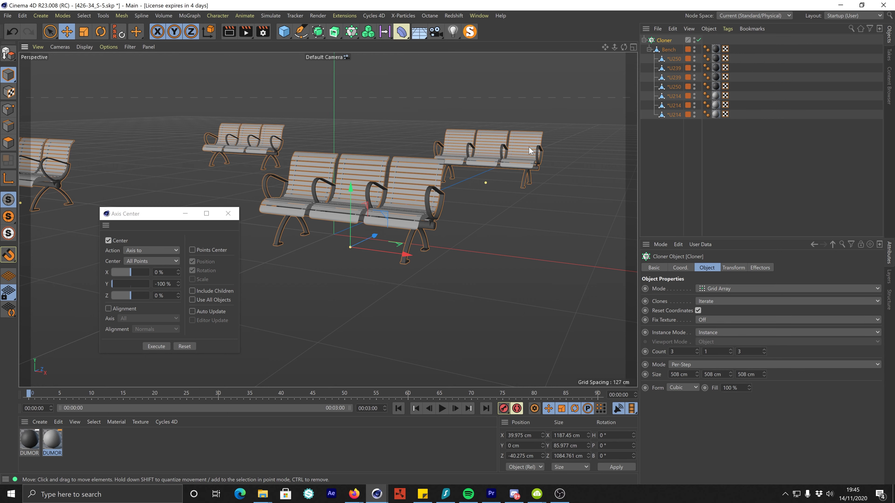
scroll(358, 220, down, 5)
mouse_move(358, 220)
alt+mouse_down()
mouse_move(290, 207)
mouse_move(296, 200)
alt+mouse_up()
scroll(349, 229, up, 10)
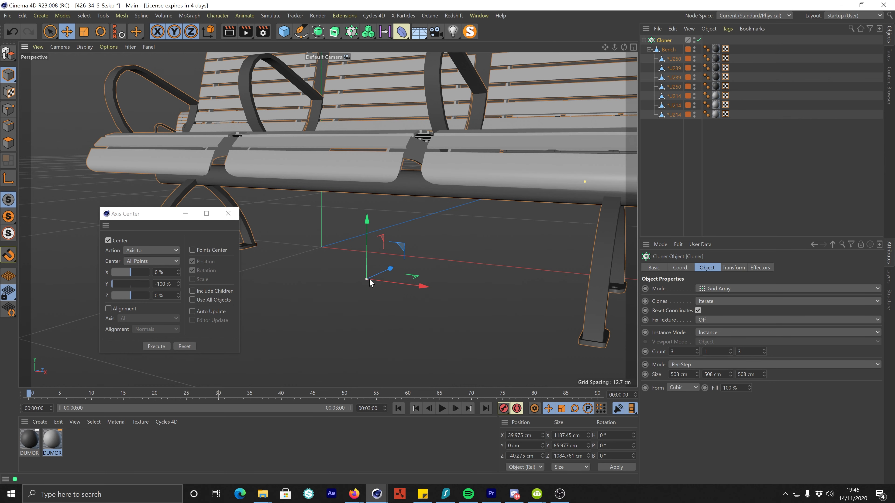
scroll(368, 280, down, 10)
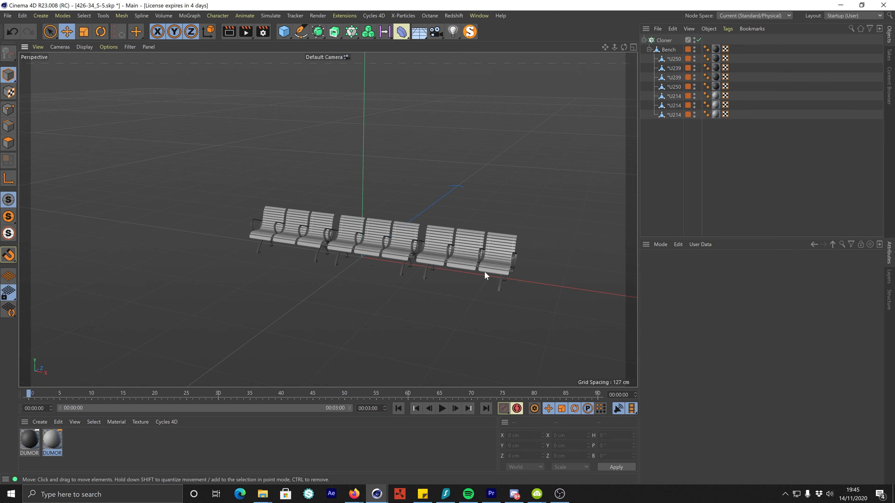
alt+middle_drag(452, 262, 418, 254)
alt+right_drag(338, 237, 380, 238)
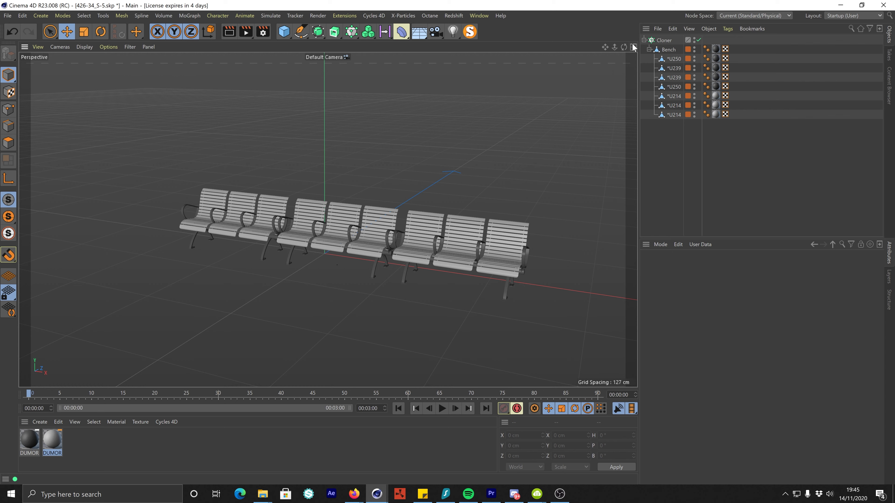
Take the Bench hierarchy out of the Cloner and delete the Cloner.
click(649, 50)
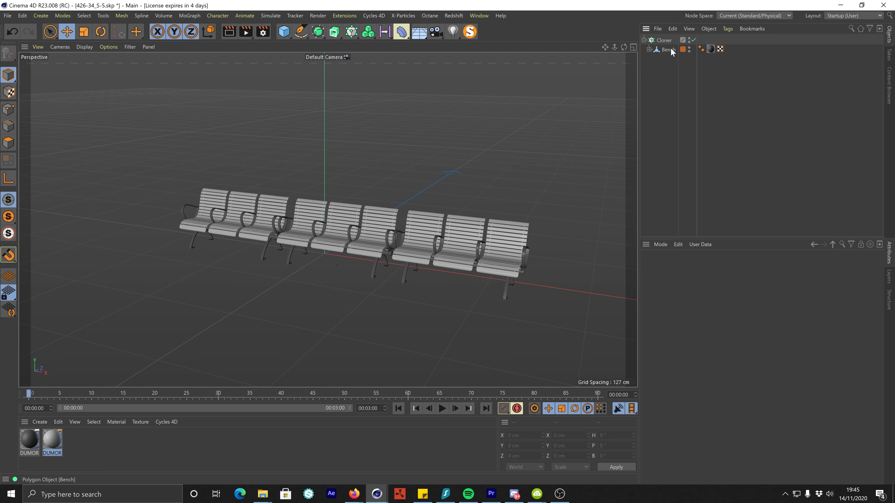
drag(668, 64, 667, 64)
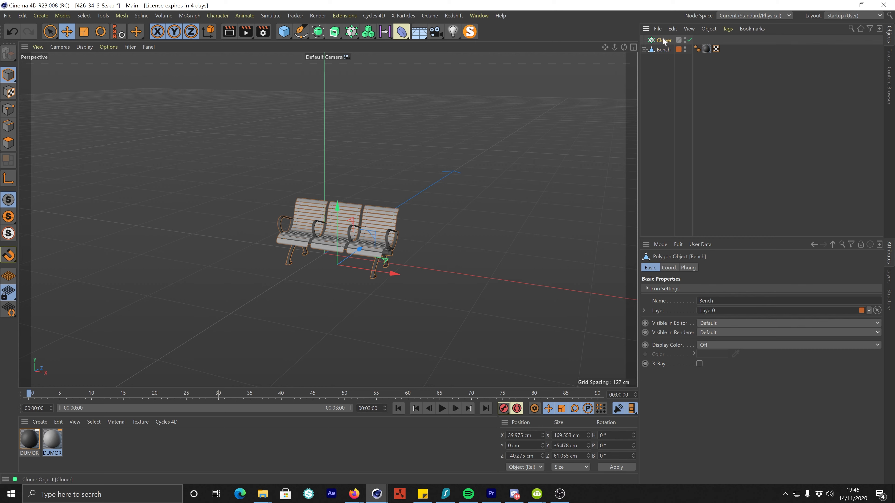
click(663, 40)
key(Delete)
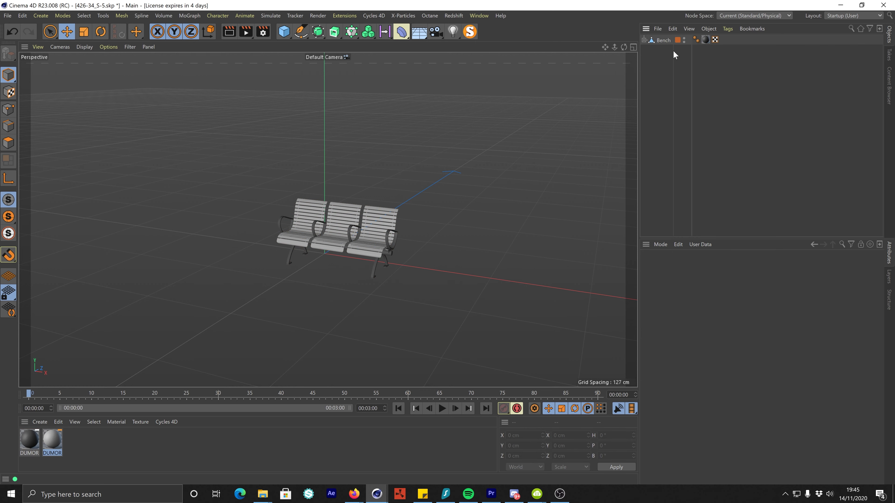
Add a default cube and check its size to compare the imported scene's scale with the bench.
click(287, 35)
click(352, 43)
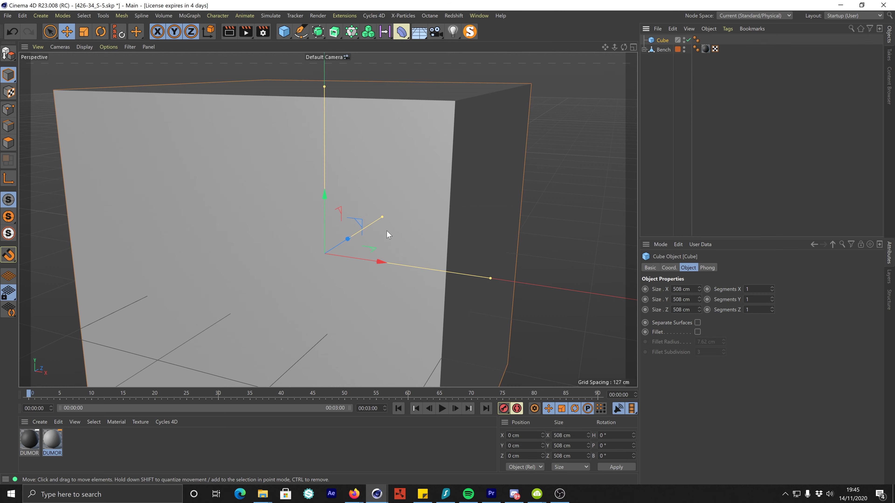
double_click(578, 436)
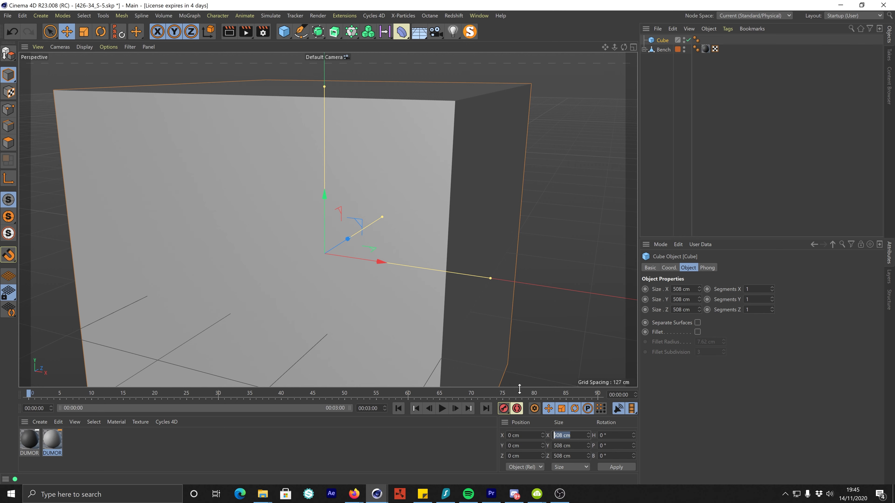
click(646, 107)
Copy the Bench object into a new empty project.
click(660, 50)
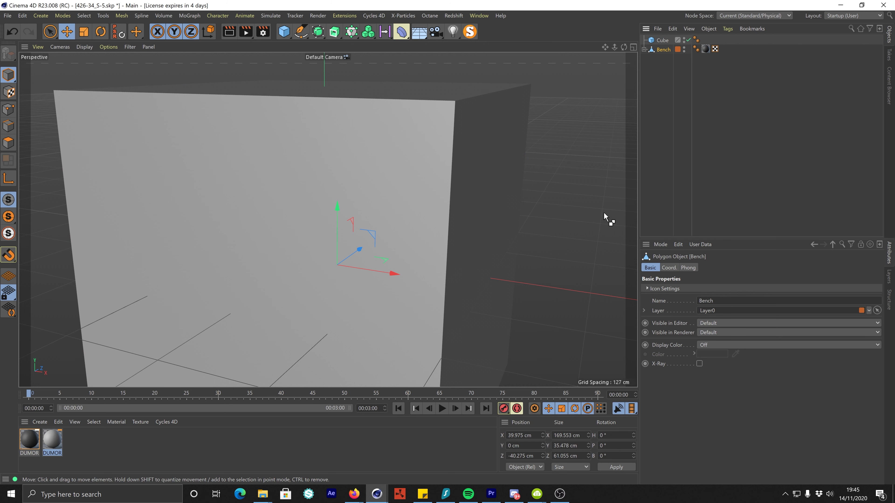
click(680, 81)
click(663, 48)
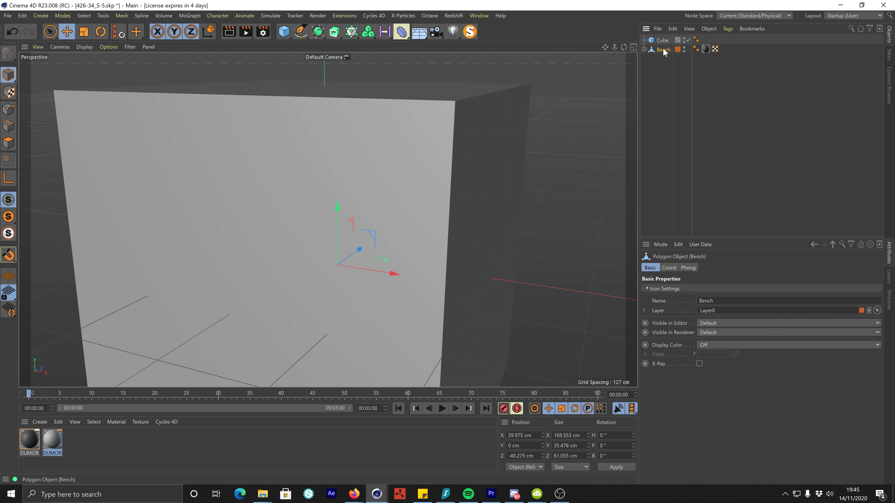
click(8, 16)
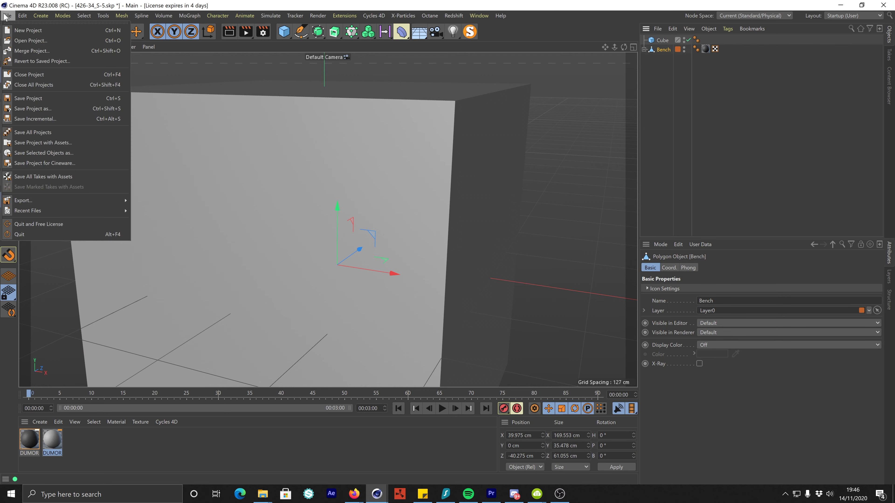
click(44, 30)
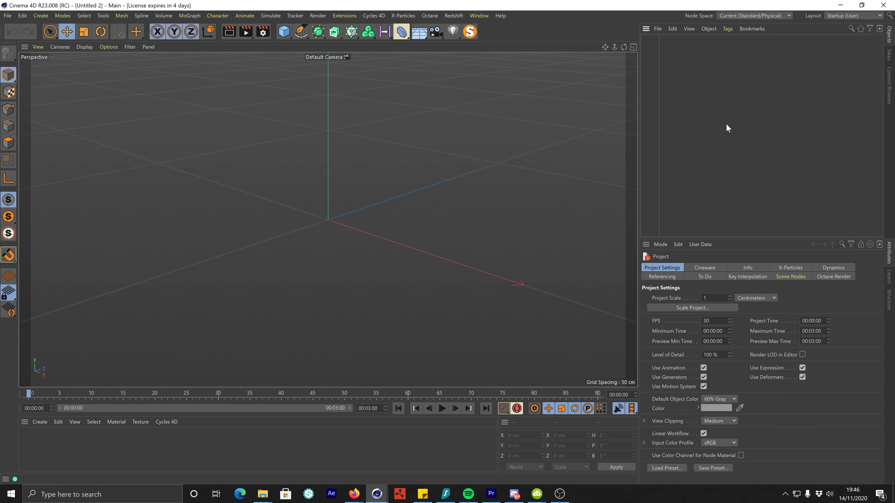
key(ctrl+v)
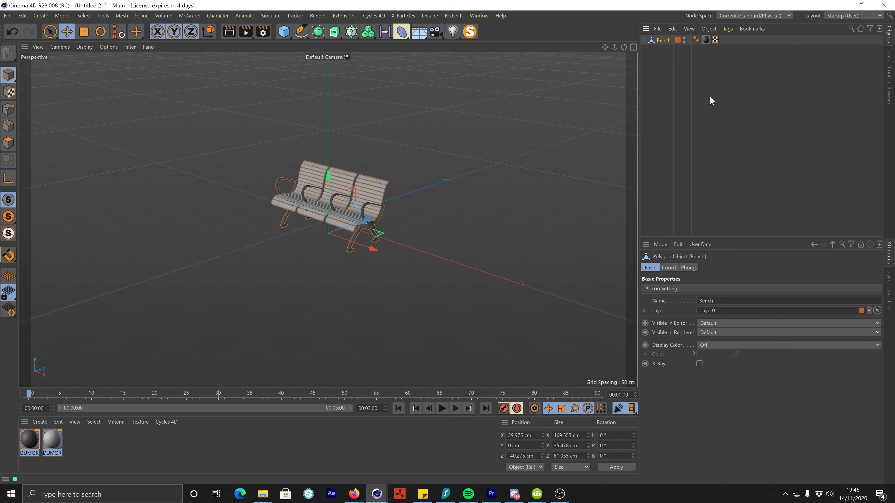
click(665, 107)
Add a default 200 cm cube beside the bench as a size reference, and delete it after comparing.
scroll(260, 128, up, 3)
click(286, 32)
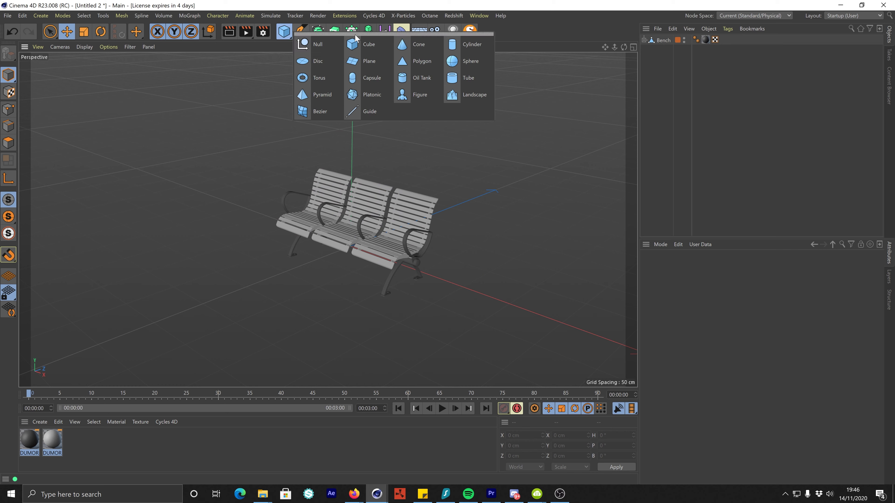
click(366, 43)
alt+drag(363, 244, 359, 245)
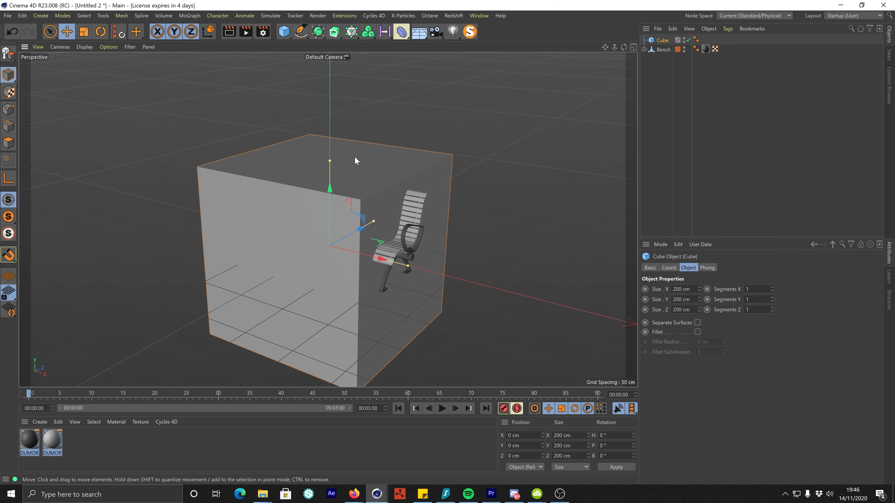
mouse_move(228, 185)
alt+mouse_down()
mouse_move(396, 174)
mouse_move(228, 183)
alt+mouse_up()
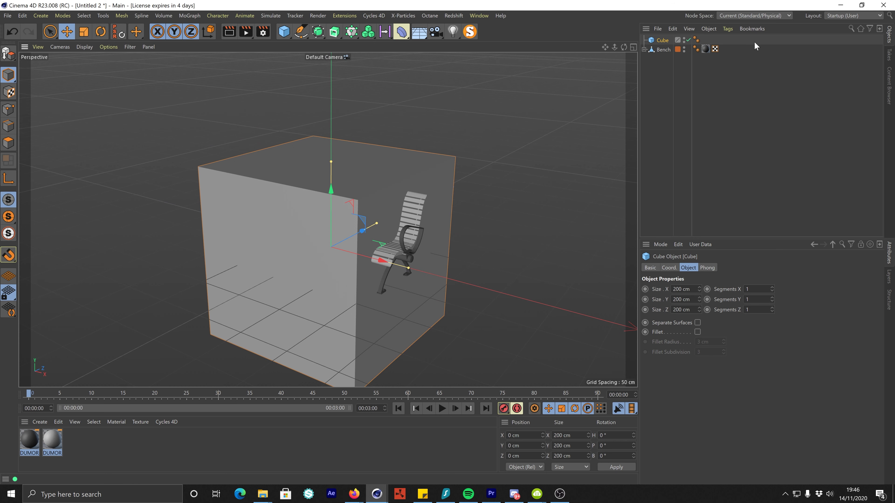
key(Delete)
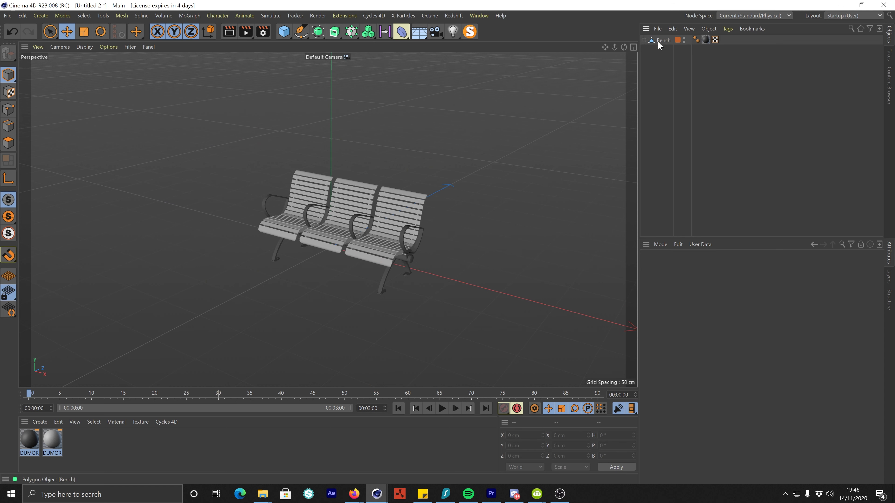
Move the Bench to the world origin by setting its X and Z positions to 0 cm.
click(658, 43)
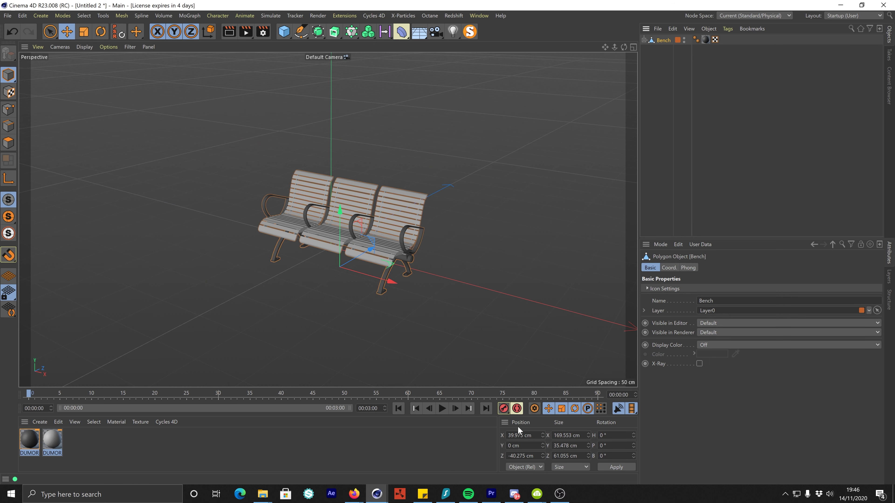
drag(534, 436, 466, 437)
key(Return)
drag(534, 456, 439, 434)
key(BackSpace)
key(Return)
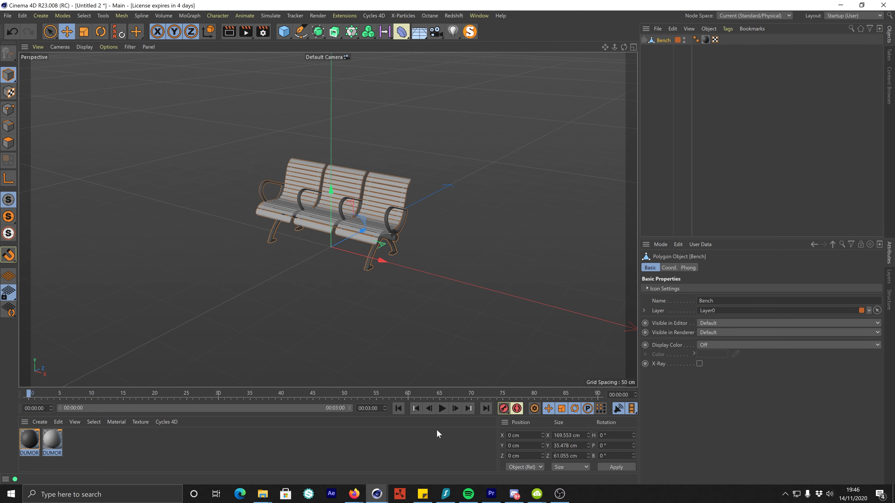
click(672, 120)
alt+right_drag(334, 216, 388, 201)
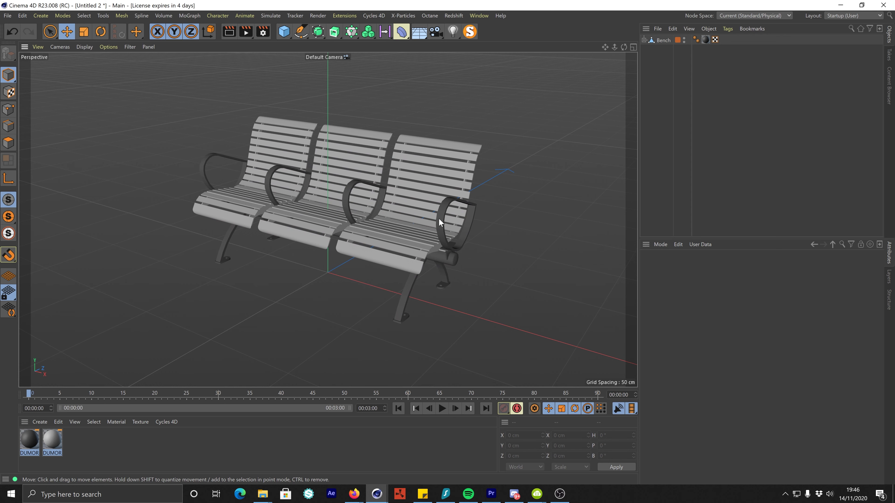
Switch the Bench's size display to Size + and check its overall width and height including its children.
click(663, 40)
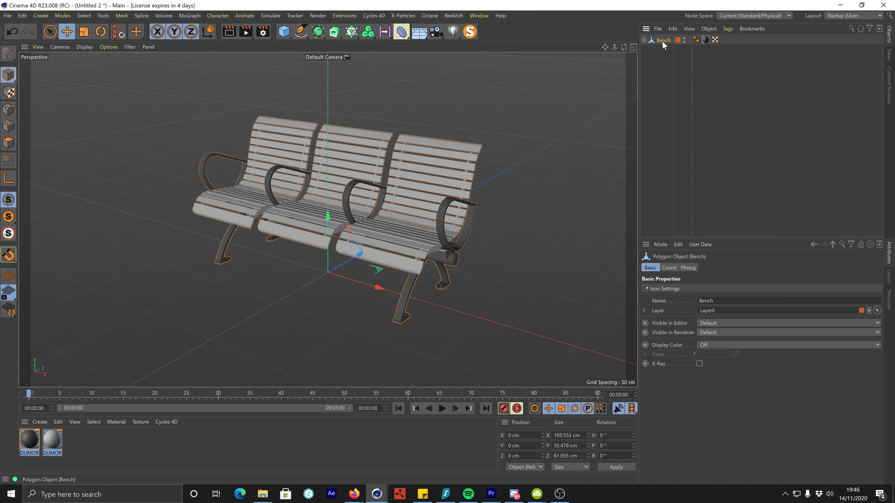
click(562, 468)
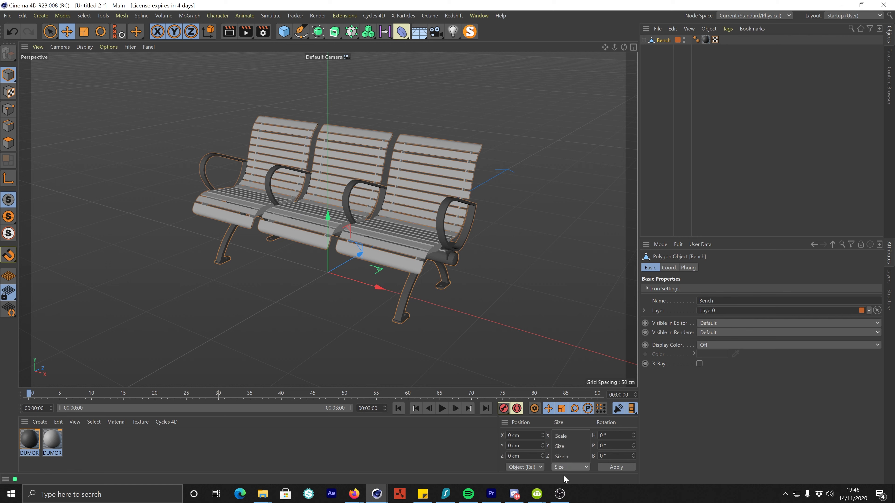
click(564, 459)
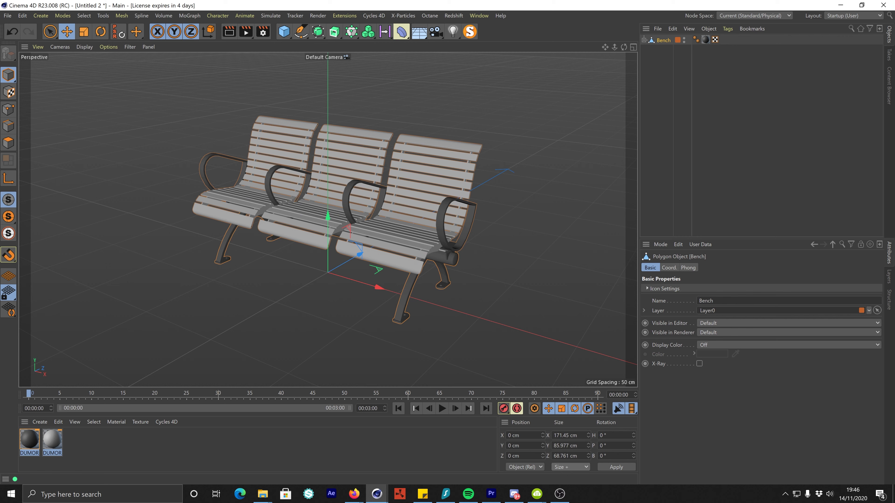
drag(581, 436, 551, 436)
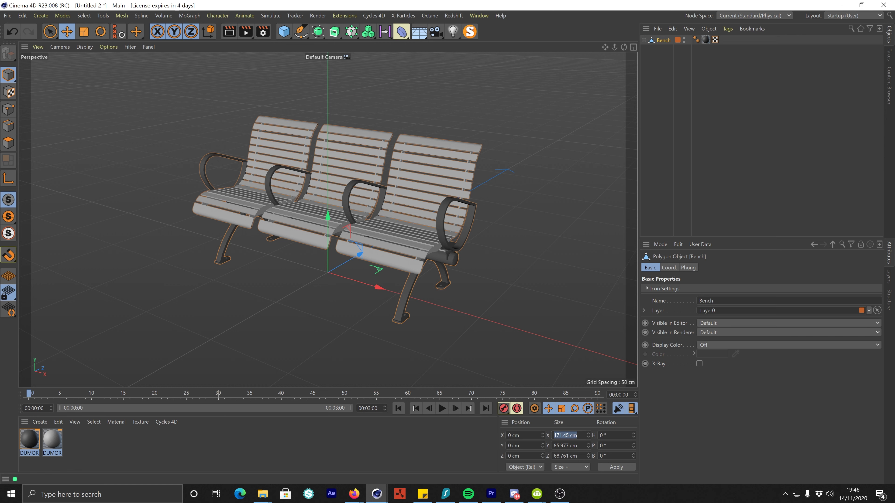
drag(577, 445, 554, 445)
key(Return)
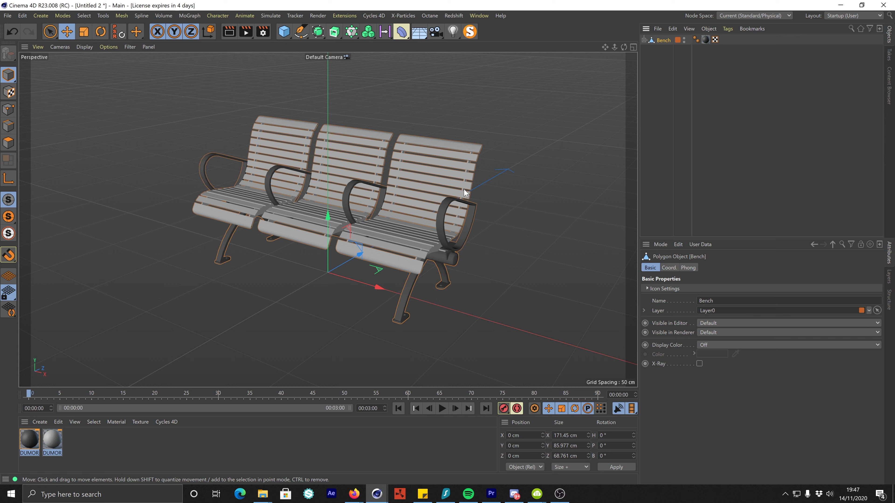
Try scaling the Bench up uniformly to about 178 cm wide, and undo the scaling.
key(t)
drag(313, 293, 333, 281)
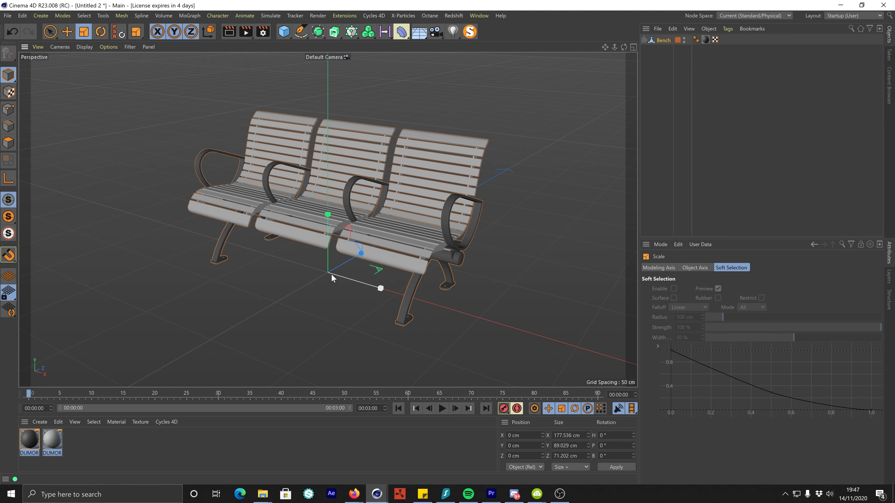
key(ctrl+z)
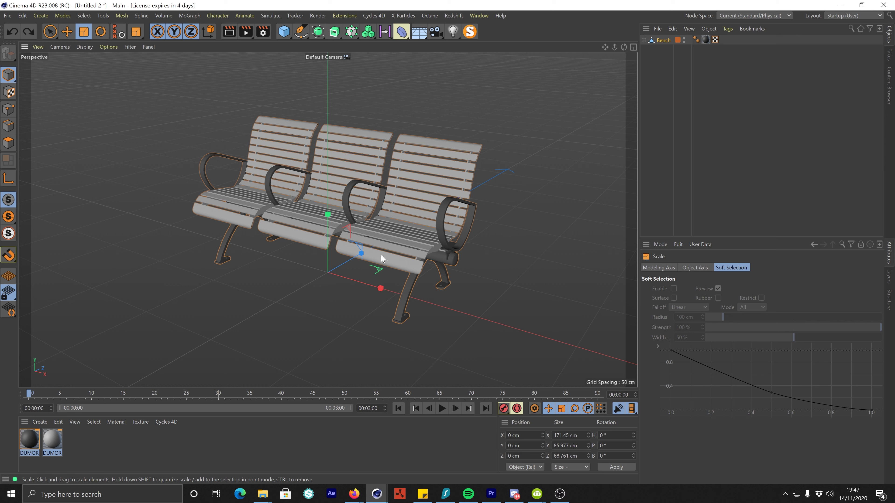
Look at the Bench's Scale values, and return the dimension display to Size.
click(570, 466)
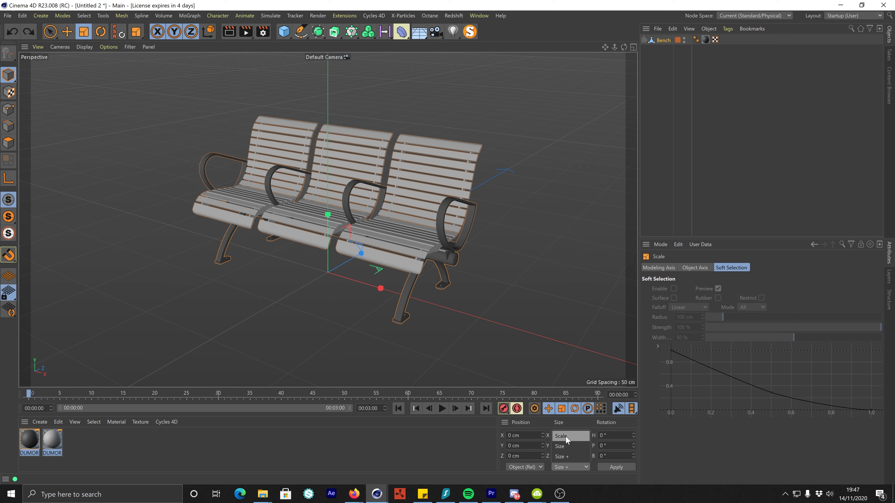
click(566, 436)
click(570, 466)
click(557, 447)
Create a new layer and name it Bench.
click(663, 40)
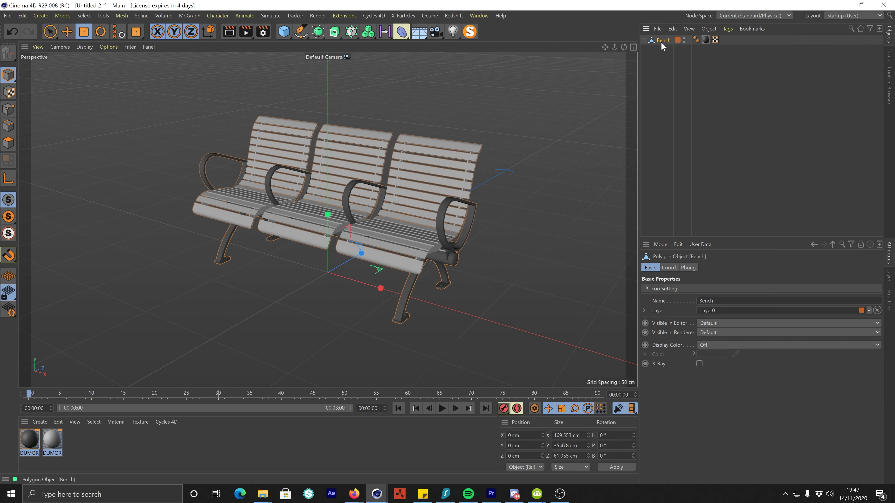
click(888, 276)
double_click(670, 286)
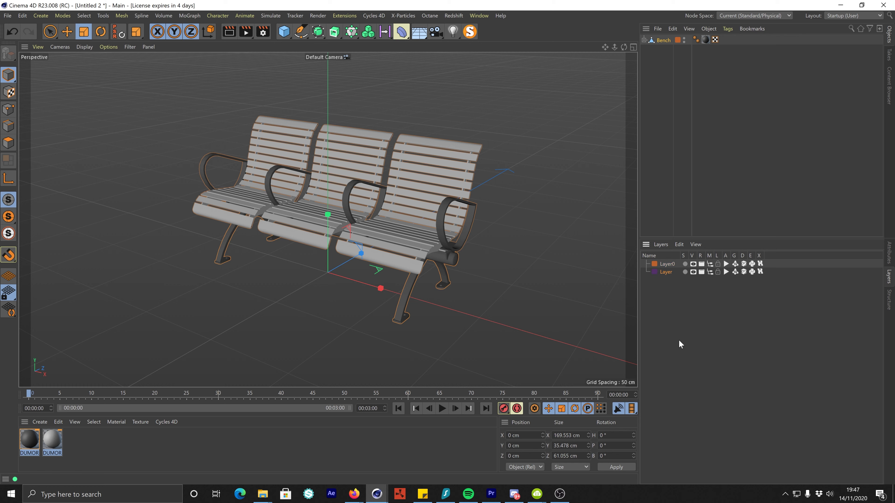
double_click(665, 271)
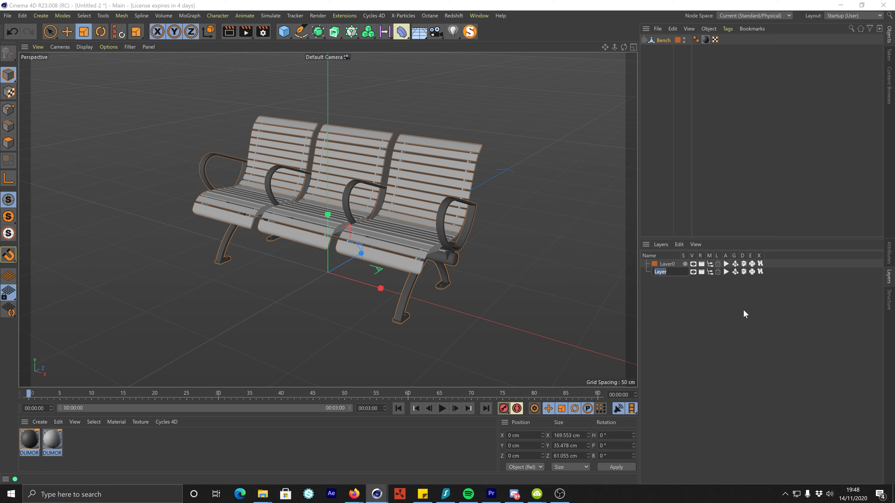
text(Bench)
key(Return)
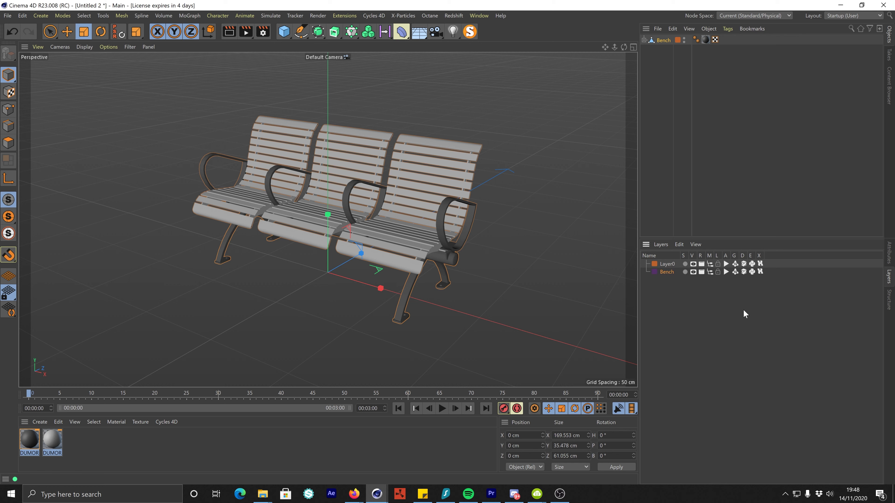
Assign the Bench object and its two DUMOR materials to the Bench layer.
drag(648, 39, 662, 275)
drag(29, 445, 667, 273)
click(197, 452)
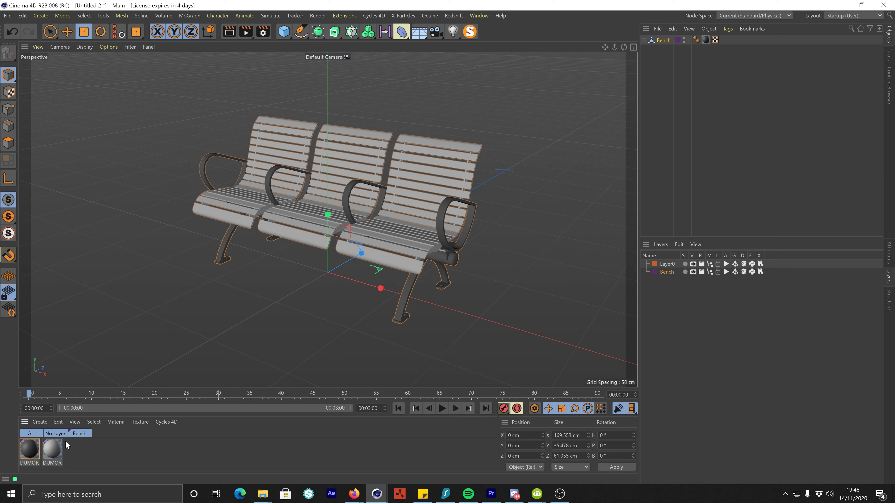
Filter the materials to the Bench layer, enlarge the material area and select both DUMOR materials.
click(83, 435)
drag(154, 388, 179, 373)
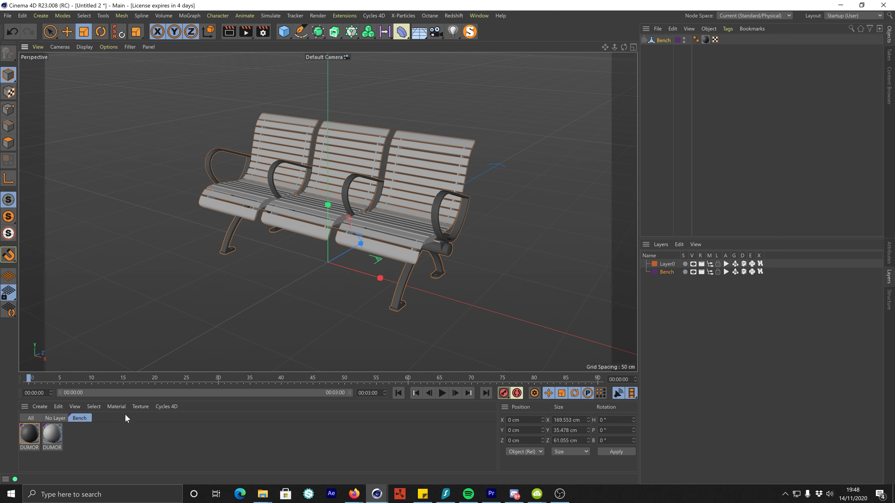
drag(86, 435, 17, 449)
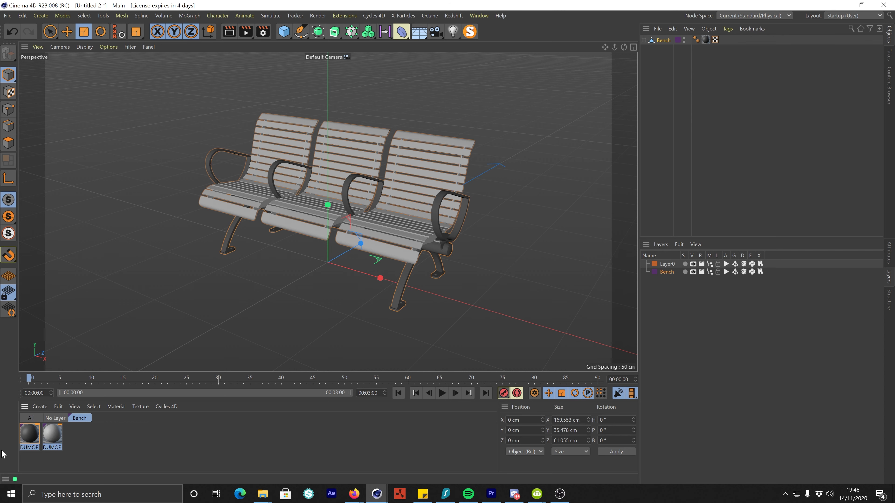
Save the project as bench in the models folder, replacing the existing bench.c4d.
click(681, 151)
key(ctrl+s)
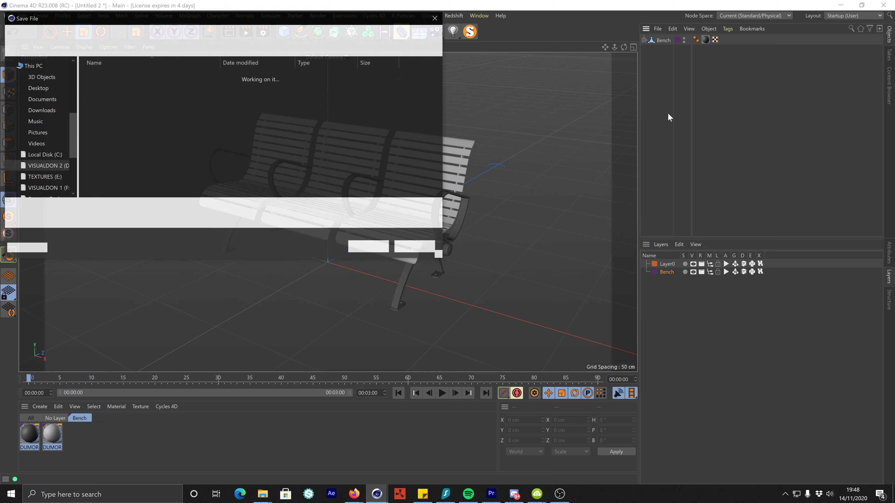
text(bench)
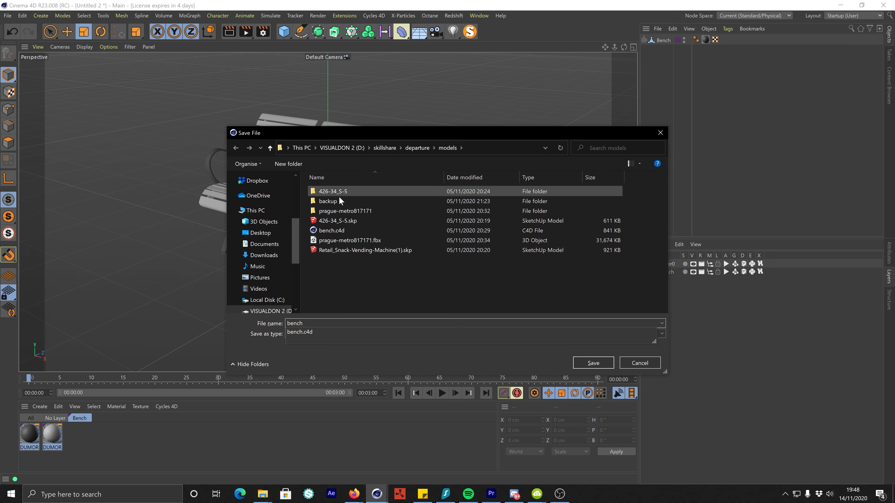
click(593, 363)
click(457, 278)
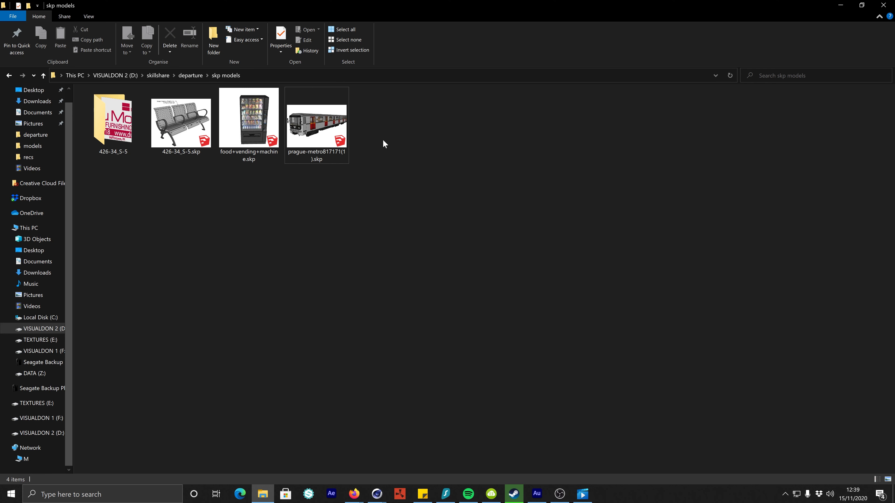
Open prague-metro817171(1).skp from the skp models folder in Cinema 4D and enlarge the material area.
drag(310, 140, 375, 216)
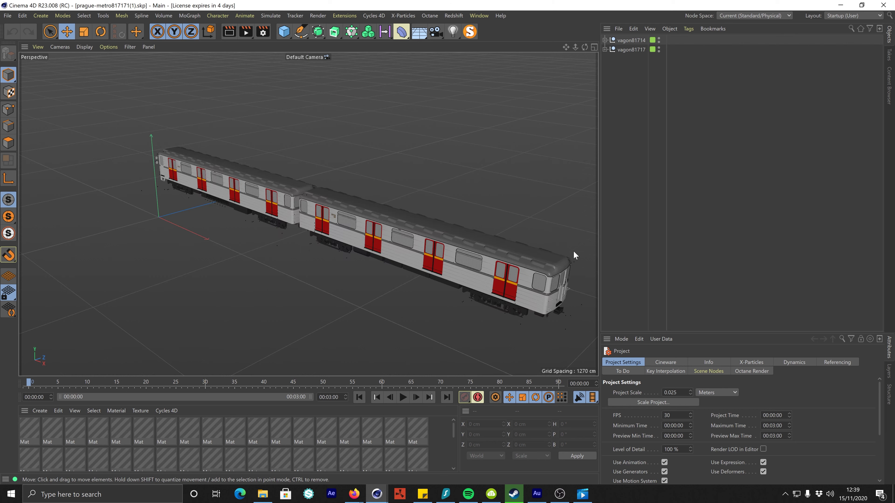
drag(363, 377, 362, 319)
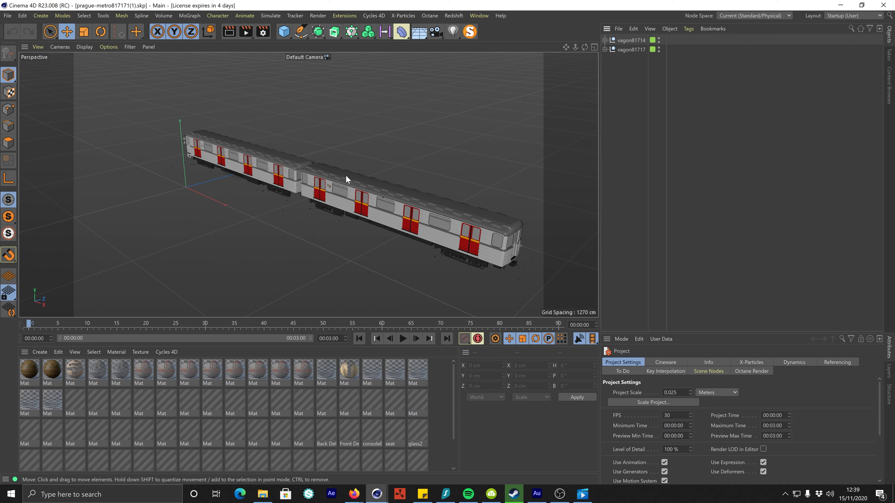
alt+drag(322, 182, 356, 184)
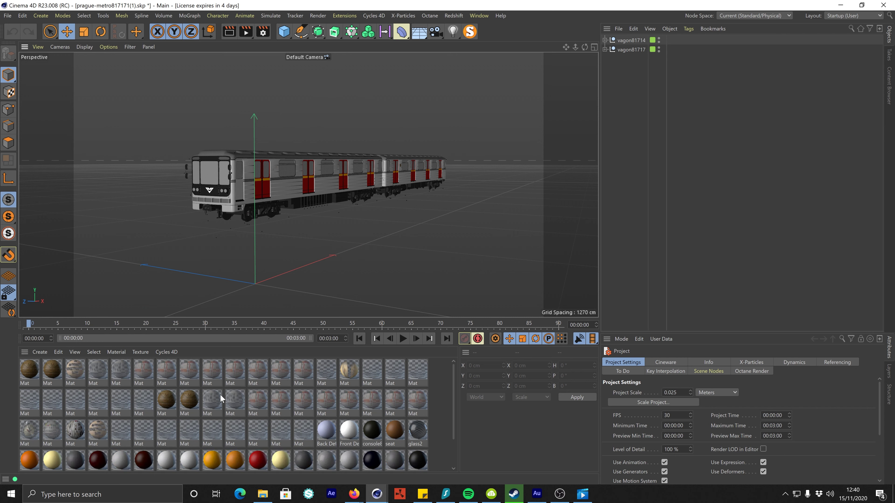
Inspect the vagon81714 hierarchy, delete that whole carriage, and remove the unused materials from the project.
click(605, 40)
click(640, 144)
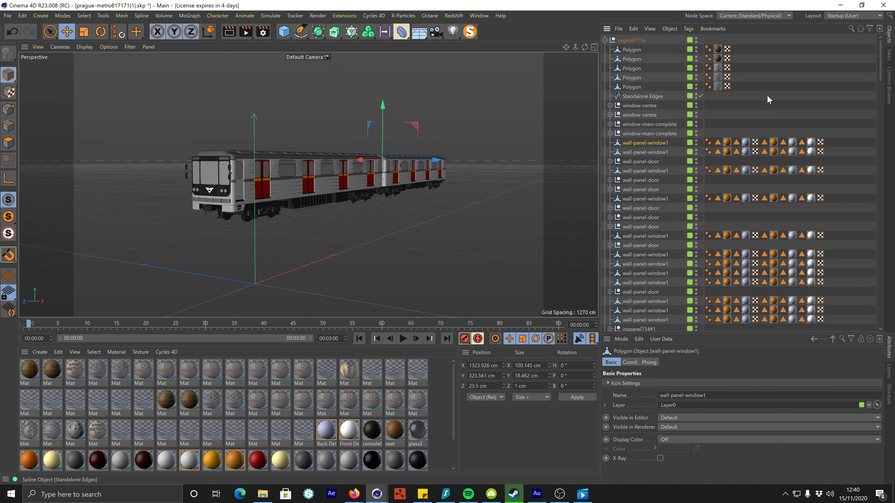
click(603, 41)
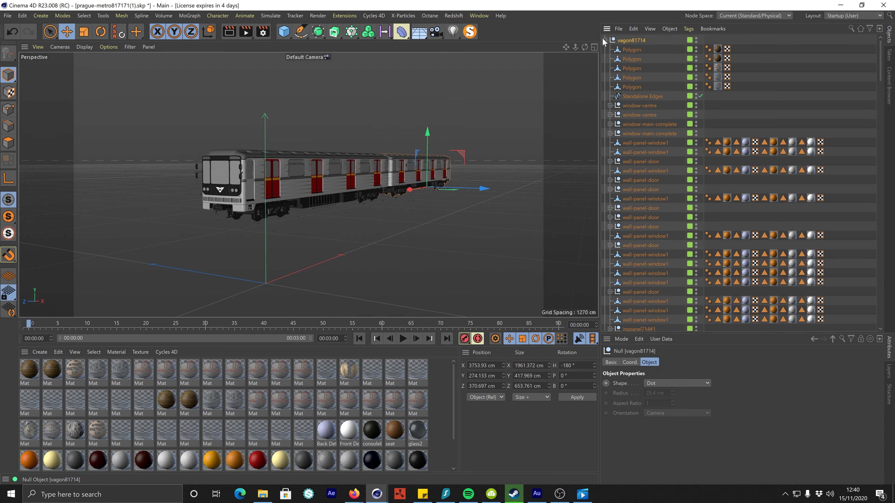
click(604, 39)
click(639, 48)
click(647, 71)
click(646, 40)
key(Delete)
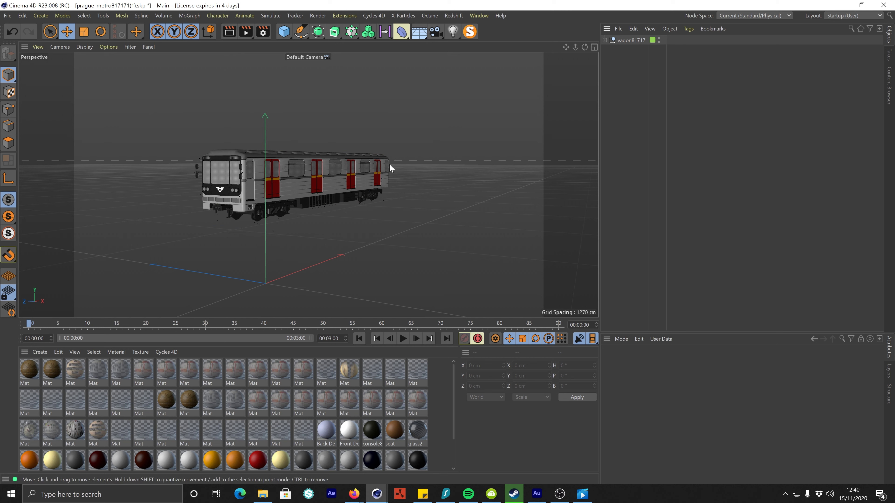
right_click(399, 394)
click(436, 456)
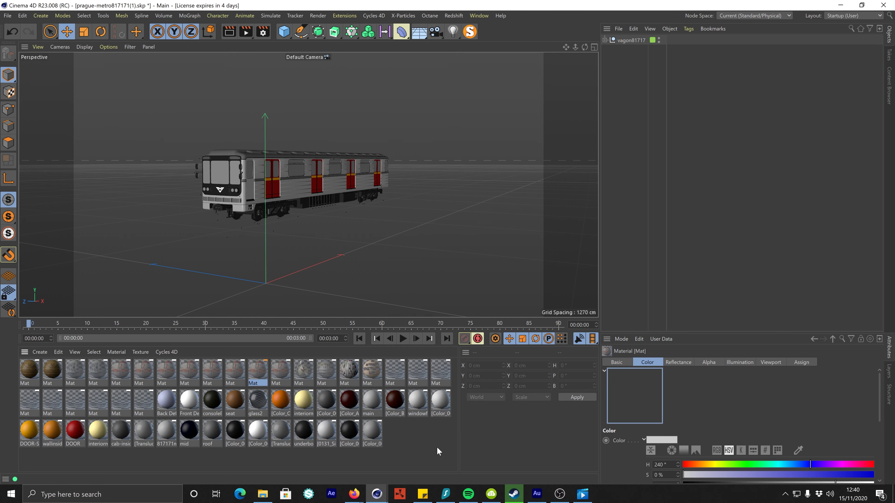
Delete the material tags of the seven similar red-marked Mat materials, and remove the unused materials.
click(424, 200)
alt+drag(362, 180, 390, 158)
scroll(353, 170, up, 3)
alt+drag(289, 182, 273, 182)
scroll(369, 170, up, 3)
click(143, 375)
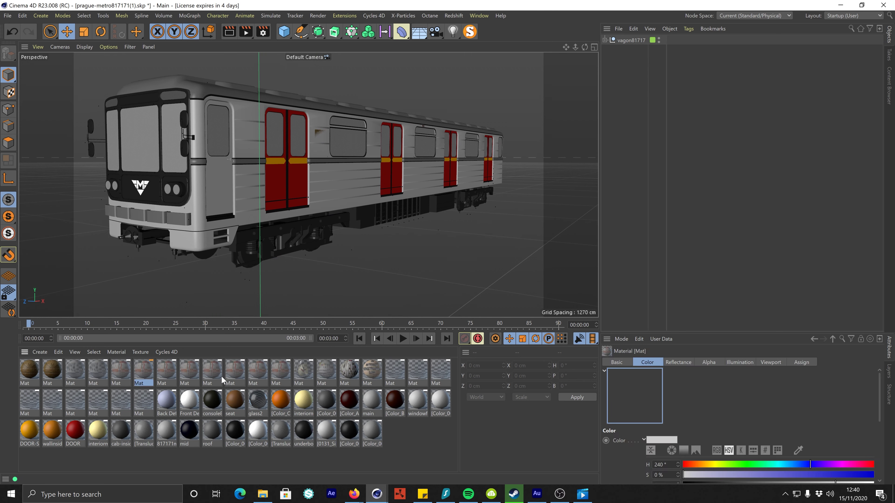
shift+click(289, 369)
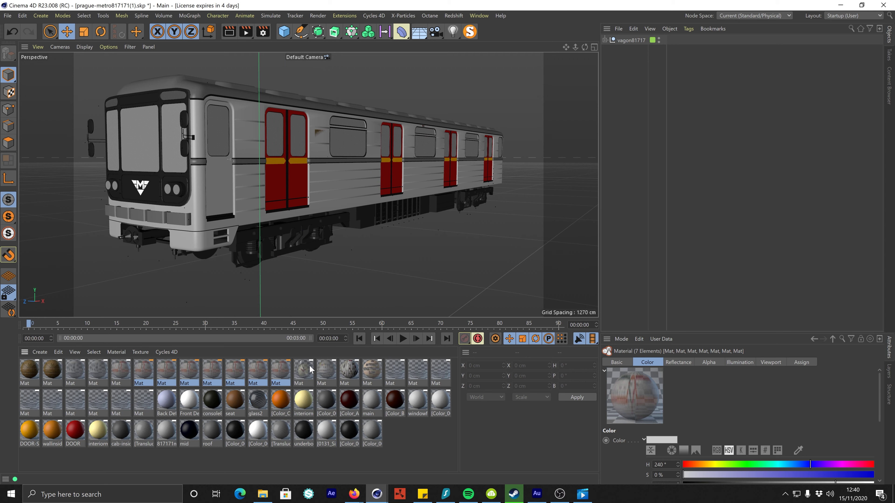
right_click(289, 366)
click(338, 330)
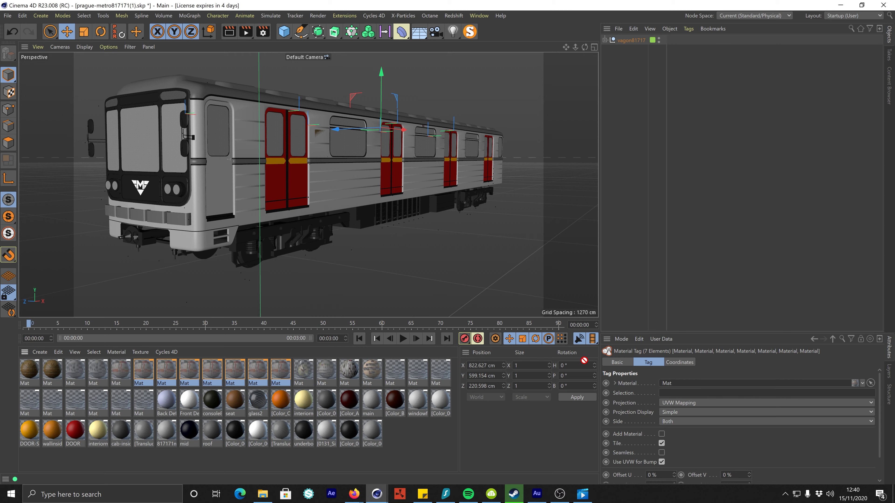
right_click(331, 372)
click(367, 468)
Delete the material tags of the eight adjacent transparent checkered Mat materials, and clear the unused materials.
drag(247, 374, 417, 371)
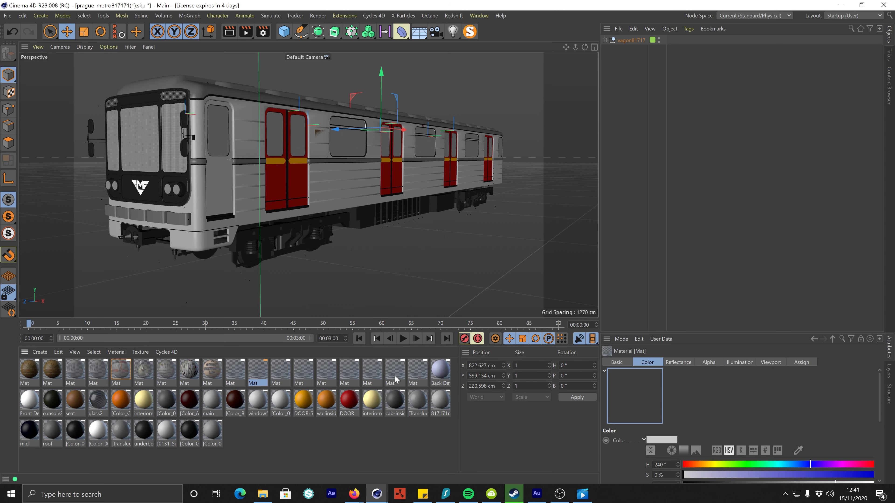
right_click(417, 372)
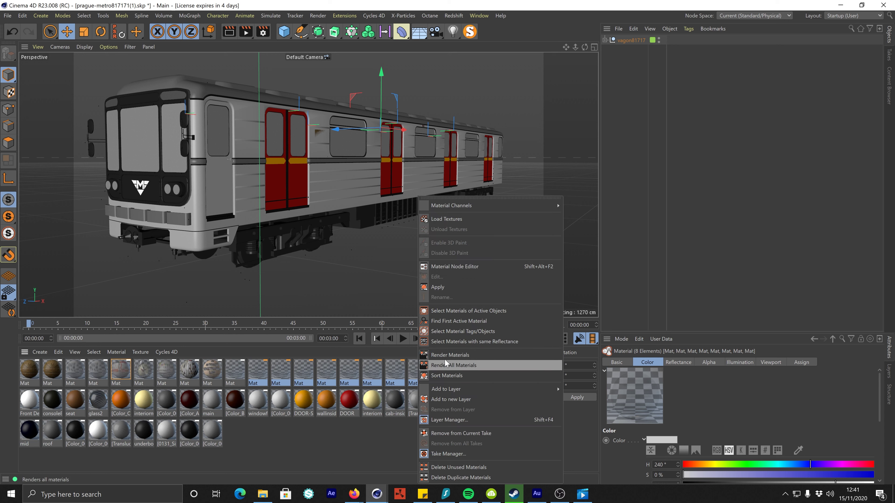
click(457, 331)
drag(246, 369, 690, 382)
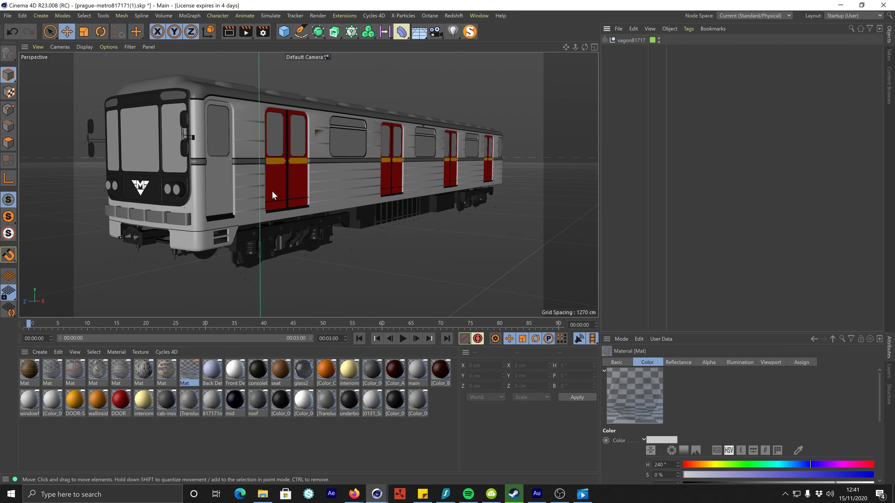
Select the remaining Mat materials and examine where such textures appear on the carriage's exterior and interior.
click(34, 372)
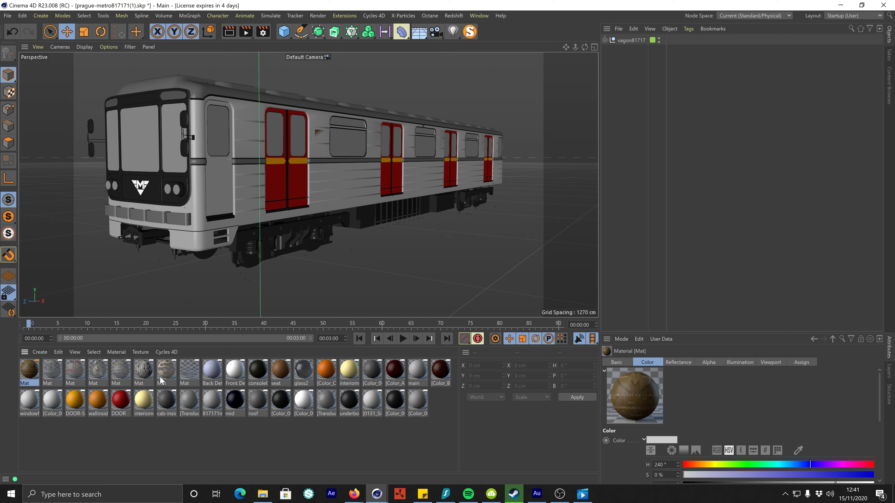
shift+click(185, 372)
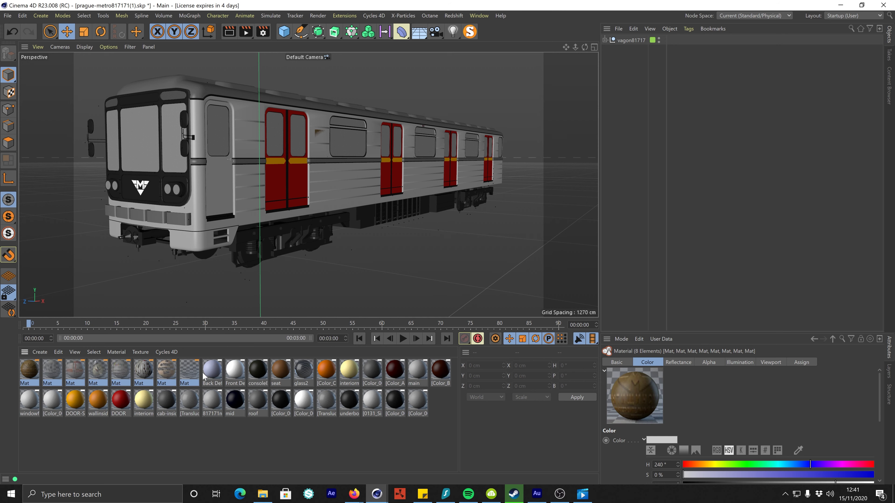
alt+right_drag(340, 129, 398, 121)
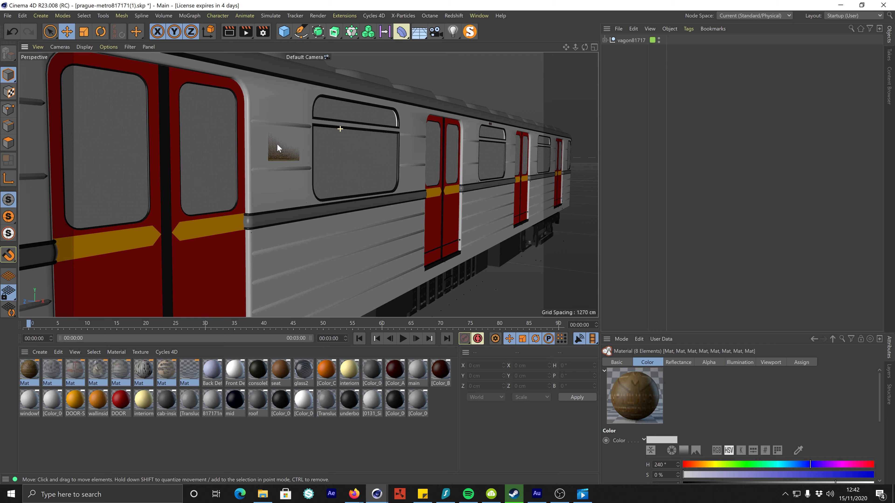
alt+right_drag(277, 144, 329, 120)
alt+middle_drag(331, 139, 360, 125)
alt+drag(296, 134, 388, 130)
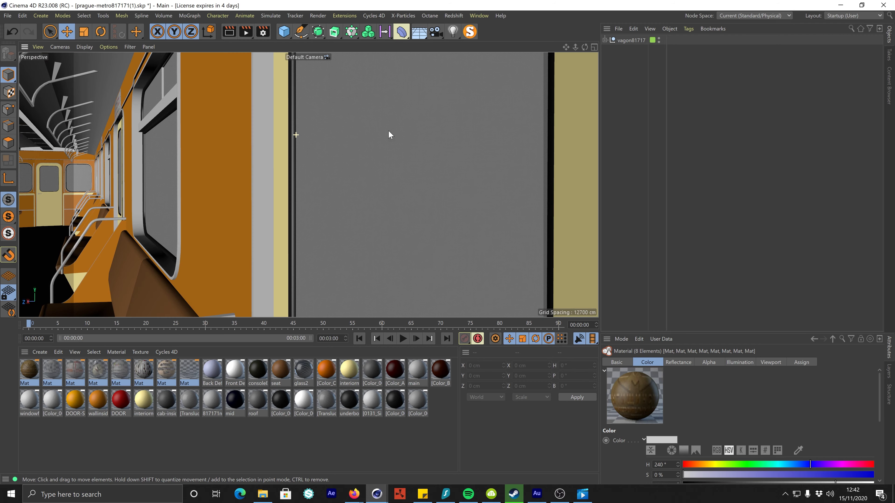
alt+drag(308, 184, 439, 160)
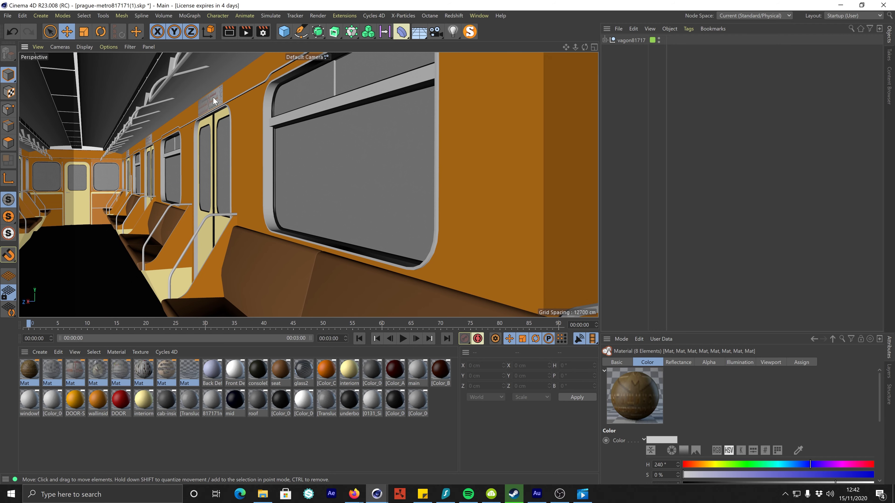
alt+right_drag(212, 96, 235, 91)
alt+drag(235, 91, 50, 112)
alt+right_drag(304, 138, 259, 176)
alt+middle_drag(277, 195, 360, 115)
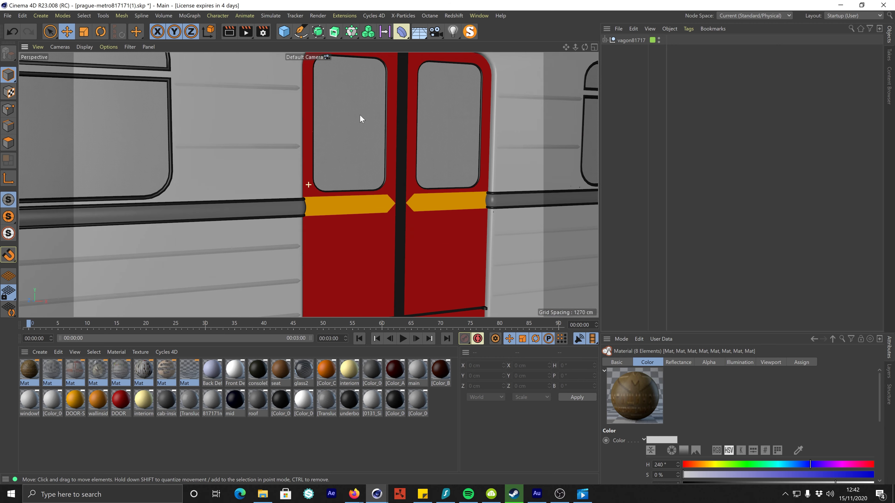
alt+right_drag(379, 138, 268, 157)
alt+drag(259, 157, 275, 164)
alt+middle_drag(275, 163, 341, 168)
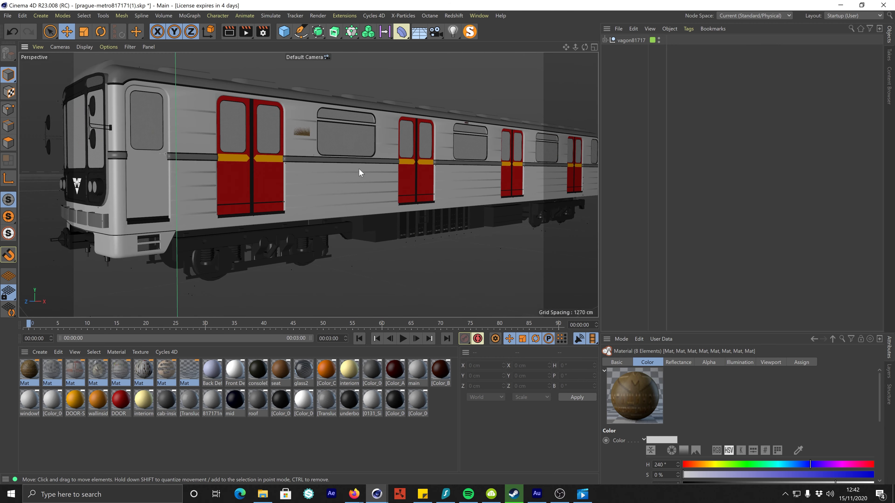
alt+drag(341, 169, 377, 166)
Delete the material tags of all remaining Mat materials from the carriage, and remove the unused materials.
click(141, 370)
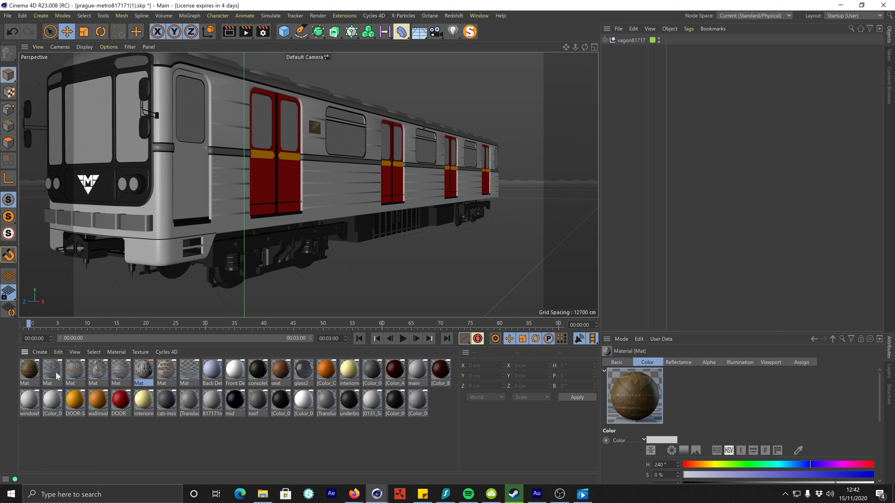
click(189, 374)
shift+click(23, 373)
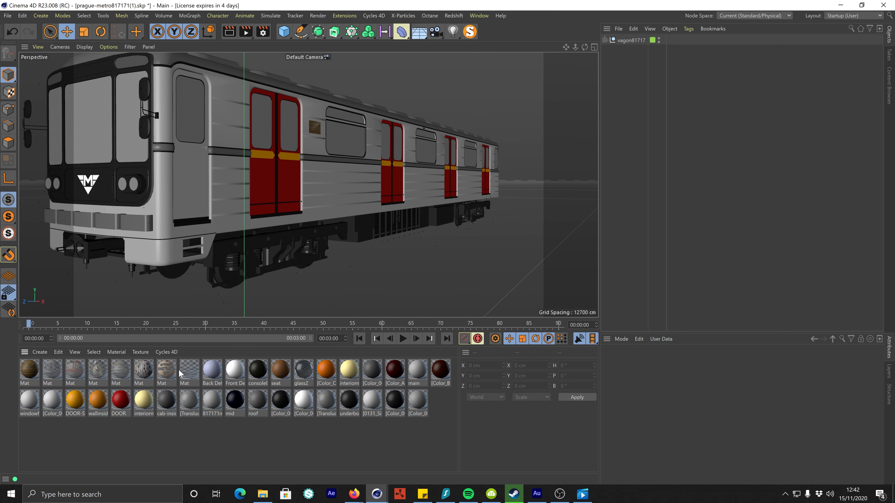
right_click(184, 373)
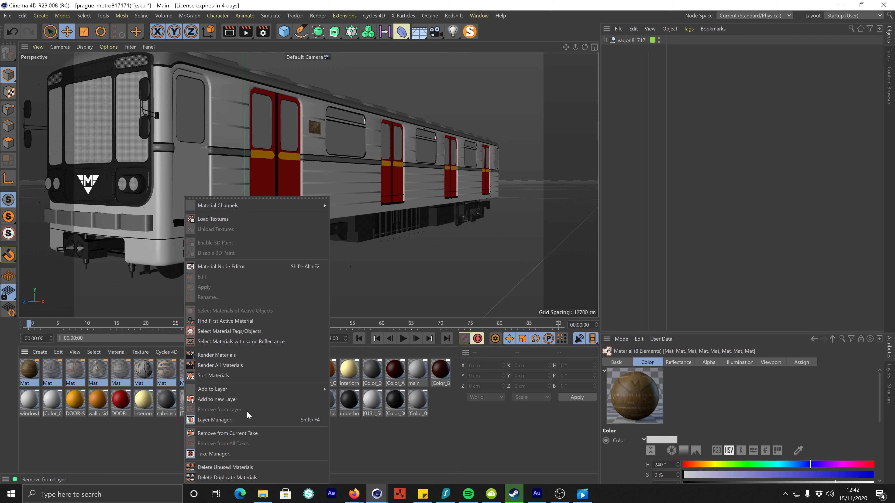
click(235, 334)
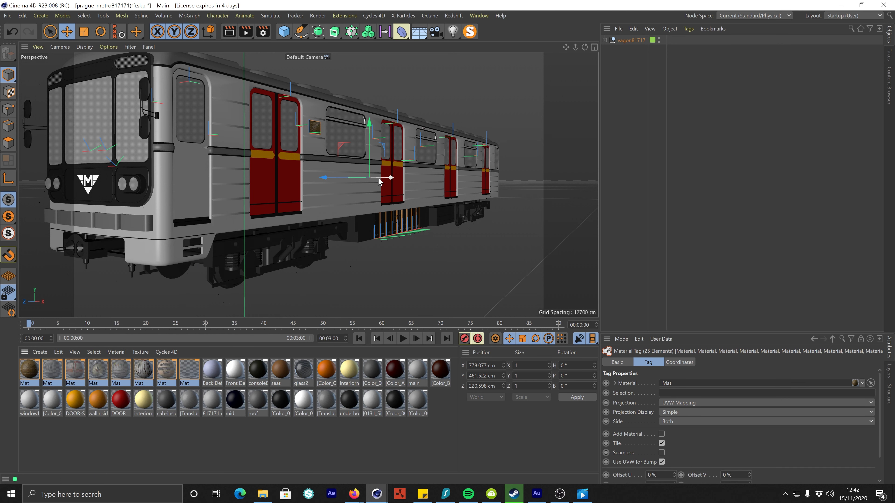
key(Delete)
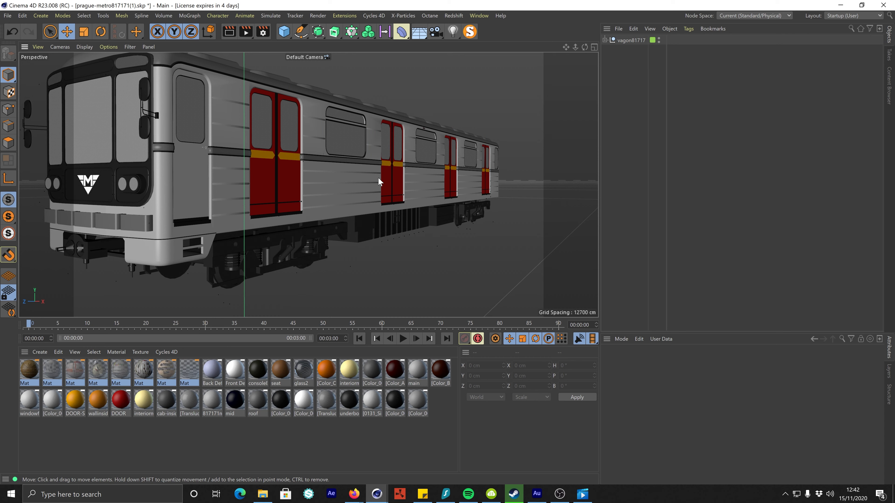
right_click(275, 385)
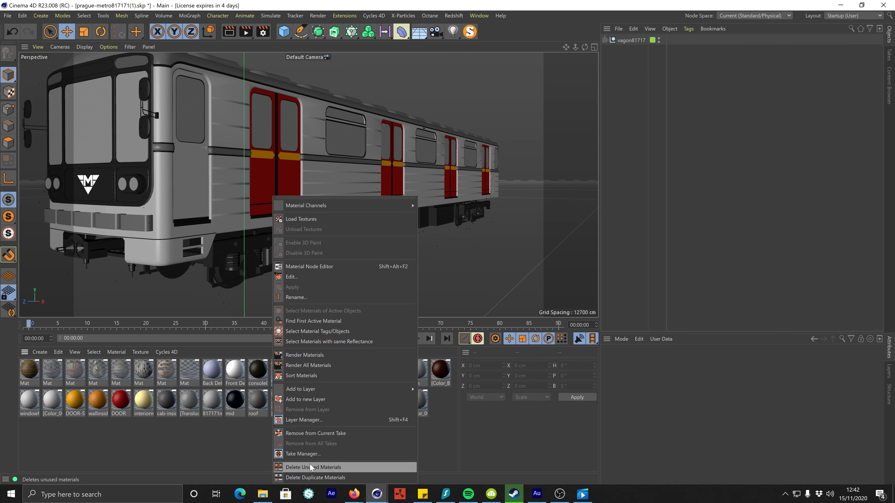
click(309, 465)
Pick the carriage's front body panel, place its 817171main material first in the material list, and rename it Main.
mouse_move(372, 198)
alt+middle_down()
mouse_move(394, 204)
mouse_move(381, 210)
alt+middle_up()
scroll(357, 232, down, 4)
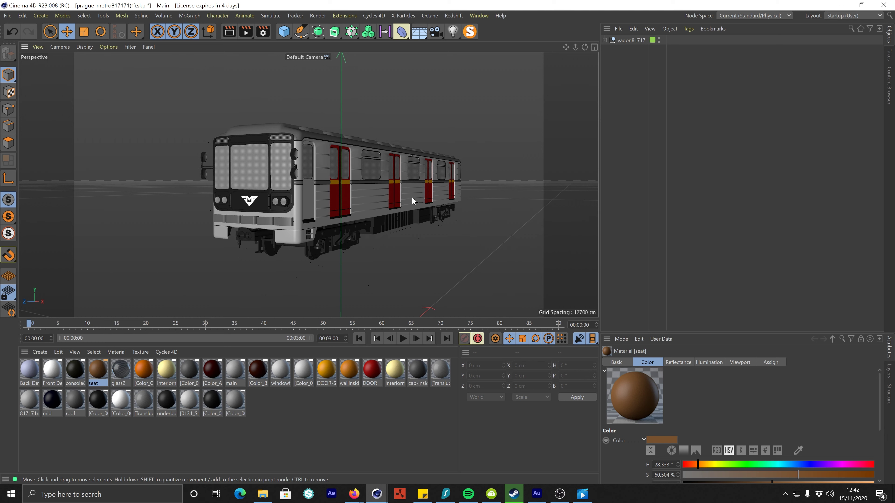
alt+right_drag(309, 159, 353, 151)
alt+middle_drag(326, 194, 325, 134)
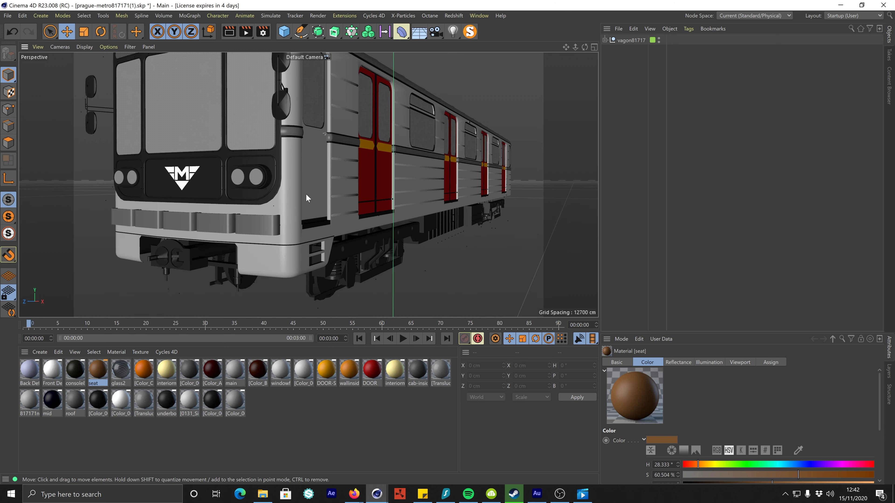
scroll(306, 194, up, 5)
click(317, 215)
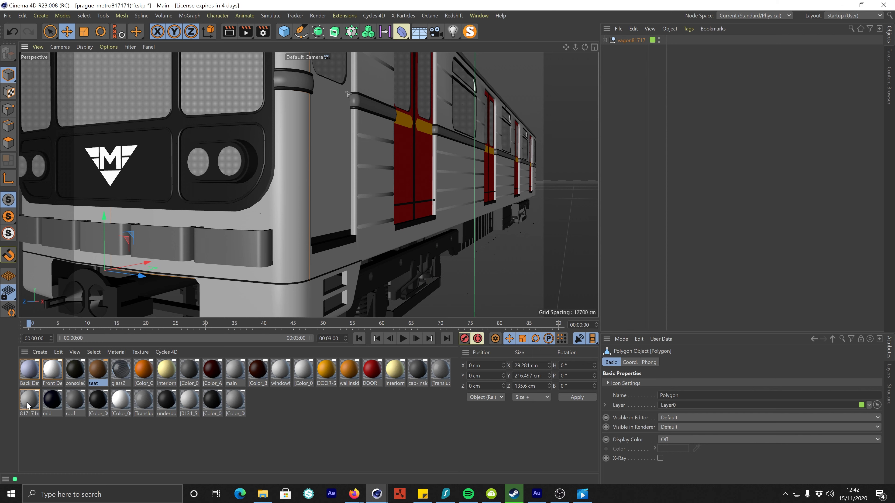
drag(29, 408, 26, 376)
double_click(28, 370)
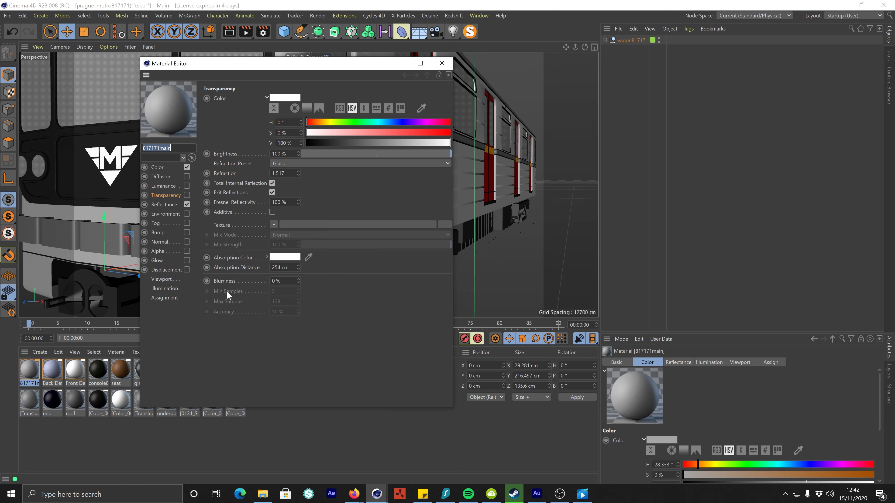
text(Ma)
key(Return)
click(442, 63)
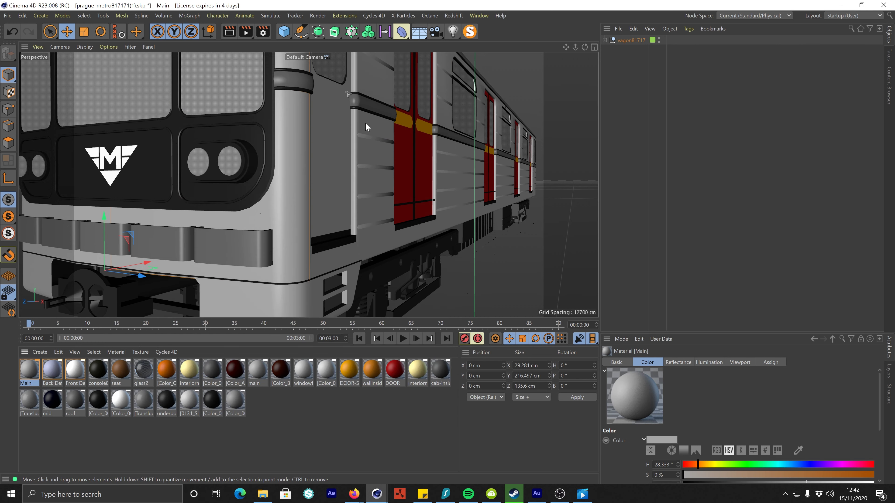
Pick the carriage roof, place its roof material right after Main in the material list, and rename it Main_2.
alt+middle_drag(292, 122, 284, 180)
alt+drag(292, 122, 263, 150)
scroll(335, 93, down, 4)
alt+middle_drag(335, 93, 307, 213)
scroll(290, 216, up, 5)
alt+drag(330, 171, 363, 179)
click(341, 169)
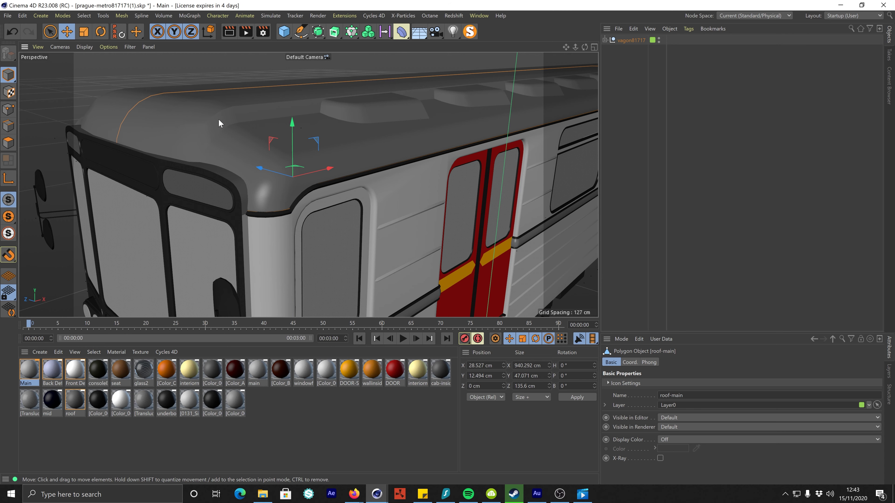
drag(77, 404, 53, 379)
double_click(52, 370)
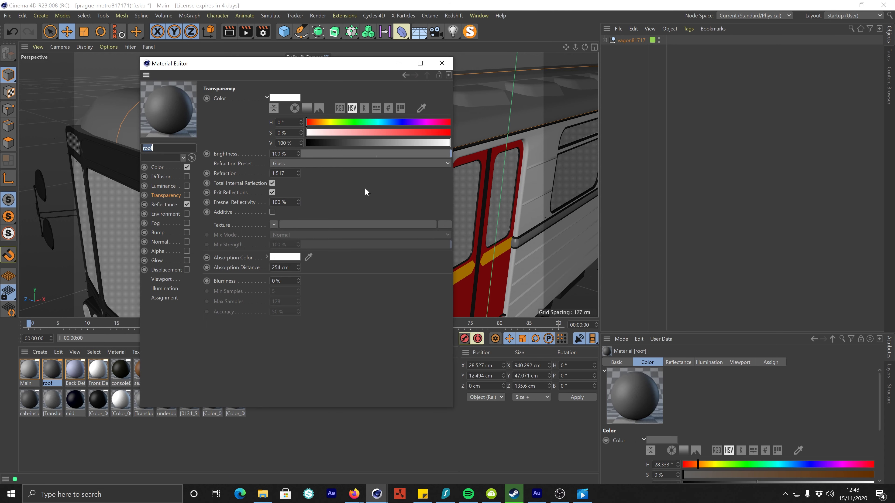
text(M)
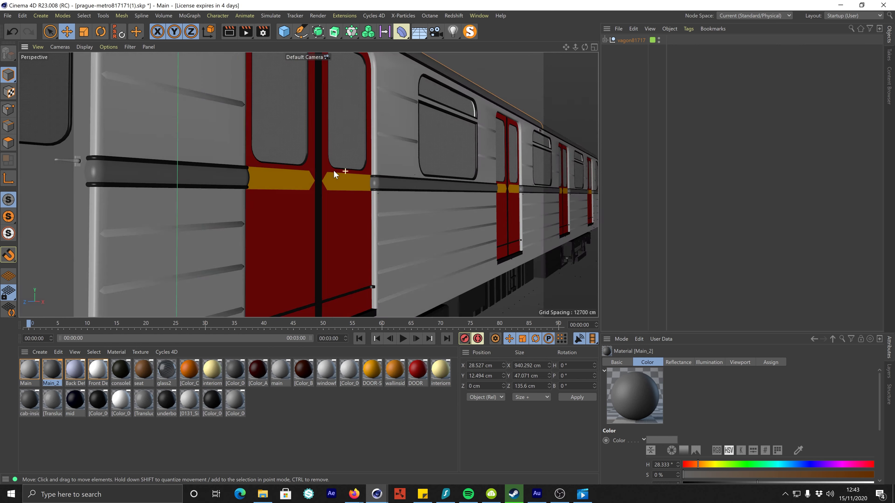
Select all material tags using the DOOR-STRIPE, wallinside and DOOR materials and assign Main to them instead.
alt+drag(333, 170, 258, 187)
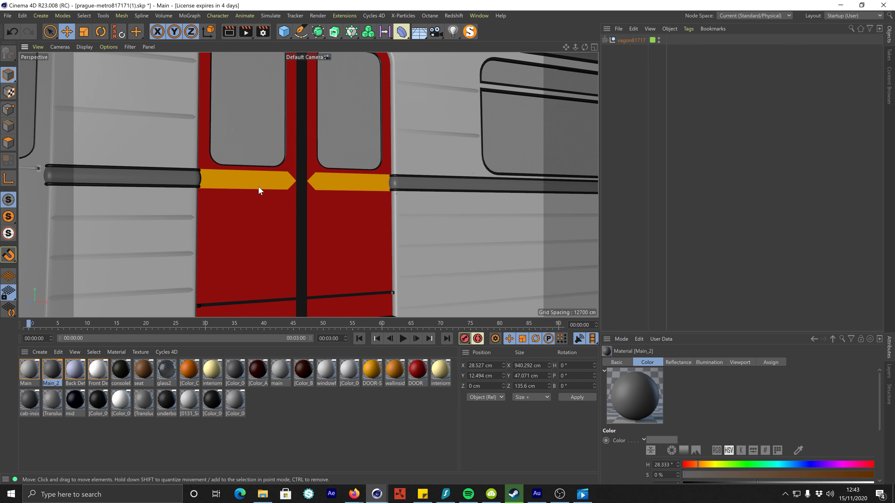
alt+drag(321, 177, 318, 210)
scroll(314, 215, up, 2)
click(240, 420)
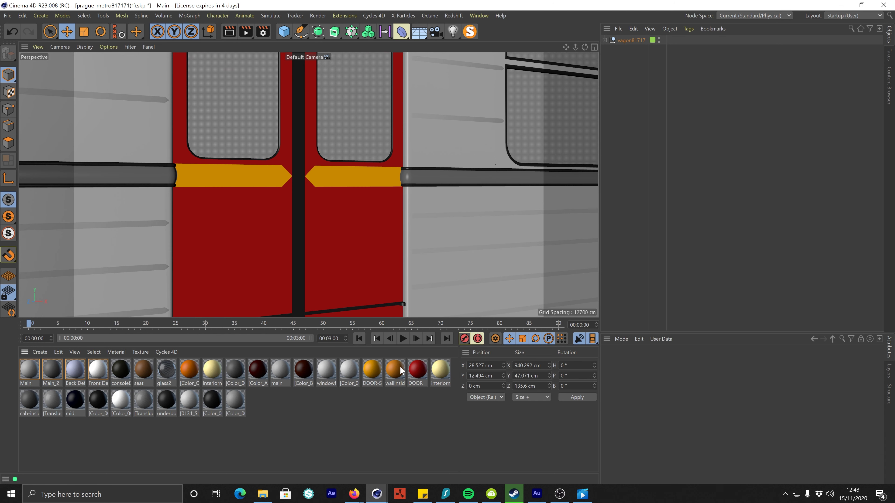
click(373, 375)
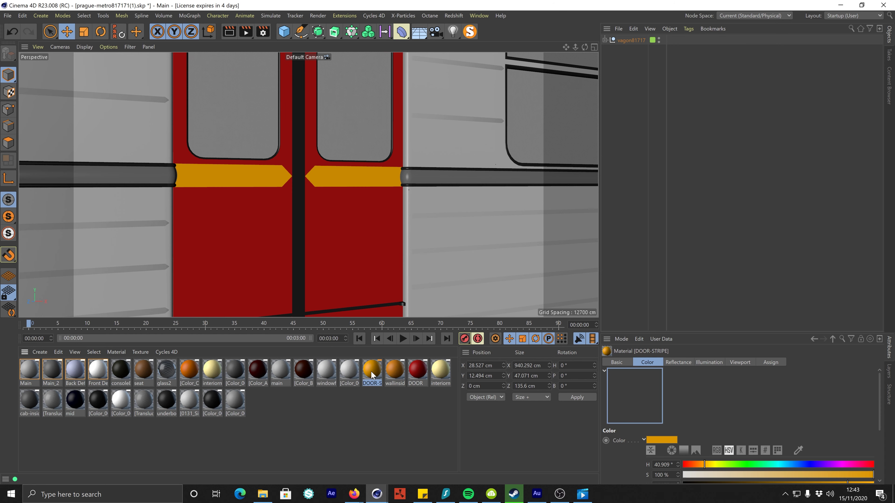
shift+click(416, 374)
right_click(420, 368)
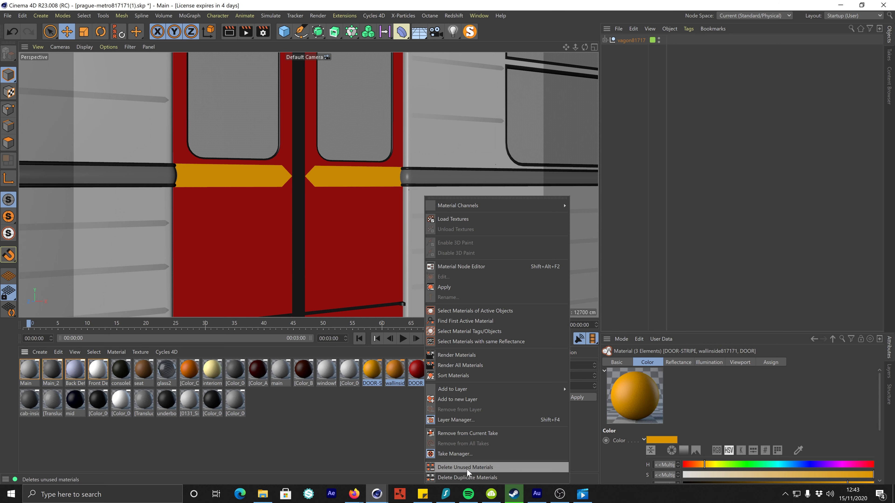
click(495, 331)
drag(644, 332, 638, 171)
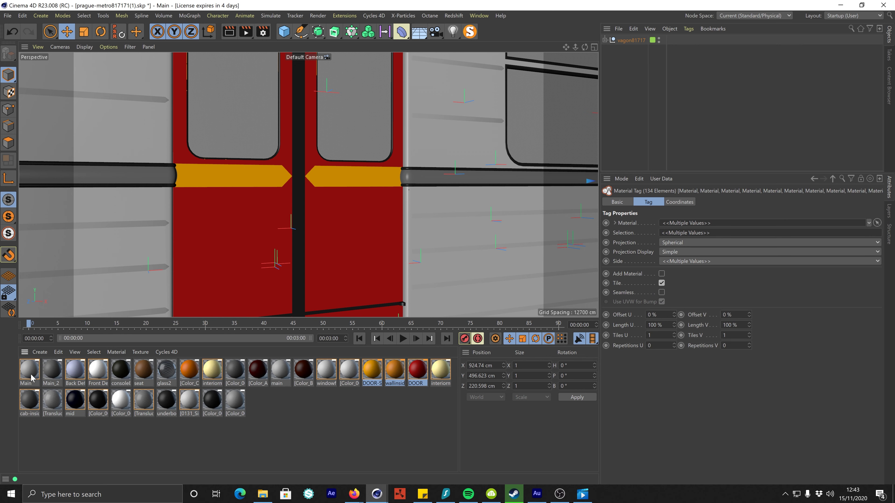
drag(676, 265, 680, 223)
scroll(288, 171, down, 5)
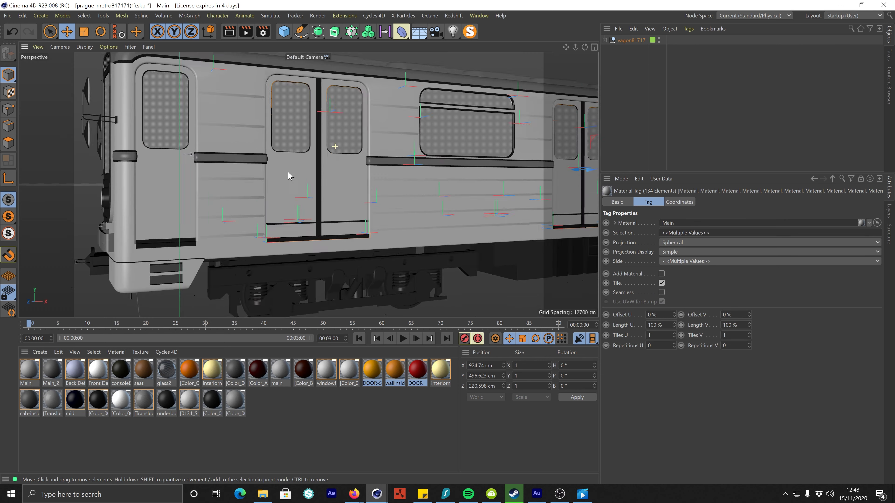
Pick the black strip between the door leaves and replace its [Color_008] material with Main_2 on all its tags.
mouse_move(317, 212)
alt+mouse_down()
mouse_move(404, 231)
mouse_move(306, 211)
alt+mouse_up()
alt+right_drag(293, 225, 323, 208)
alt+drag(324, 210, 326, 202)
alt+middle_drag(326, 202, 331, 183)
click(335, 405)
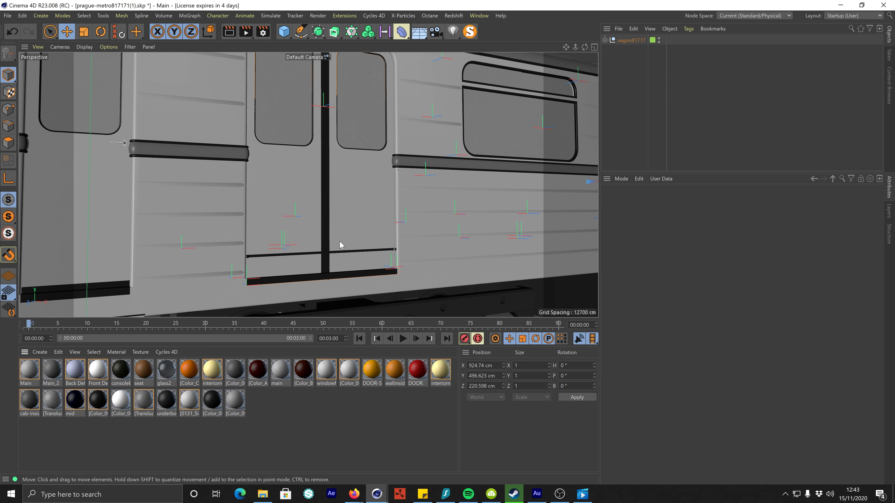
click(689, 124)
click(324, 232)
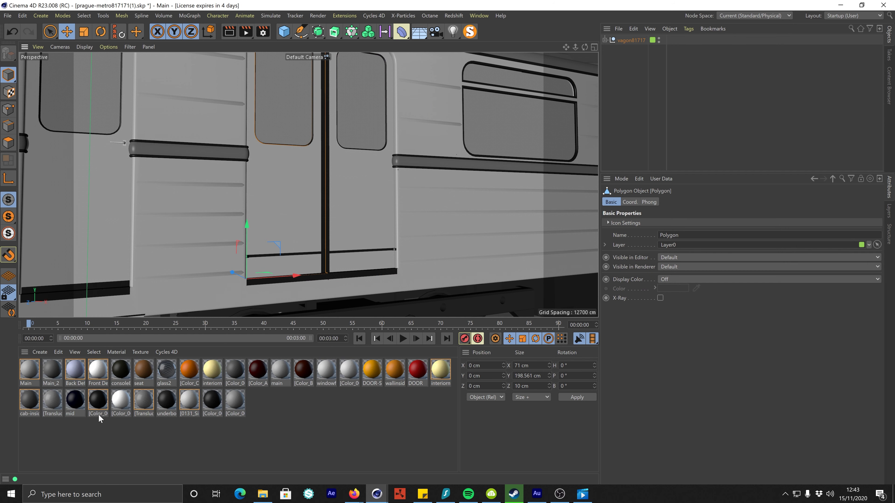
click(97, 403)
right_click(97, 403)
click(183, 325)
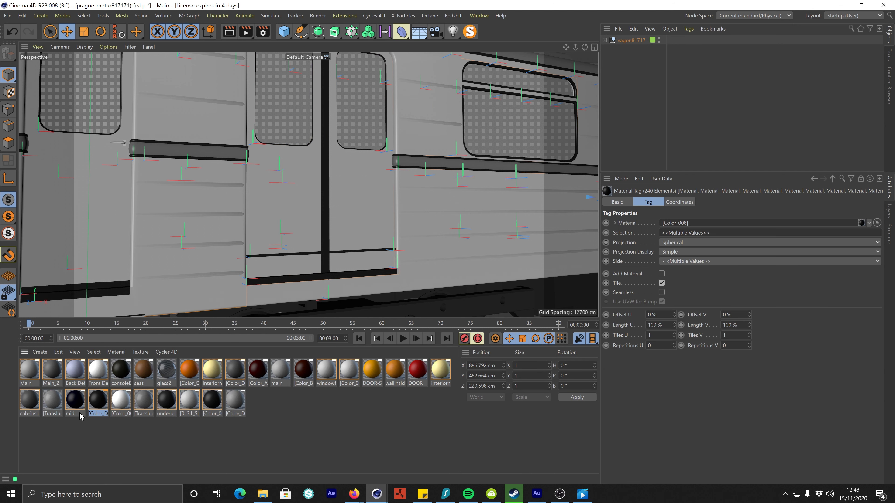
drag(50, 373, 668, 232)
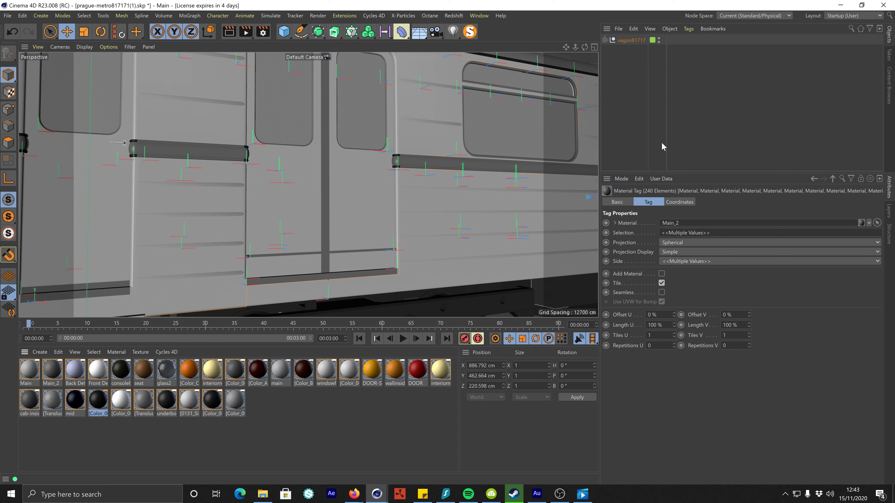
click(655, 112)
Replace the mid and dark [Color_0…] materials of the side stripe's corner piece with Main_2 on all their tags, and clear the unused materials.
alt+drag(235, 172, 203, 188)
alt+right_drag(202, 188, 121, 192)
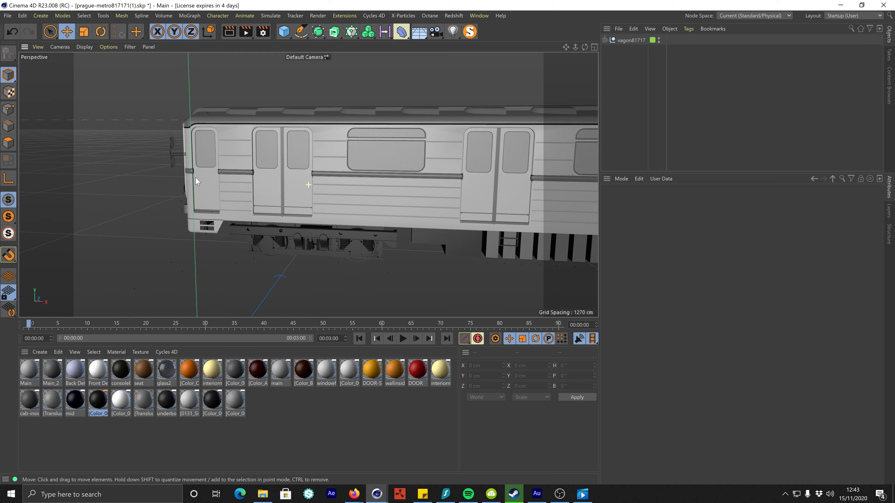
alt+middle_drag(251, 178, 278, 215)
alt+right_drag(265, 205, 304, 220)
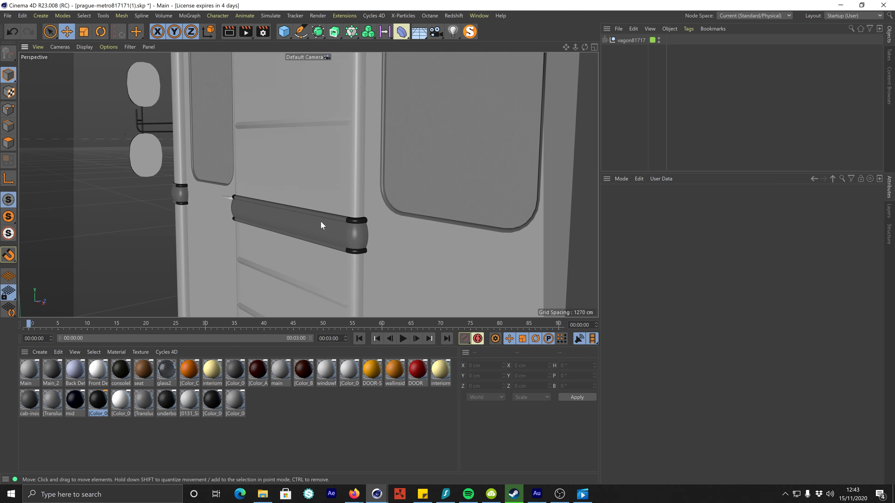
alt+drag(304, 219, 381, 213)
click(368, 218)
key(o)
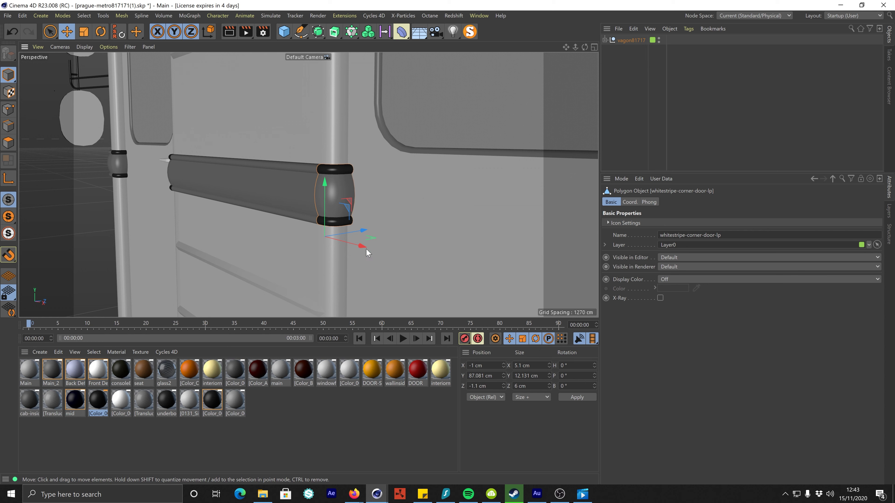
click(80, 406)
ctrl+click(212, 402)
right_click(213, 399)
click(263, 333)
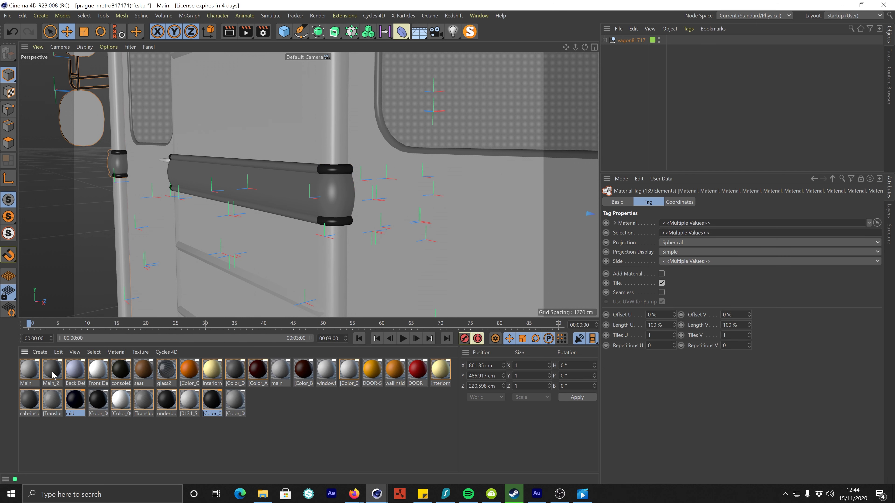
click(690, 232)
text(mid_)
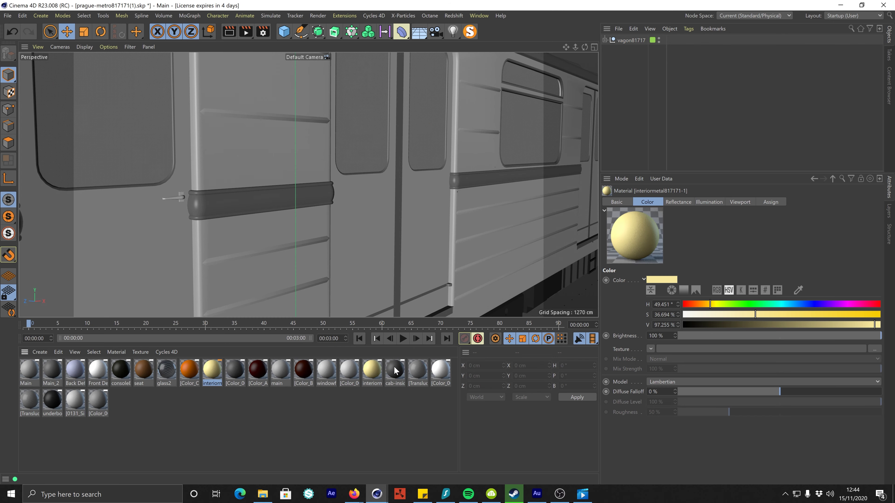
Replace interiormetal817171 with interiormetal817171-1 on all its material tags, and delete the unused materials.
click(375, 372)
right_click(376, 374)
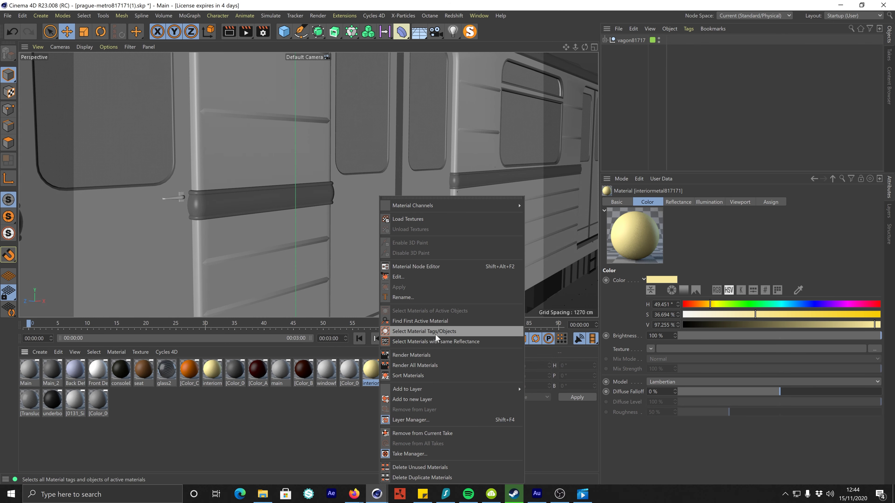
click(436, 332)
drag(221, 374, 721, 226)
right_click(345, 378)
click(375, 467)
click(275, 445)
Replace [Color_B21] with [Color_A21] on all its material tags, and delete the unused materials.
click(270, 383)
right_click(278, 379)
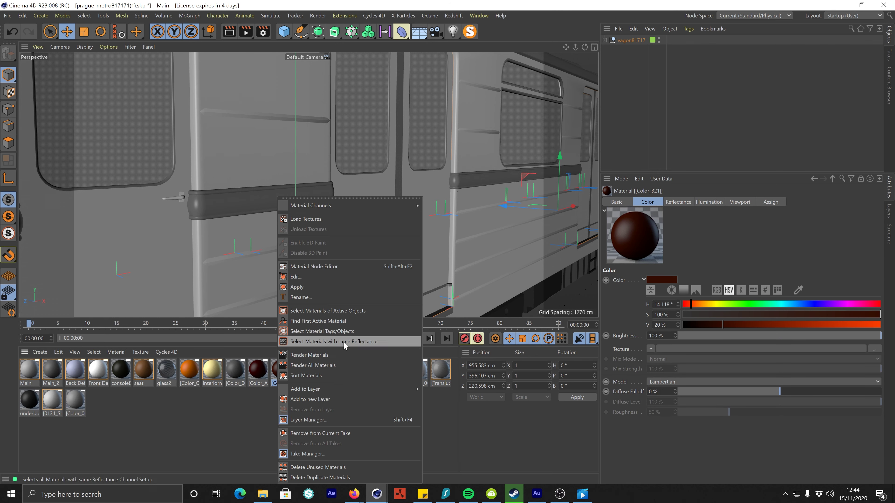
click(343, 341)
drag(263, 373, 674, 229)
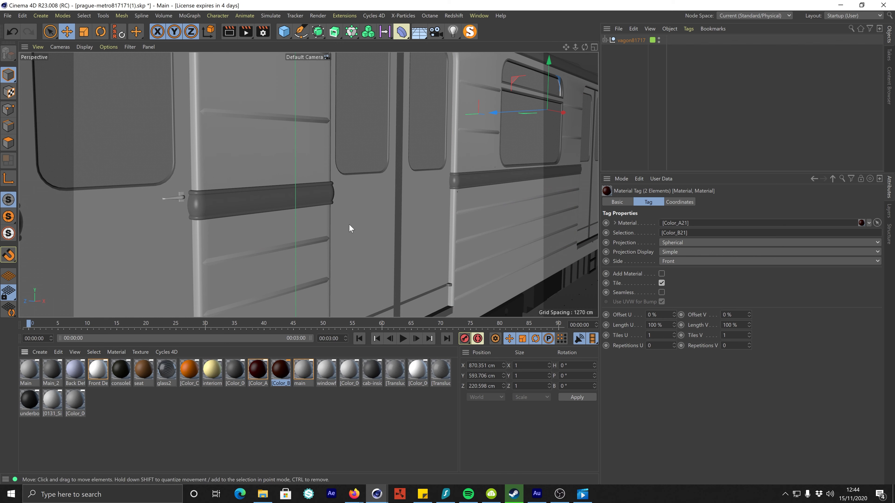
right_click(317, 375)
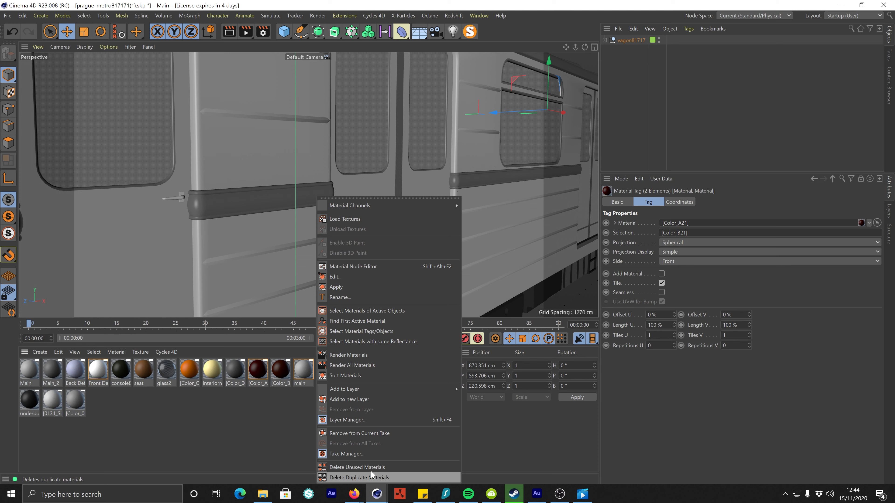
click(354, 460)
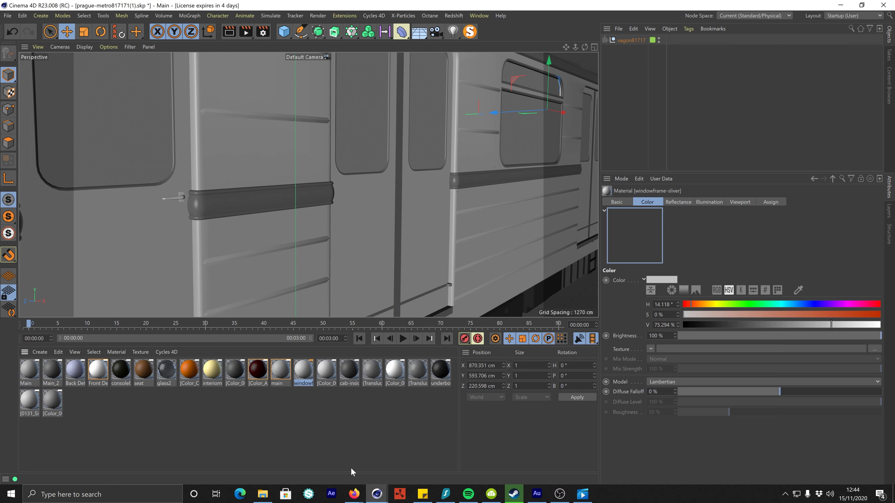
click(289, 411)
Examine the carriage's simplified materials on the exterior, and inside along the seats, doors and aisle.
scroll(317, 213, down, 8)
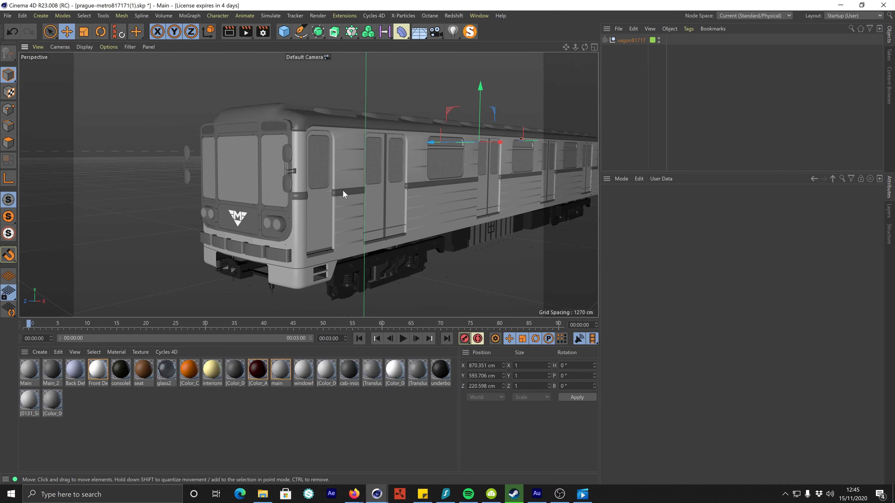
alt+drag(343, 193, 362, 192)
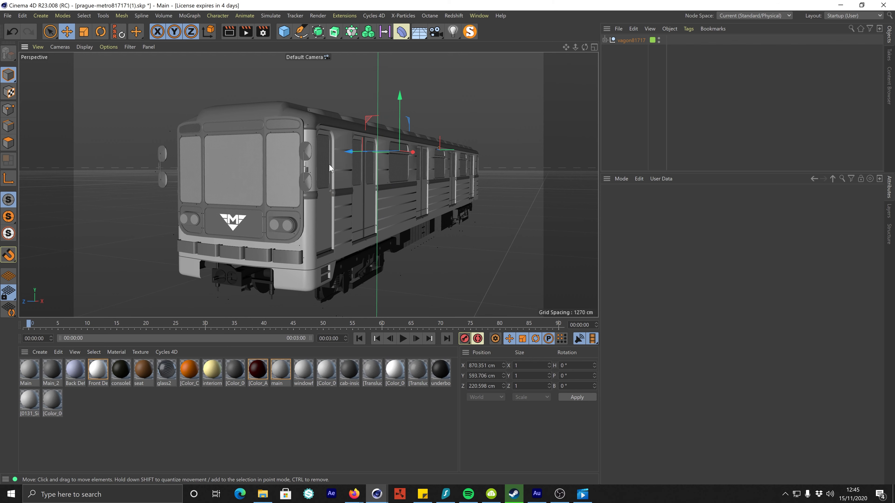
alt+drag(206, 117, 320, 330)
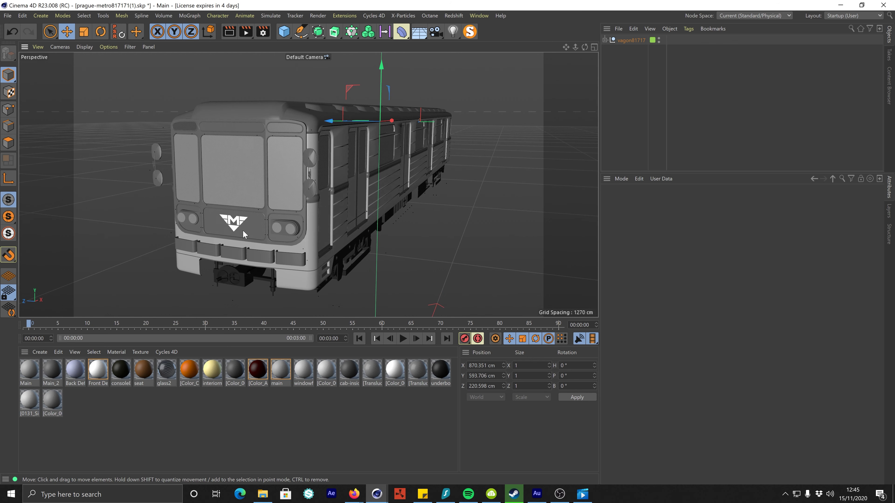
scroll(296, 159, up, 15)
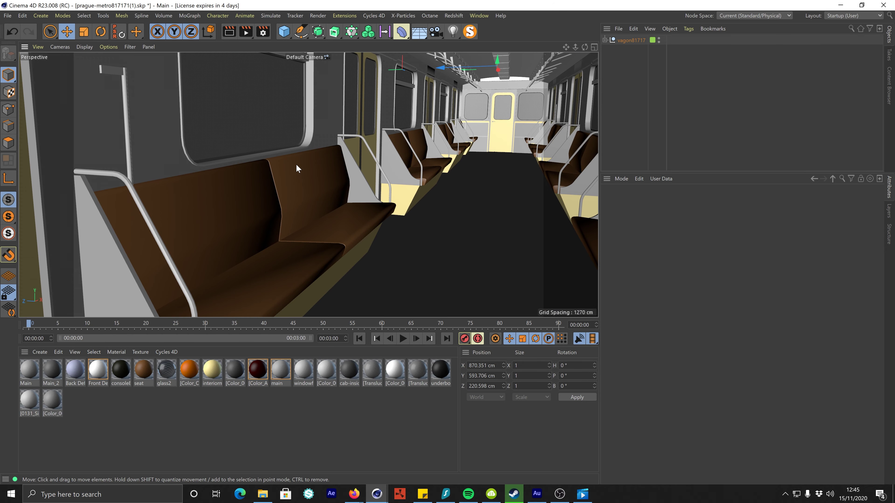
alt+drag(374, 168, 409, 169)
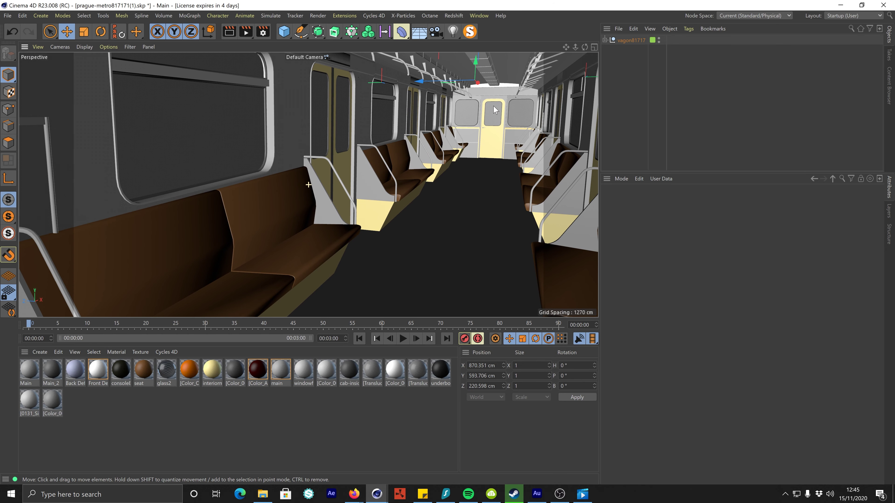
scroll(459, 206, down, 5)
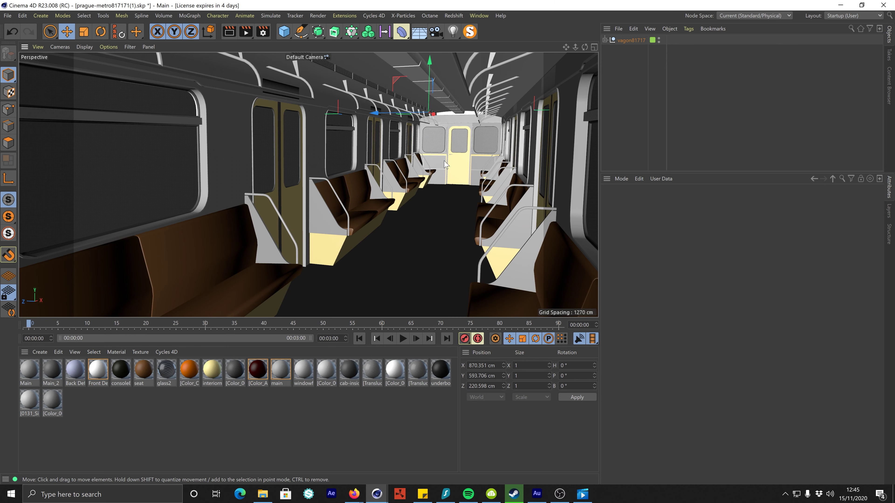
alt+drag(430, 193, 431, 197)
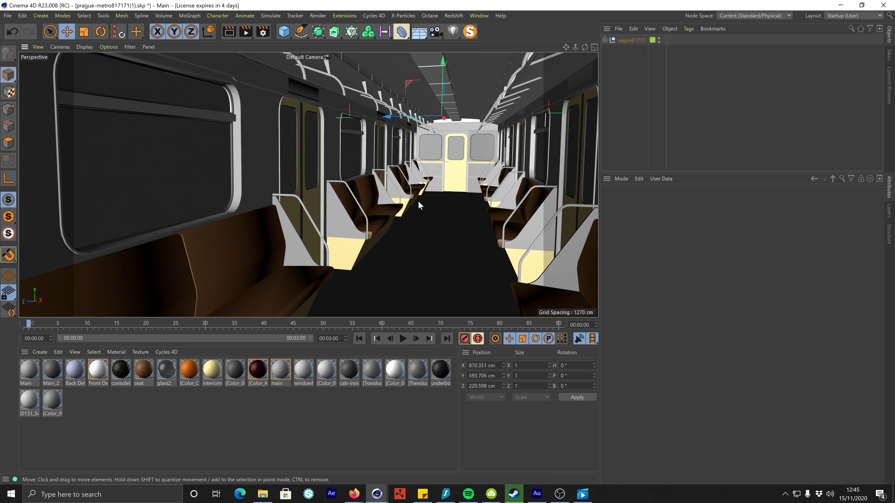
Enlarge the object list and expand the vagon81717 hierarchy.
alt+middle_drag(379, 238, 327, 234)
scroll(327, 233, up, 3)
click(324, 241)
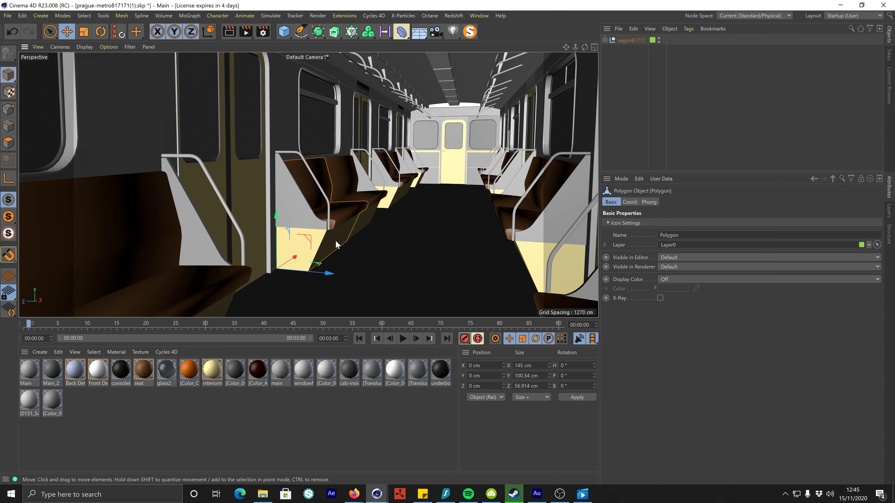
drag(668, 172, 669, 259)
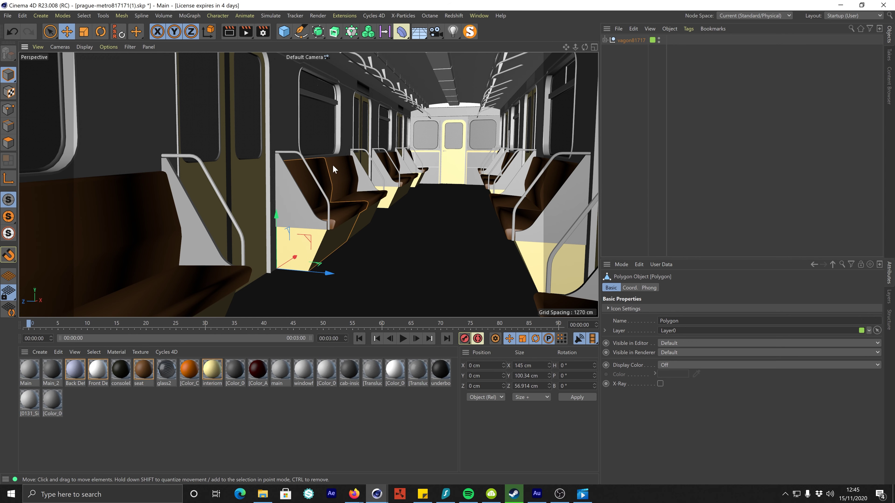
click(605, 40)
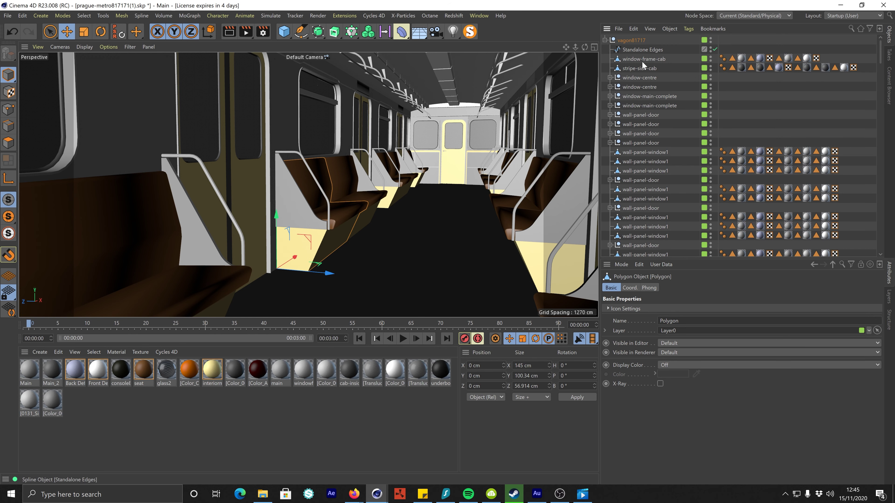
Look through the vagon81717 hierarchy for the bench objects, and clear the current selection.
scroll(660, 95, down, 10)
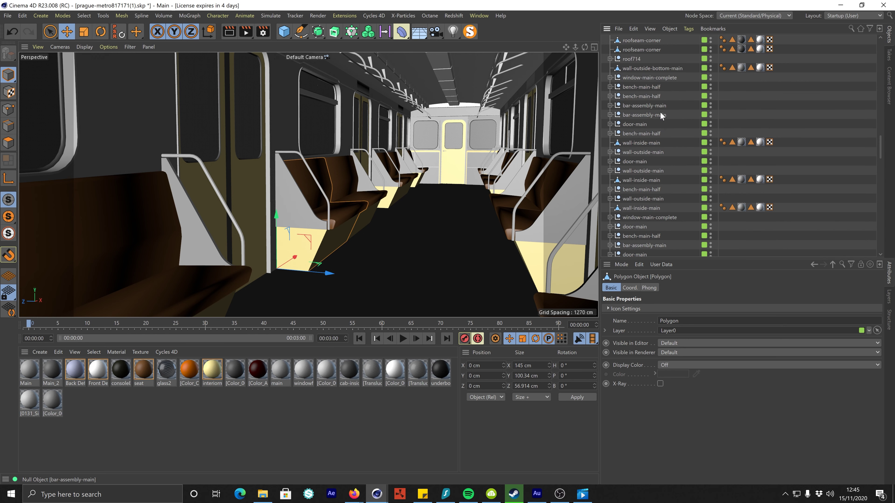
scroll(660, 111, down, 5)
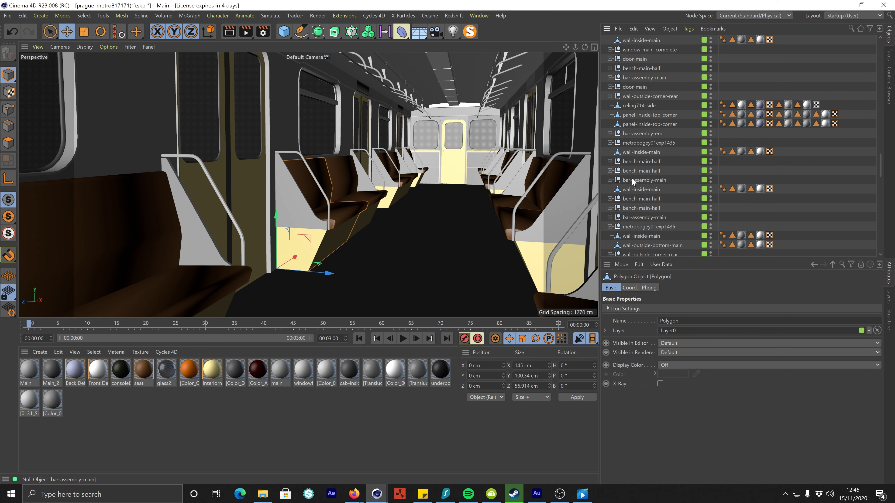
alt+middle_drag(363, 206, 332, 207)
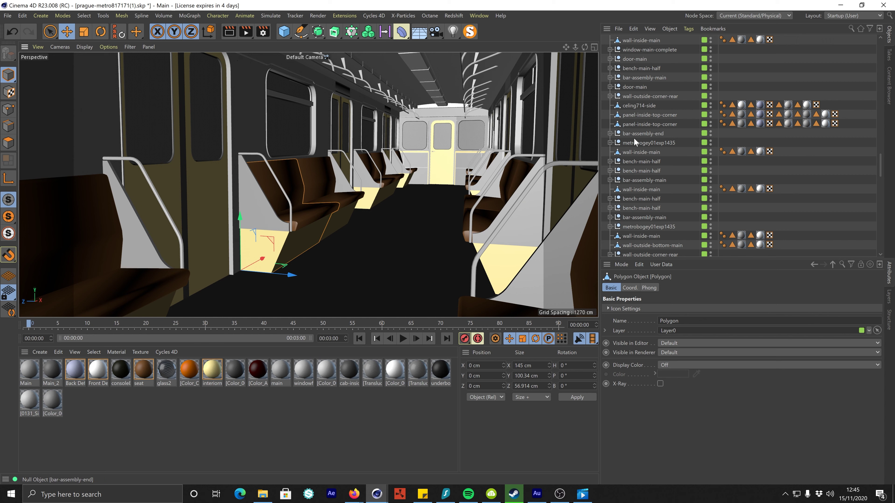
click(751, 84)
click(257, 240)
click(779, 60)
scroll(645, 53, up, 10)
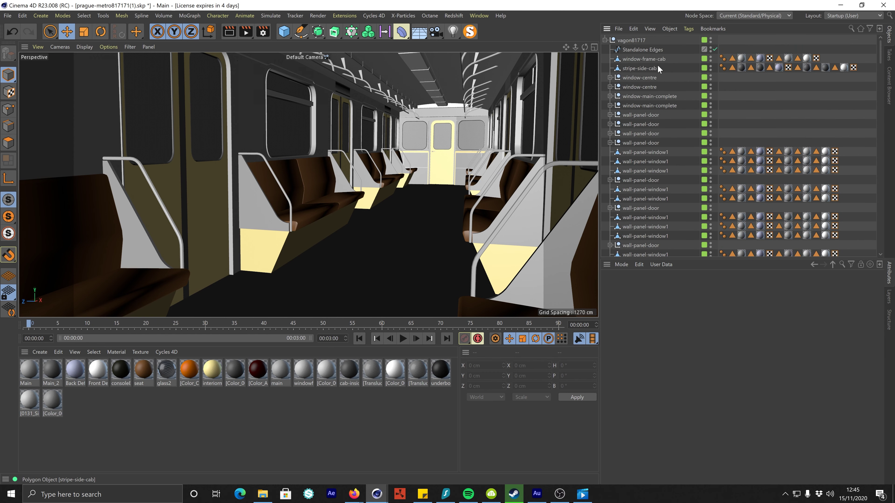
Filter the object list by "bench" and delete all matching bench objects from the carriage interior.
click(850, 29)
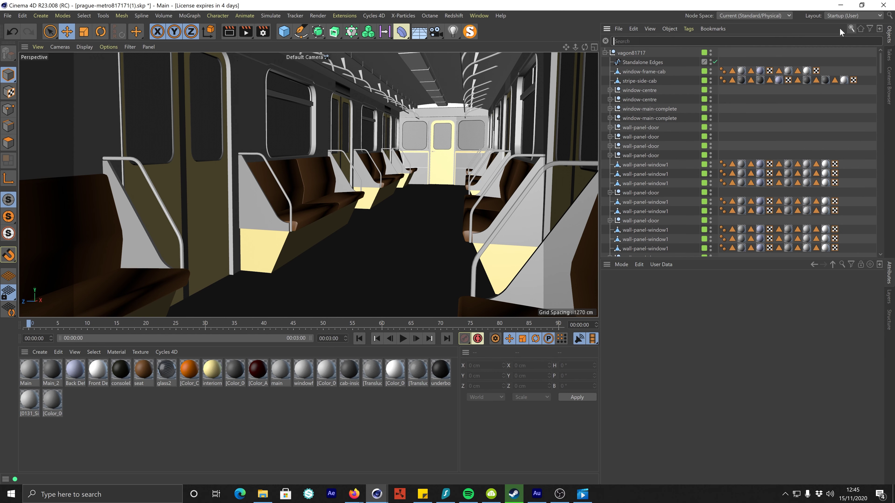
text(bench)
click(642, 53)
scroll(644, 148, down, 2)
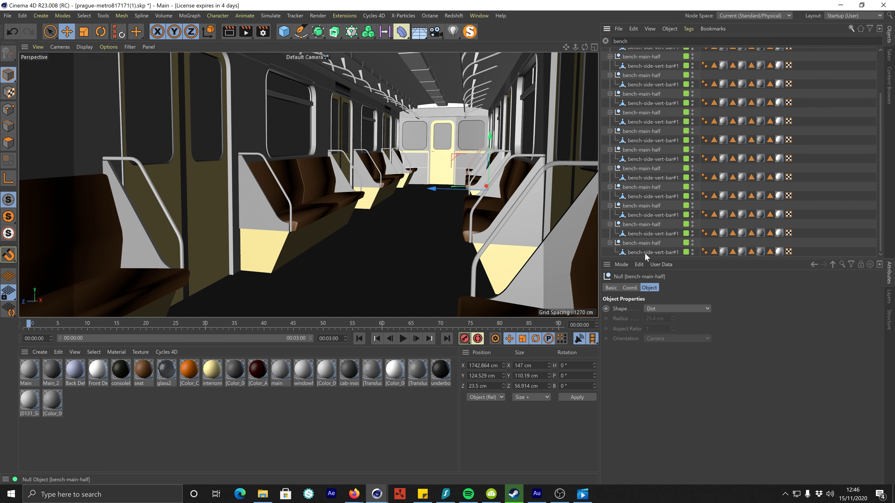
scroll(641, 240, up, 3)
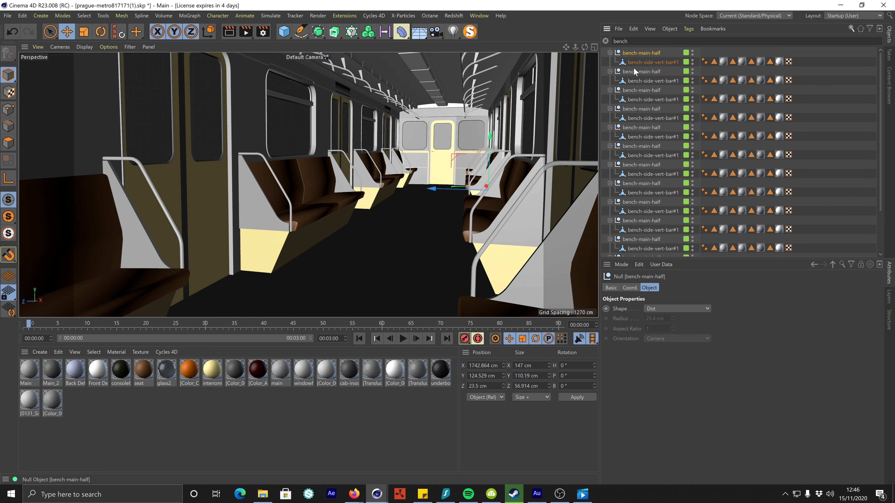
key(ctrl+a)
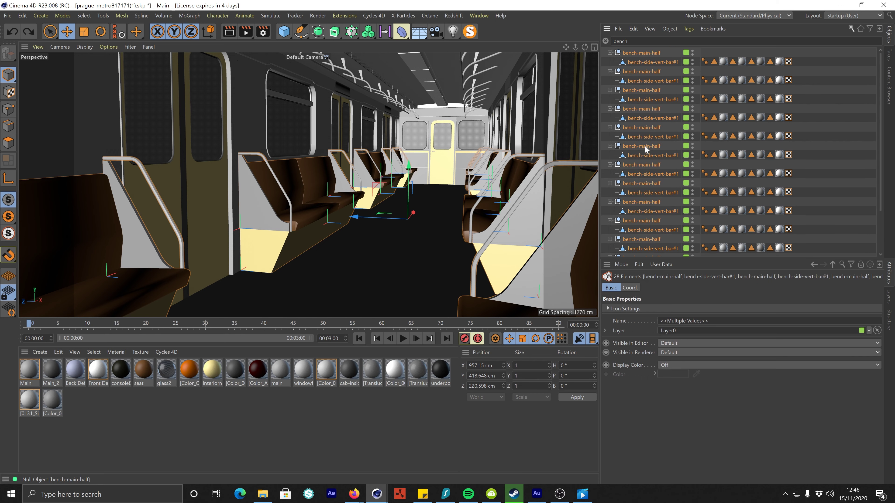
key(Delete)
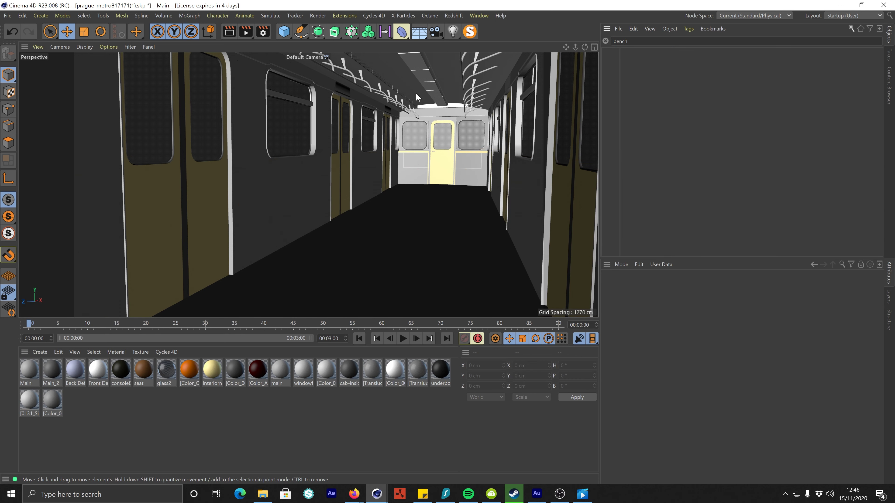
Filter the object list by "lamp" and delete all matching ceiling lamps from the carriage interior.
alt+right_drag(439, 96, 496, 72)
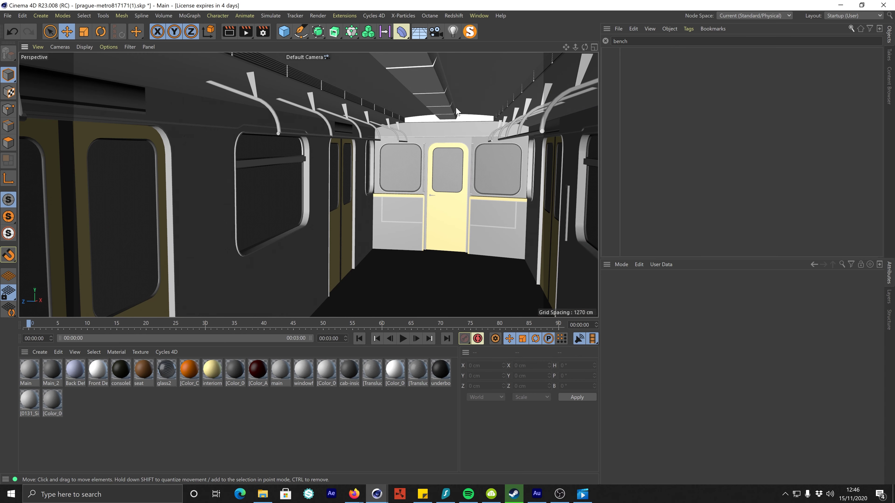
alt+drag(458, 112, 467, 100)
click(437, 90)
alt+middle_drag(453, 88, 439, 124)
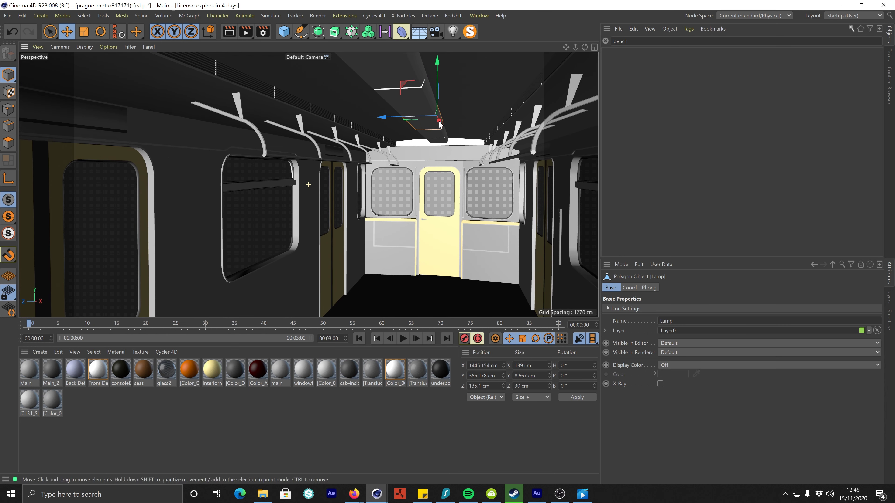
drag(655, 41, 577, 47)
key(BackSpace)
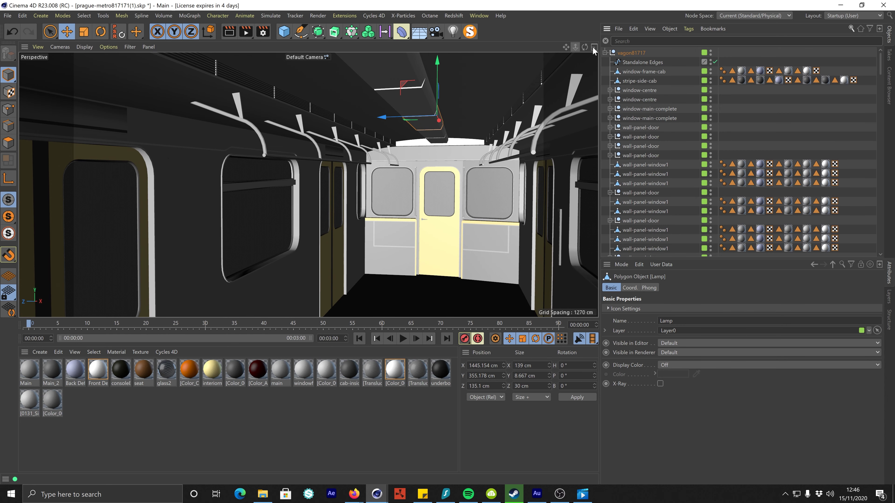
key(Delete)
click(413, 103)
text(lam)
drag(632, 224, 627, 18)
key(Delete)
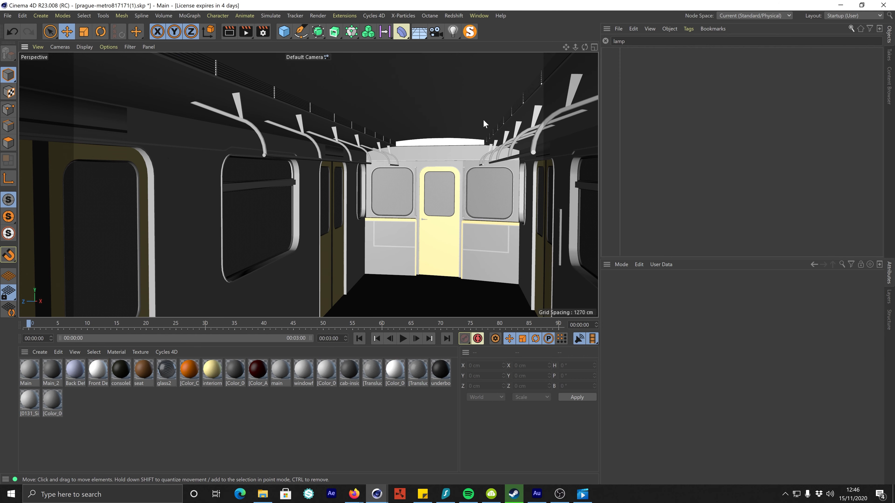
Clear the "lamp" search so the object list shows the full carriage hierarchy.
alt+drag(357, 196, 331, 202)
alt+right_drag(470, 147, 361, 196)
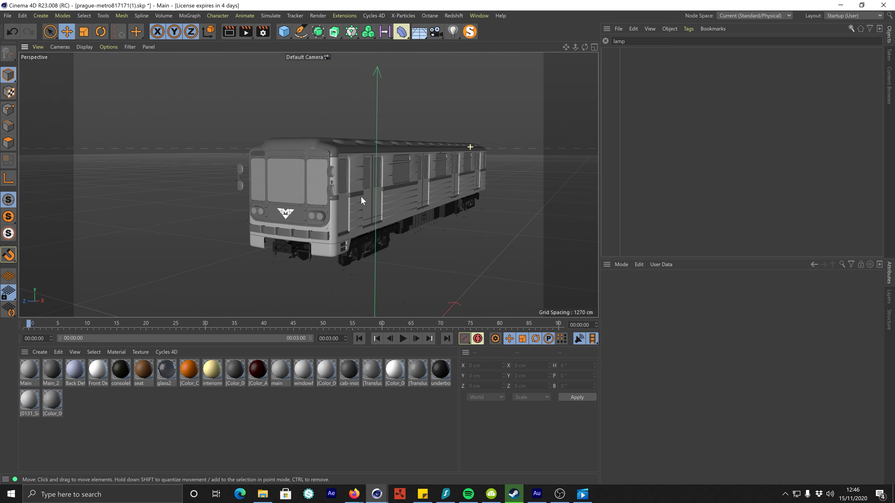
drag(627, 41, 581, 43)
key(BackSpace)
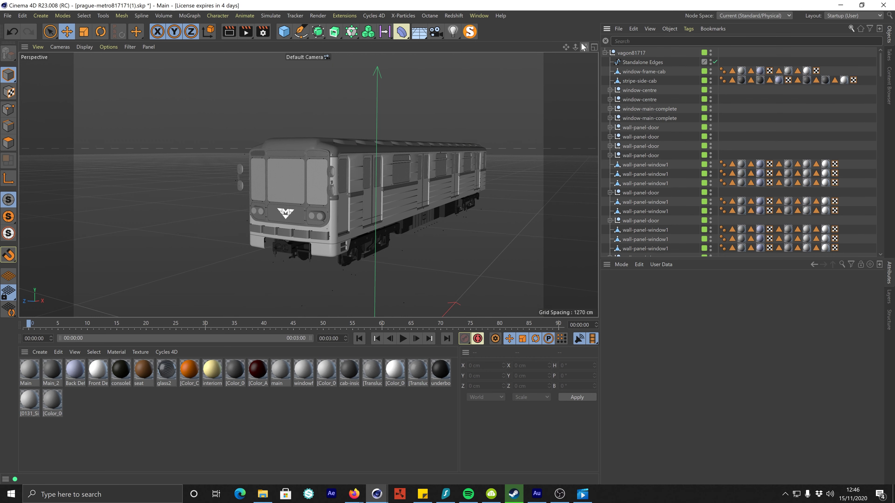
Use Live Selection to delete the dark underfloor boxes between the front bogie and the slatted box row.
alt+middle_drag(344, 237, 309, 182)
alt+drag(419, 145, 380, 133)
alt+middle_drag(380, 133, 338, 193)
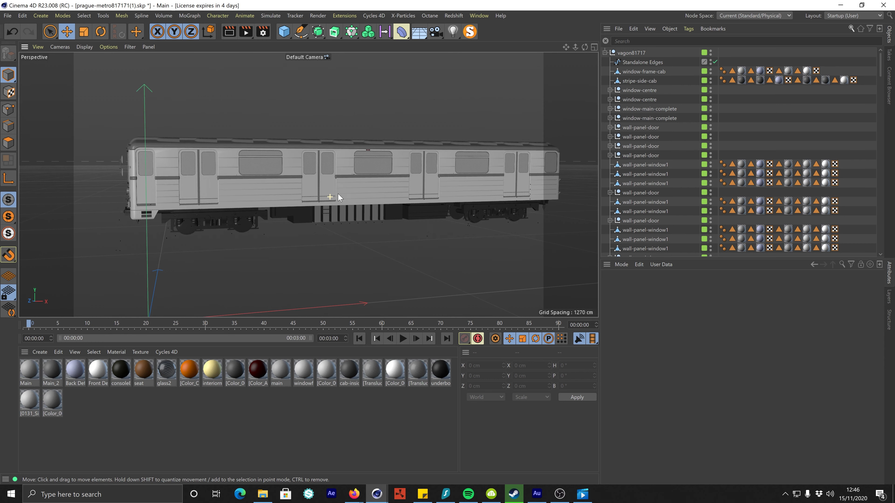
alt+right_drag(337, 193, 348, 205)
alt+drag(349, 205, 350, 199)
click(50, 32)
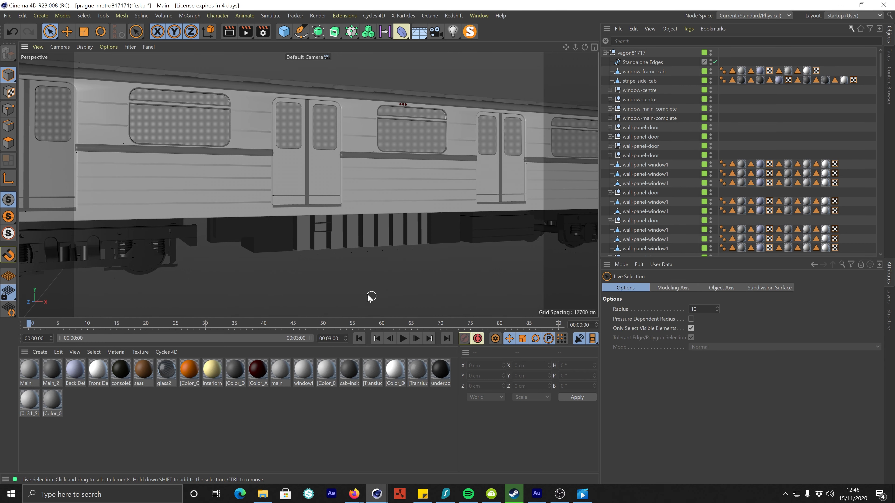
click(264, 243)
key(Delete)
click(264, 244)
key(Delete)
Delete the underfloor boxes between the slatted box row and the rear bogie.
alt+middle_drag(392, 252, 345, 243)
alt+drag(364, 245, 321, 237)
click(422, 214)
key(Delete)
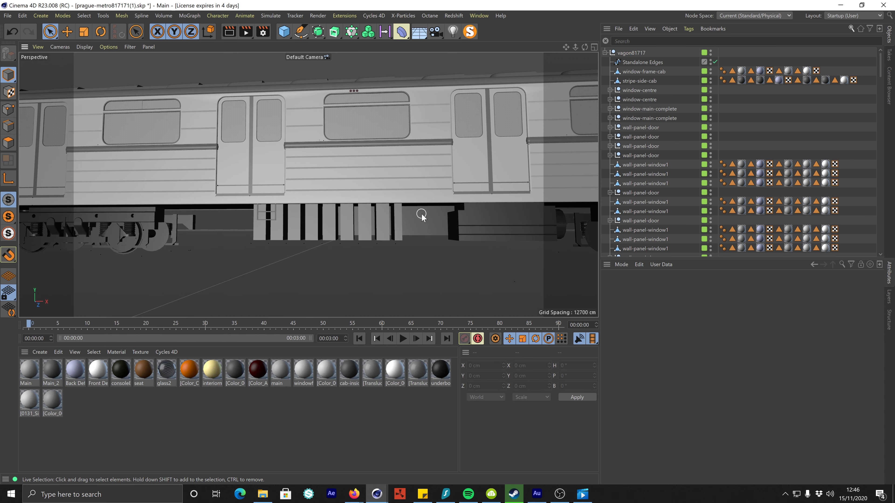
click(423, 214)
key(Delete)
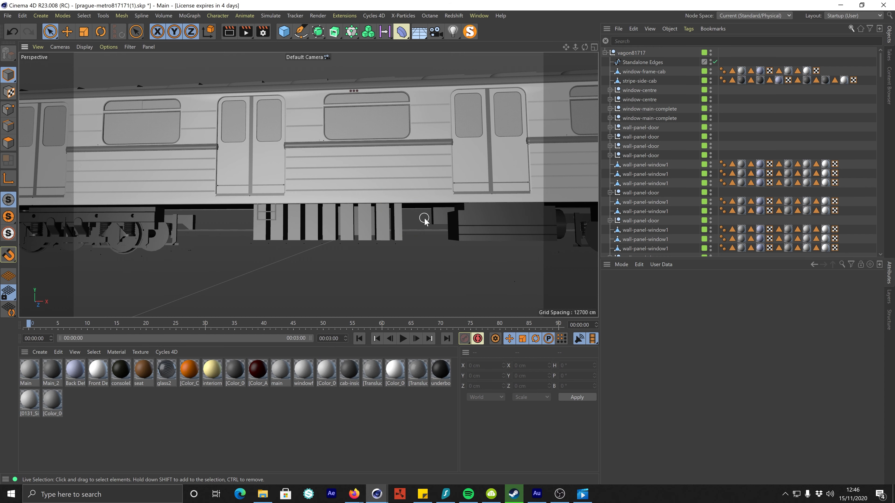
click(471, 225)
key(Delete)
click(471, 224)
key(Delete)
Delete the slatted row of underfloor boxes and the box-inderbody-right1 object behind it.
alt+drag(465, 222, 395, 252)
alt+drag(283, 220, 286, 209)
drag(422, 248, 235, 239)
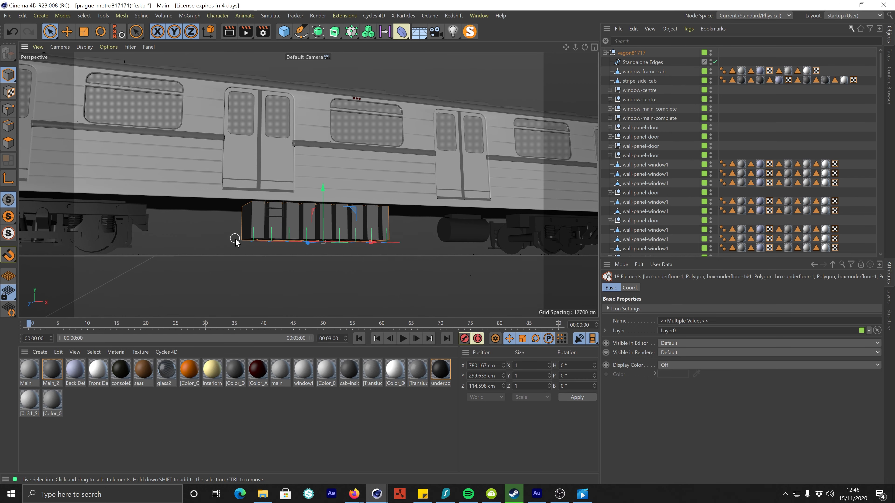
key(Delete)
click(274, 232)
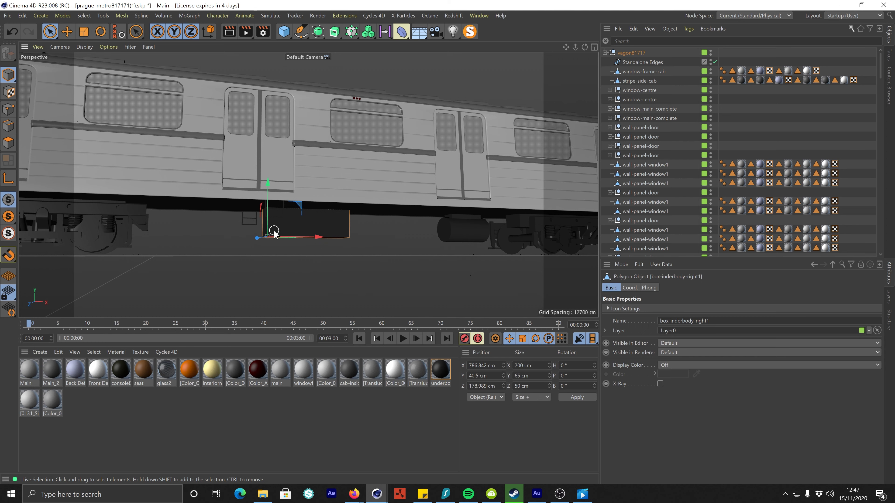
key(Delete)
Delete the carriage's unused materials.
alt+drag(274, 232, 400, 200)
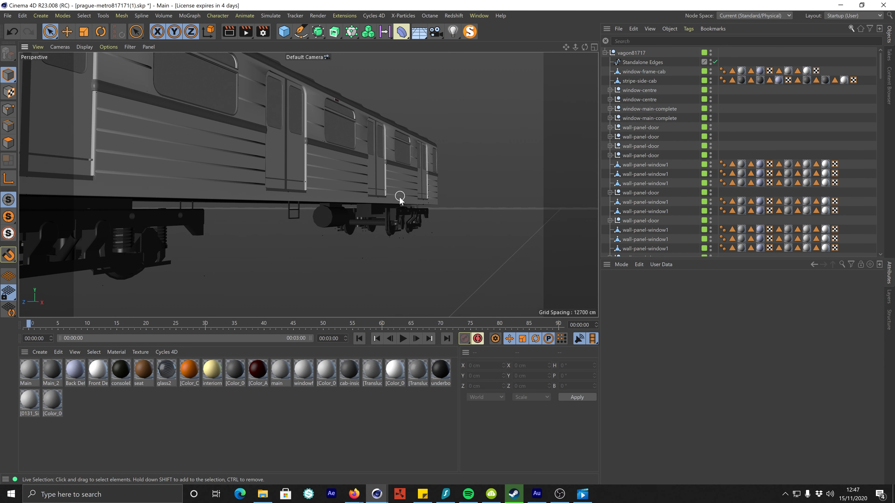
scroll(384, 200, down, 5)
alt+middle_drag(333, 171, 426, 188)
alt+drag(426, 187, 419, 213)
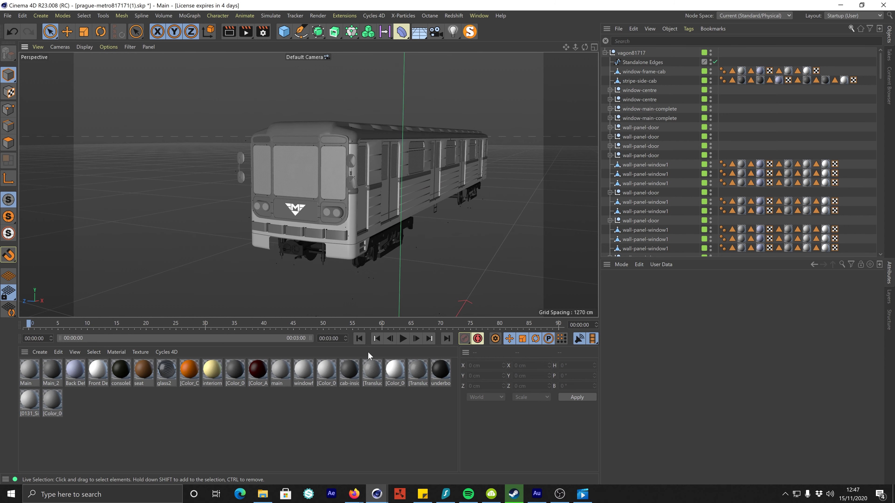
right_click(358, 374)
click(388, 466)
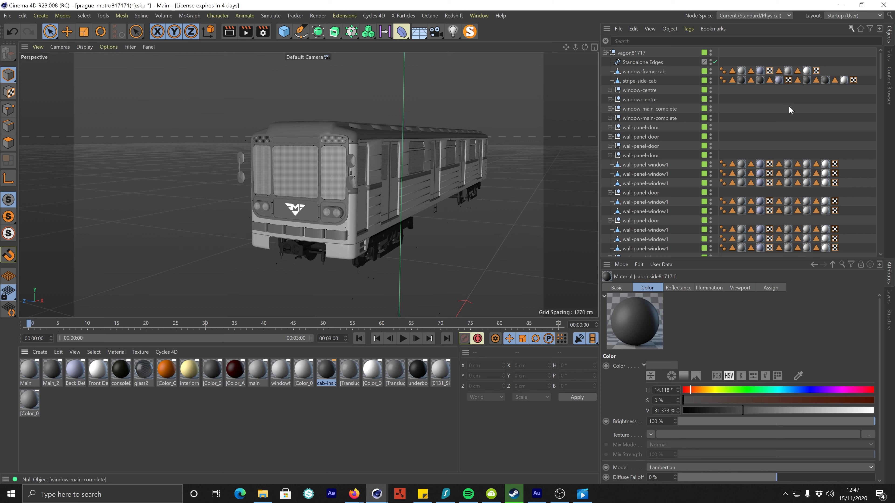
Filter the object list by "sta" to isolate the Standalone Edges splines.
click(631, 63)
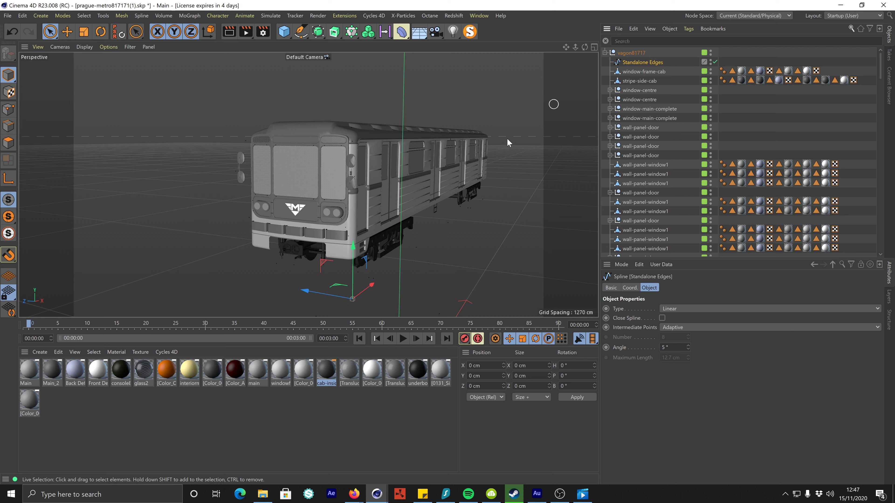
ctrl+click(641, 66)
click(641, 64)
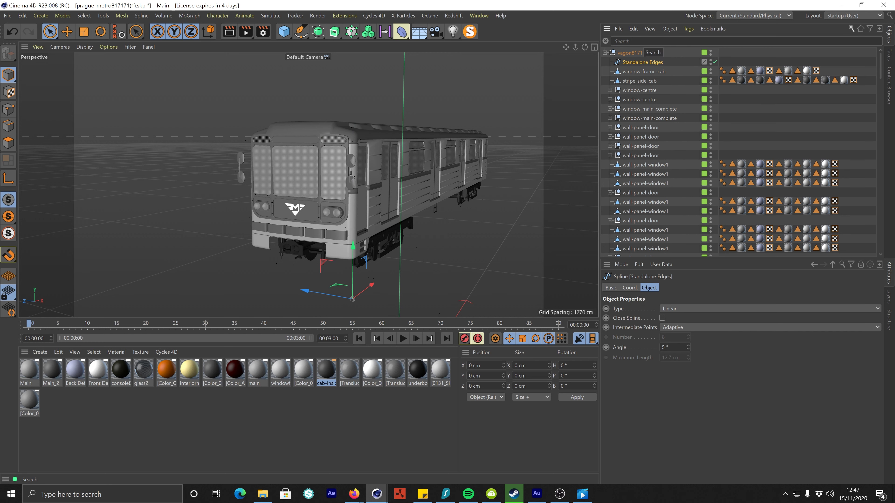
double_click(642, 64)
click(654, 41)
key(t)
text(n)
text(sta)
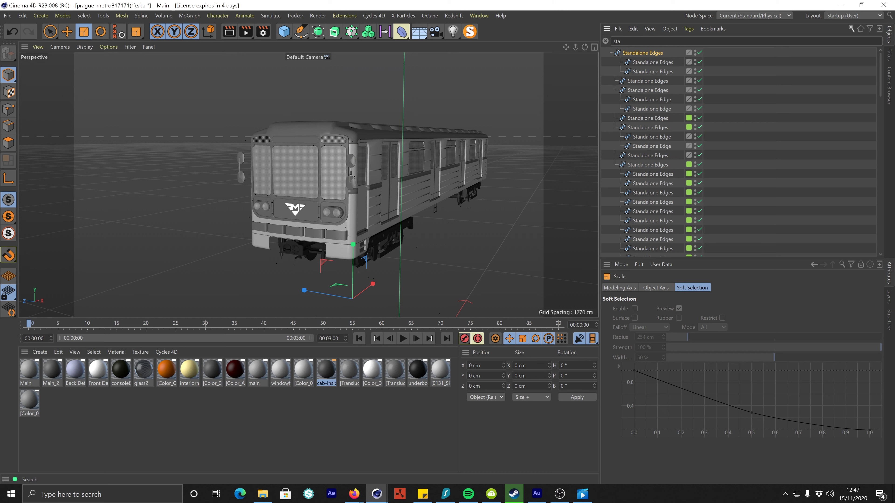
Delete all the filtered Standalone Edges and Standalone Edge splines, and clear the object search.
click(650, 119)
scroll(664, 167, down, 5)
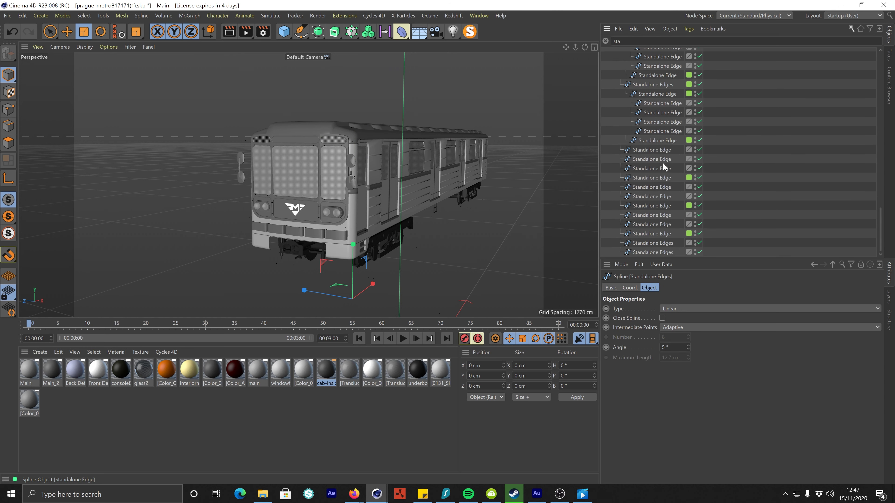
shift+click(664, 252)
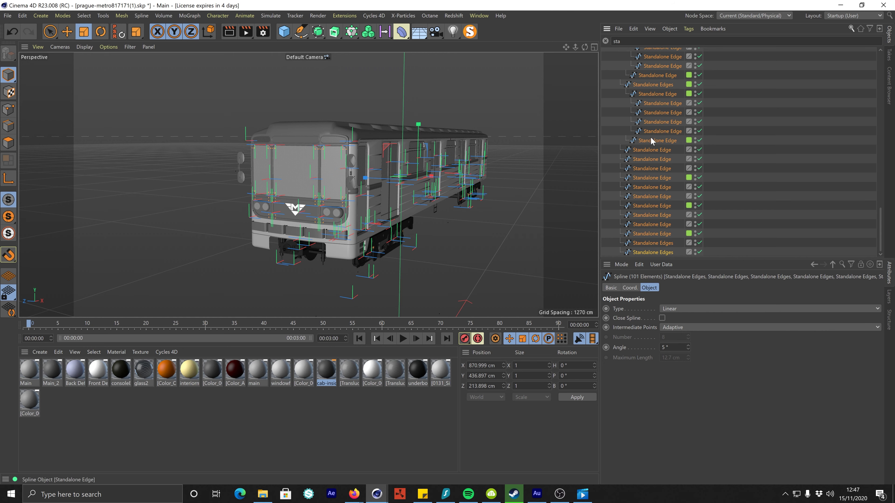
key(Delete)
drag(623, 41, 609, 42)
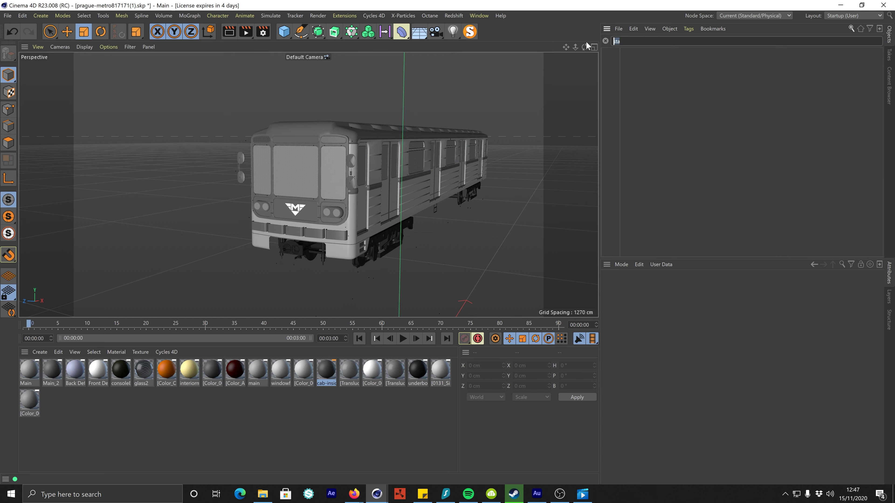
key(BackSpace)
Reassign all material tags using main, windowframe-sliver, [Color_002] and [0131_Silver] to the Main material.
click(440, 370)
scroll(380, 222, up, 3)
scroll(409, 253, up, 3)
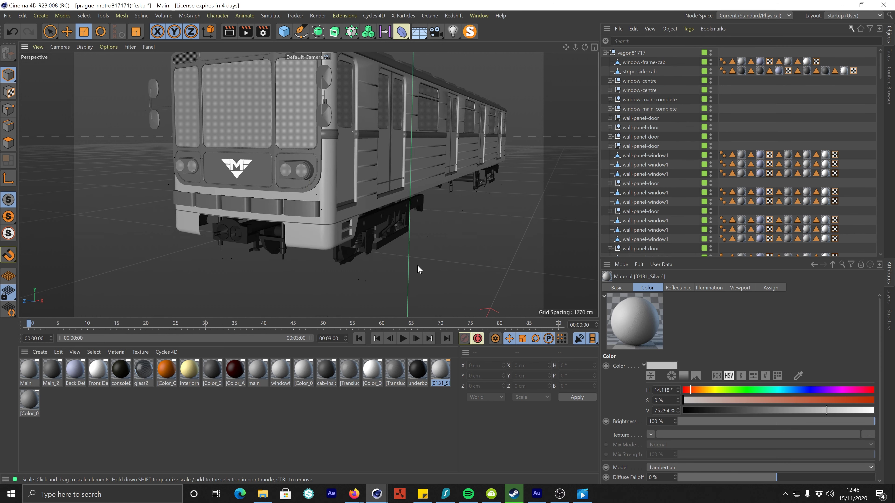
scroll(333, 201, up, 5)
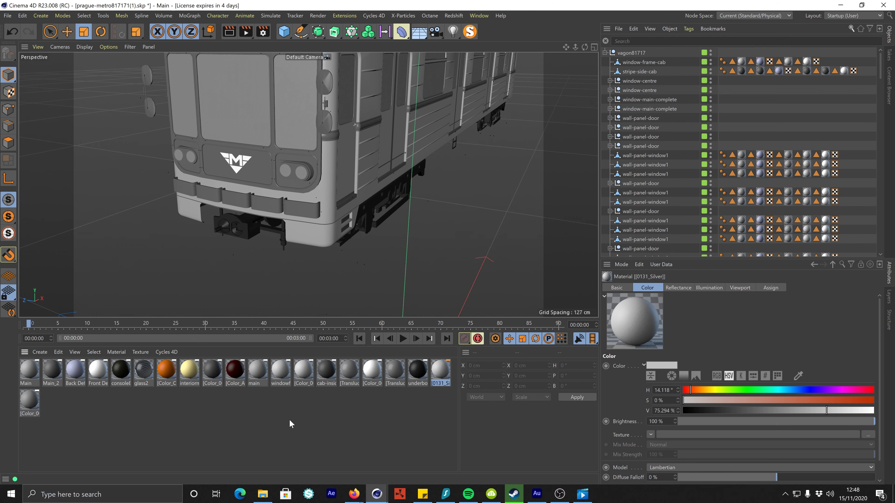
click(298, 414)
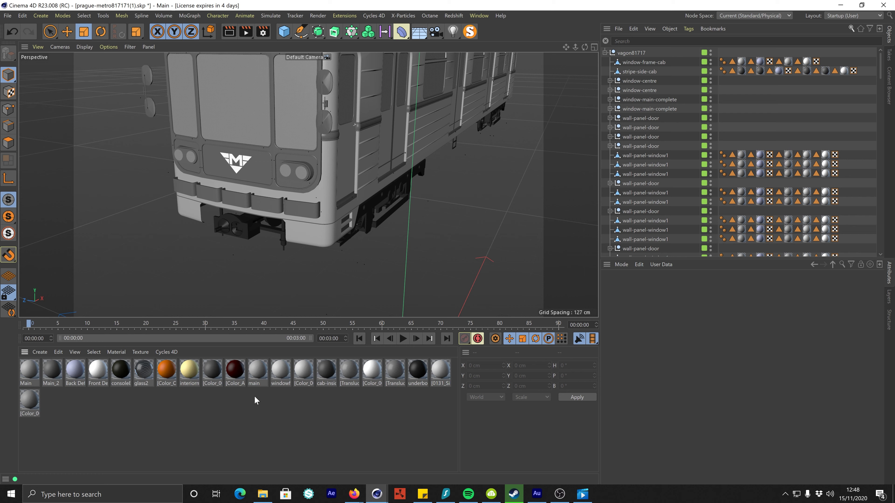
drag(258, 392, 314, 371)
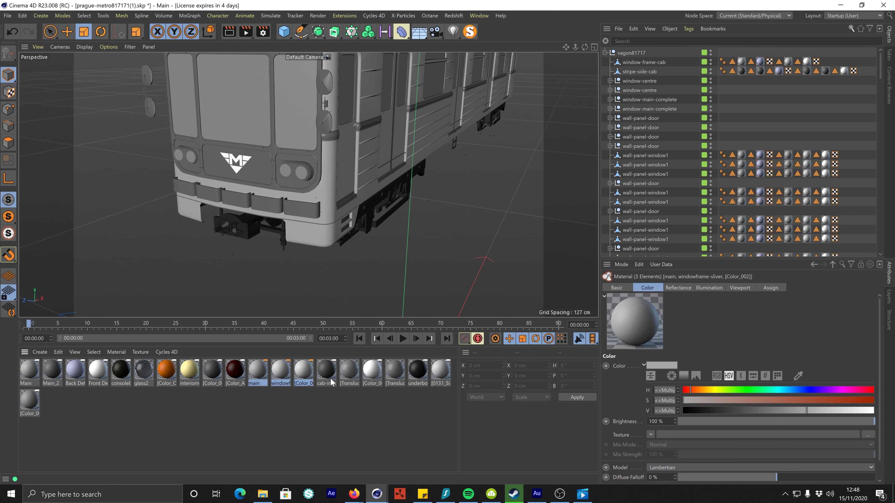
ctrl+click(441, 372)
right_click(446, 375)
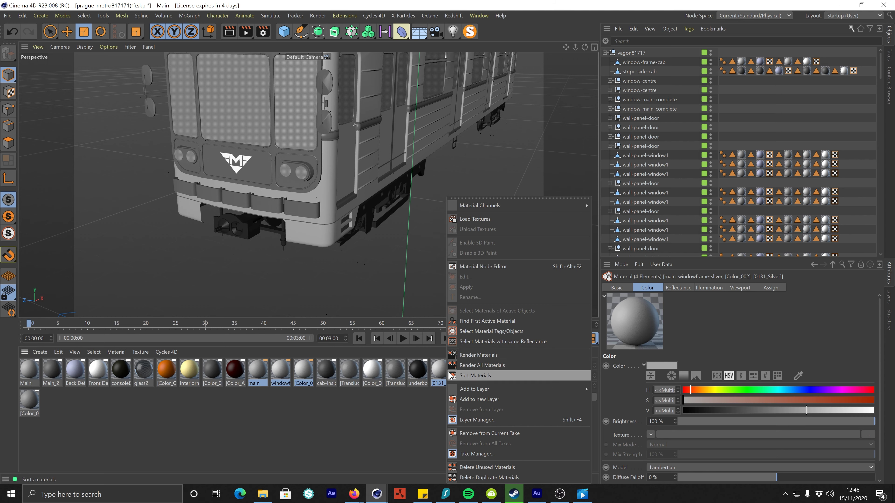
click(495, 334)
drag(609, 329, 681, 309)
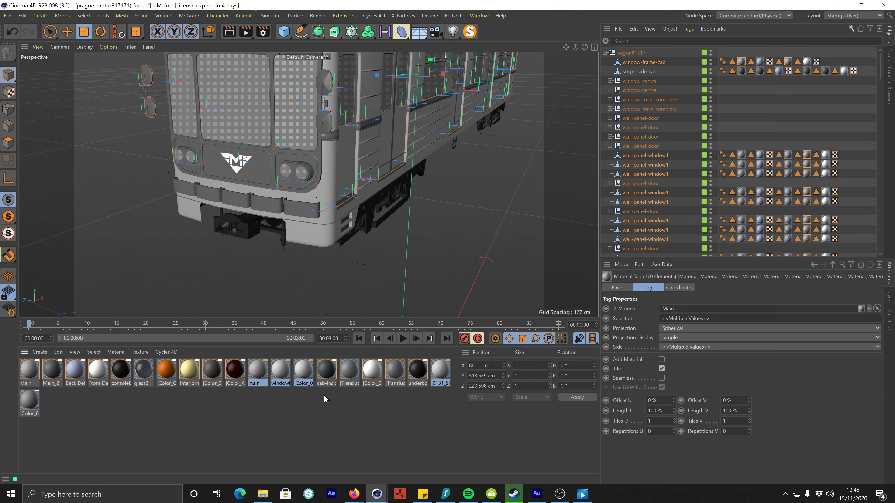
Delete the materials left unused after the reassignment to Main.
key(h)
right_click(352, 405)
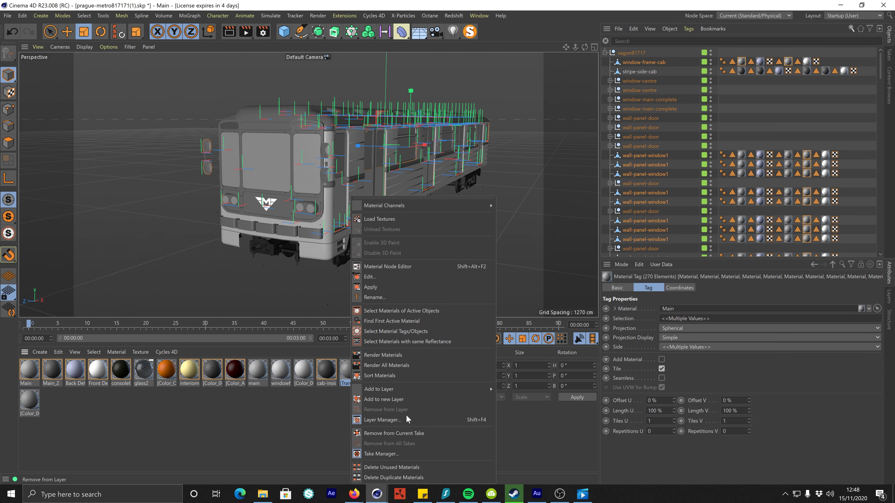
click(391, 468)
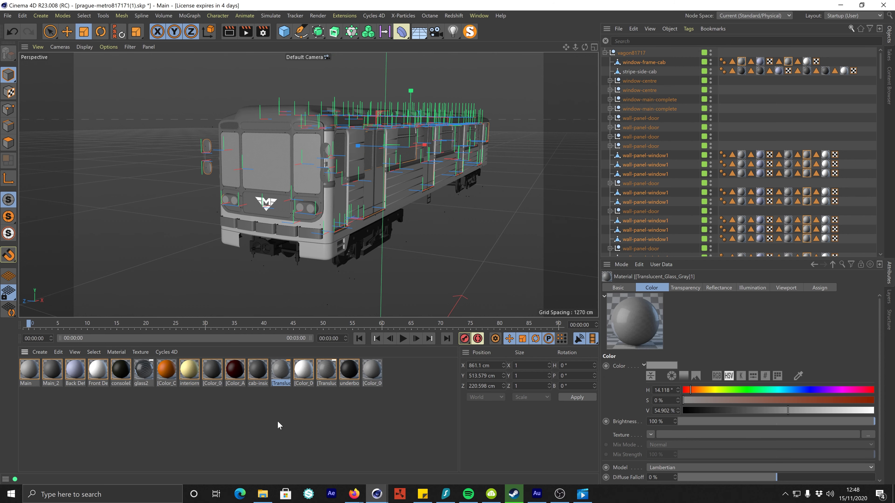
Reassign the tags of [Color_006] and cab-inside817171 to the Main_2 material and delete the unused materials.
click(253, 370)
ctrl+click(211, 374)
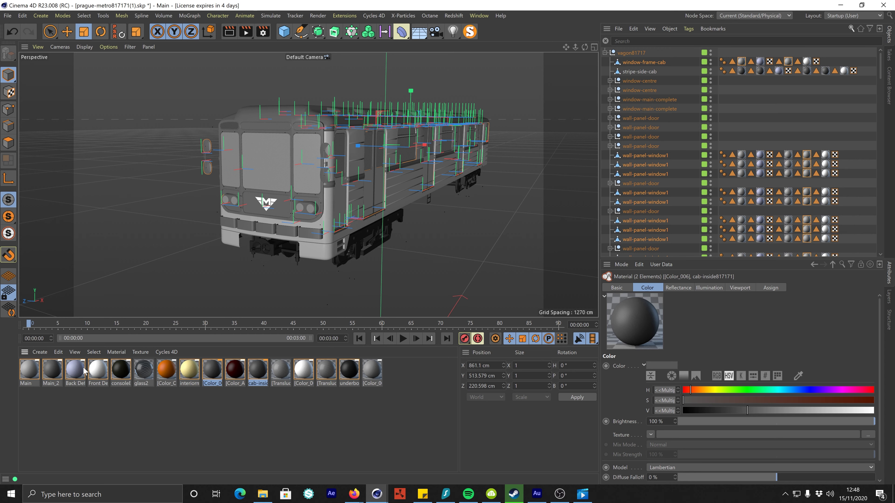
right_click(261, 377)
click(317, 332)
drag(55, 372, 788, 313)
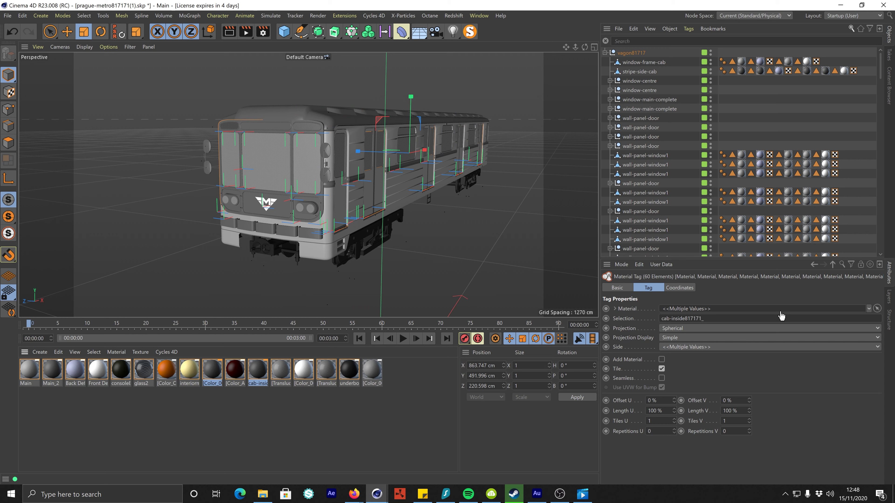
right_click(309, 378)
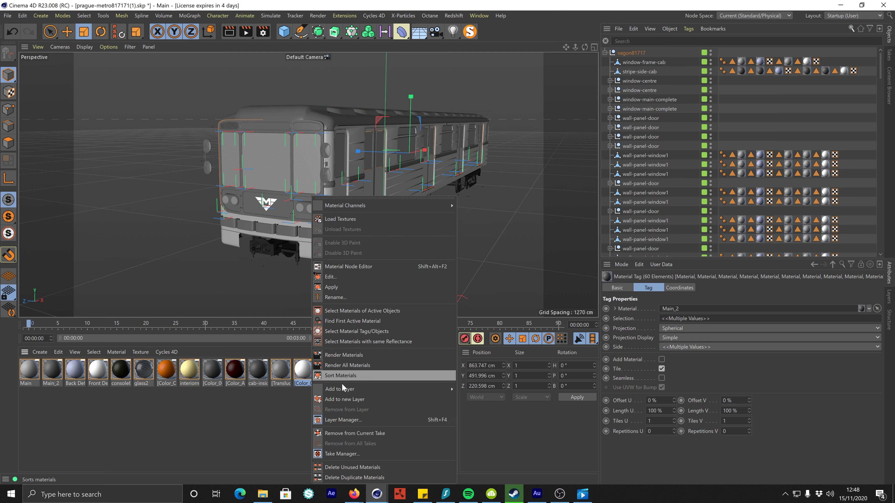
click(343, 468)
Switch to the video player, view the train's glowing windows in the finished animation, and return to Cinema 4D.
scroll(298, 166, up, 3)
click(305, 151)
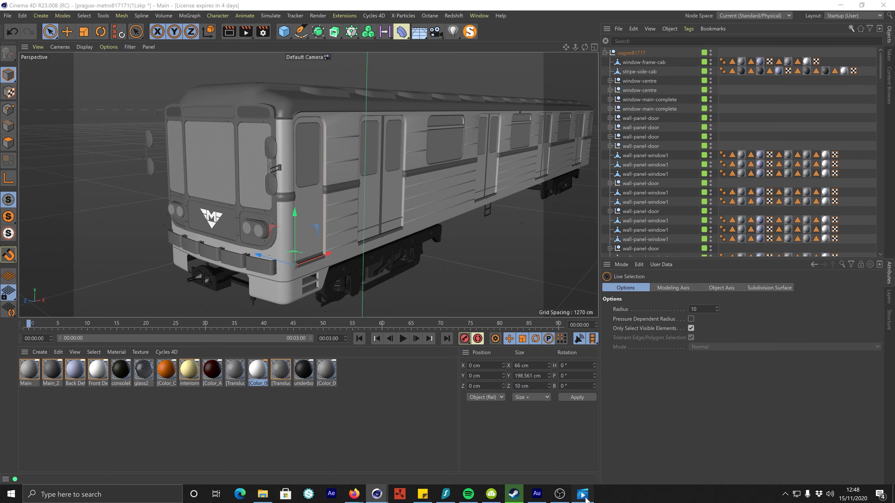
click(582, 494)
click(426, 424)
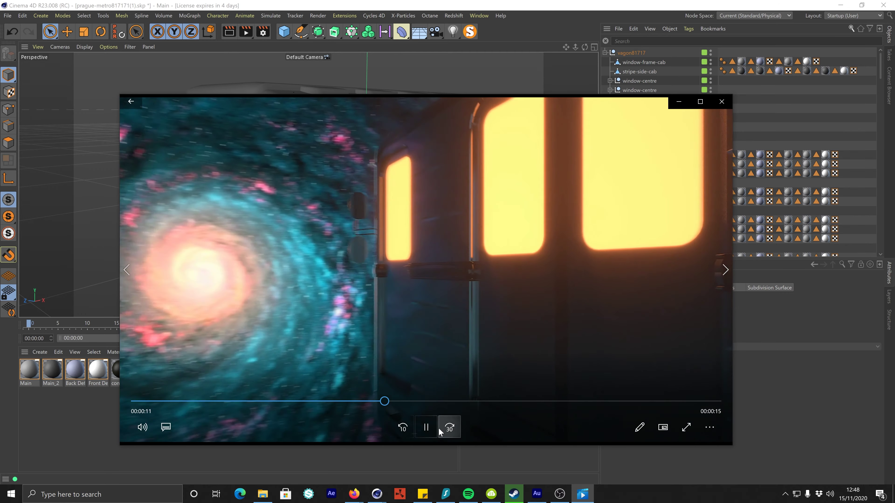
click(428, 428)
click(680, 102)
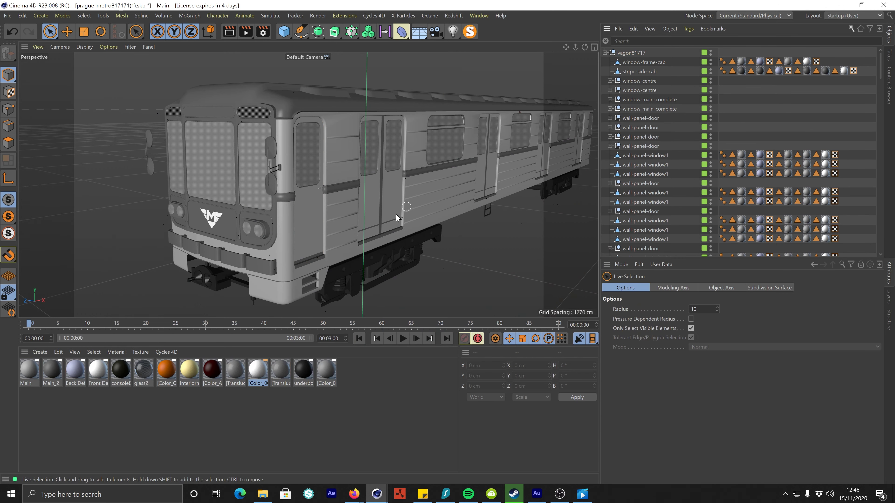
Edit the carriage windows' [Translucent_Glass_Gray] material, disabling its Transparency, Reflectance and Color channels.
scroll(386, 221, up, 5)
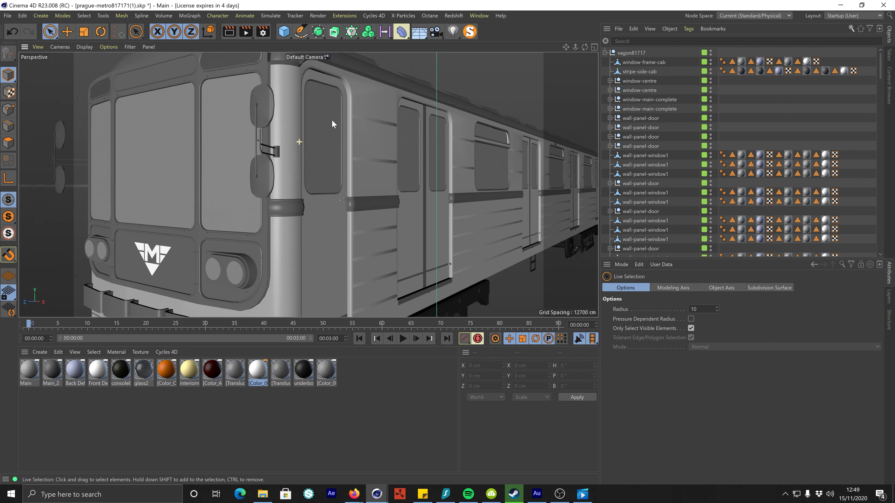
click(321, 129)
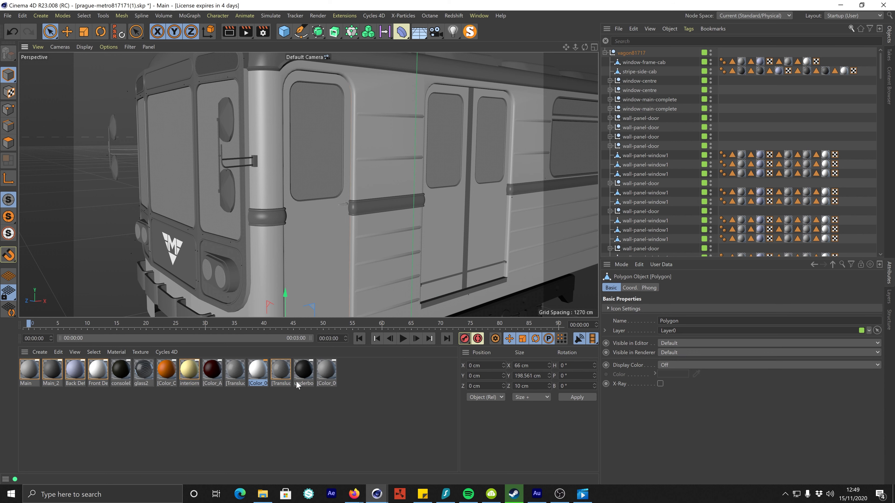
click(445, 131)
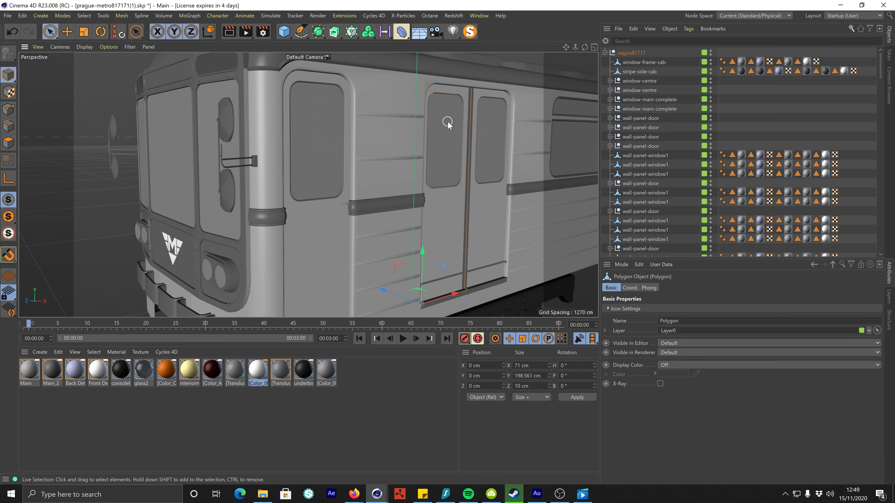
double_click(281, 370)
drag(256, 64, 627, 75)
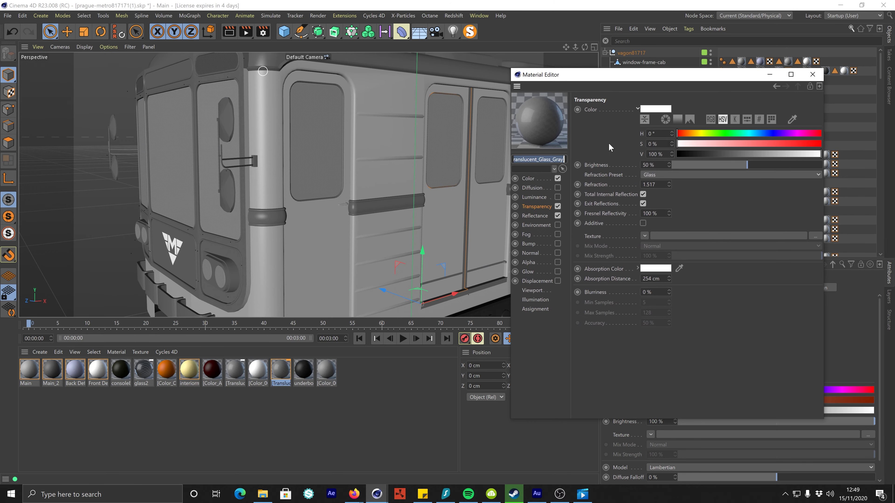
click(557, 206)
click(558, 216)
click(557, 178)
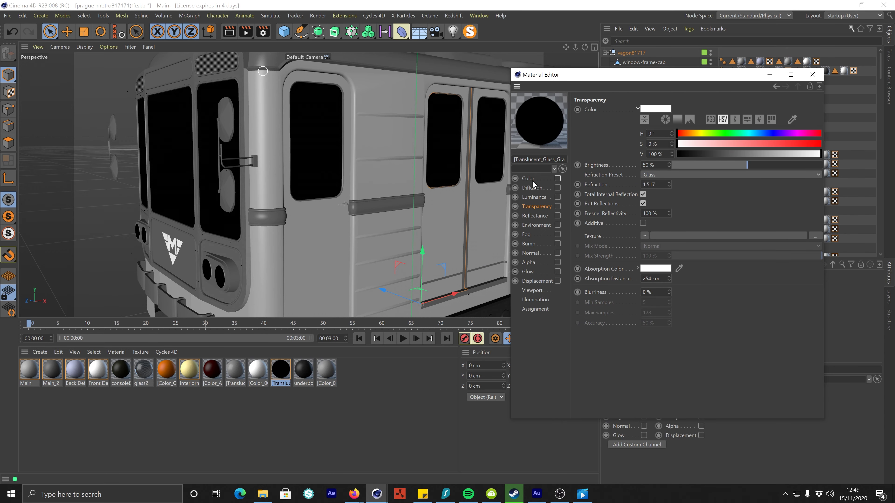
Enable the window material's Luminance channel with a warm colour of H 35°, S 35%, V 100%, and close the material editor.
click(536, 197)
click(558, 197)
drag(698, 134, 711, 148)
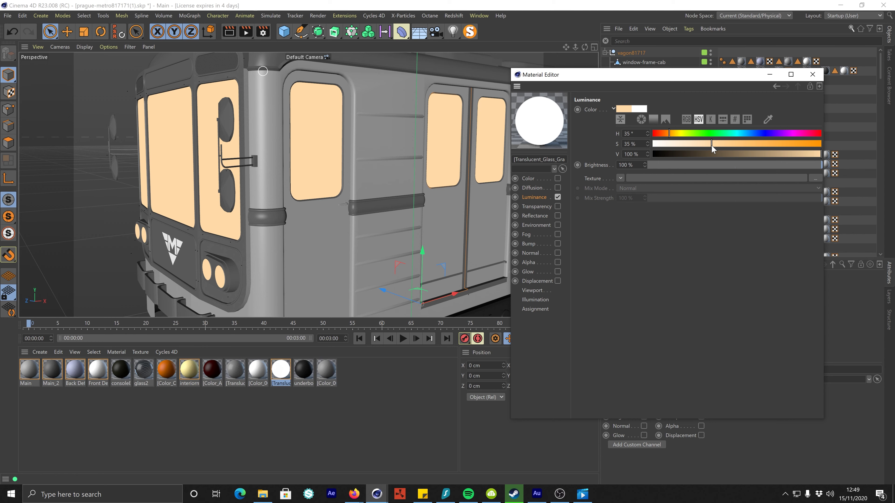
click(812, 74)
Rename the luminous [Translucent_Glass_Gray] material to Windows.
scroll(372, 206, down, 6)
mouse_move(436, 206)
alt+mouse_down()
mouse_move(394, 206)
mouse_move(424, 207)
alt+mouse_up()
alt+right_drag(229, 208, 408, 209)
alt+drag(408, 211, 365, 220)
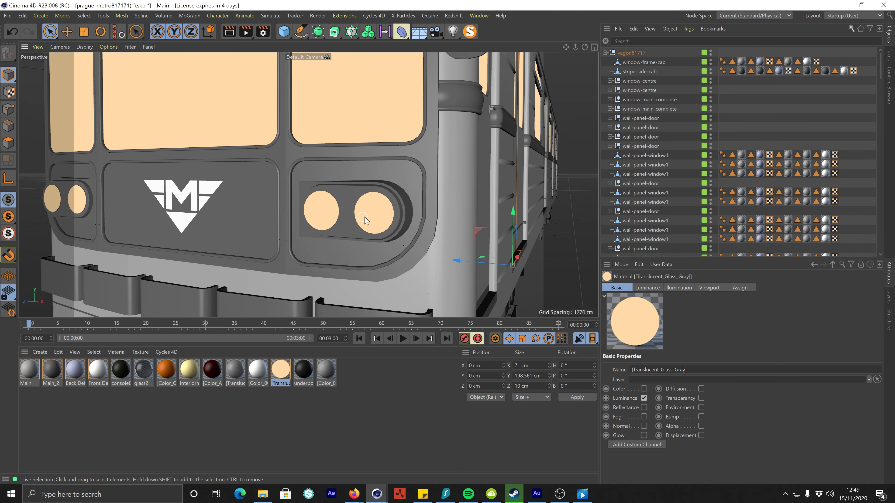
double_click(286, 376)
text(Windows)
key(Return)
click(442, 63)
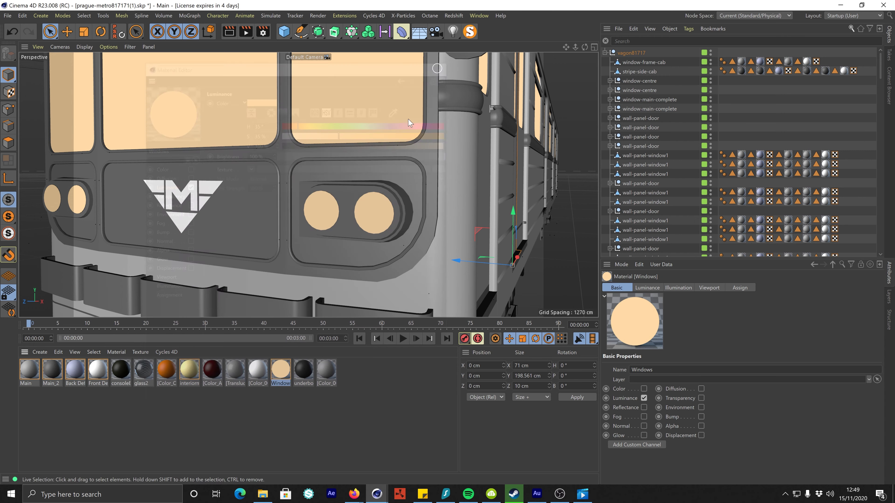
Duplicate the Windows material and name the copy lights.
mouse_move(287, 373)
mouse_down()
mouse_move(71, 372)
mouse_move(94, 372)
mouse_up()
double_click(96, 372)
text(ligh)
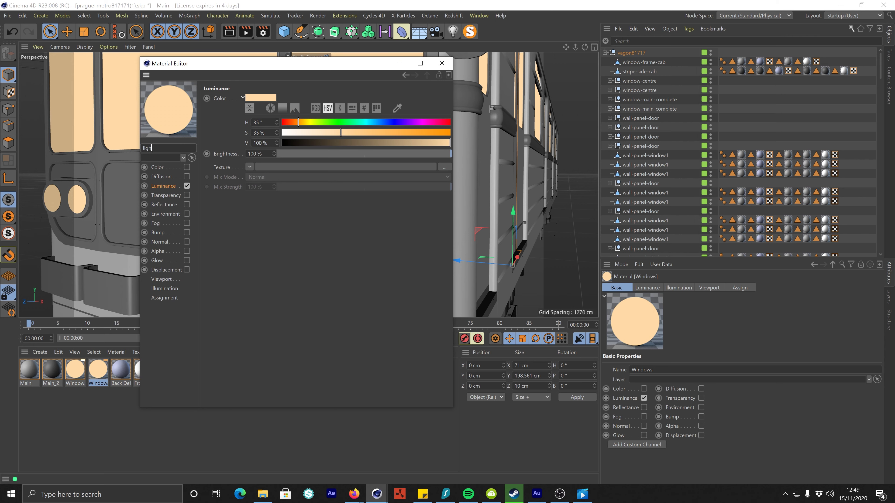
text(ts)
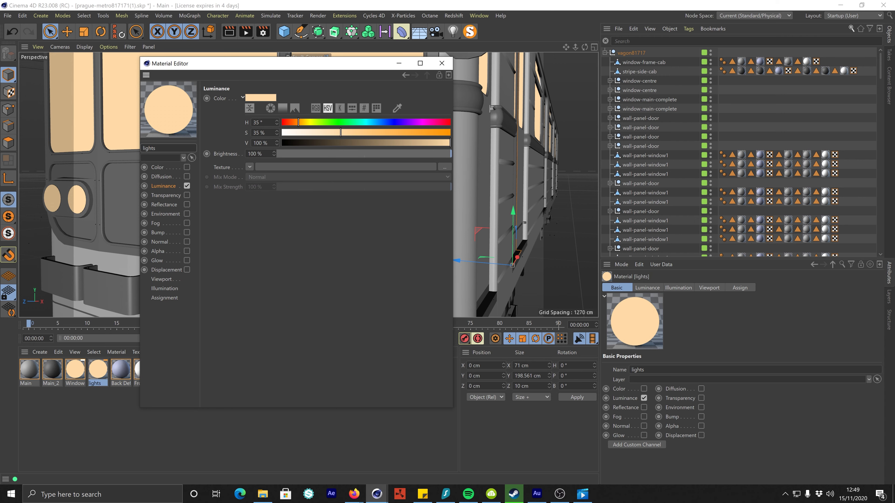
click(441, 63)
Try to apply the lights material directly to the outer headlight on the carriage front.
click(729, 83)
scroll(413, 190, up, 3)
drag(102, 371, 409, 232)
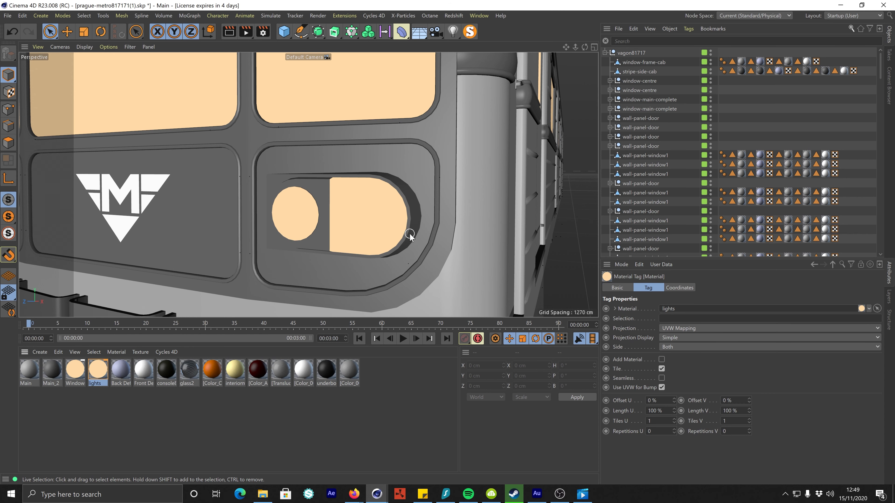
key(ctrl+z)
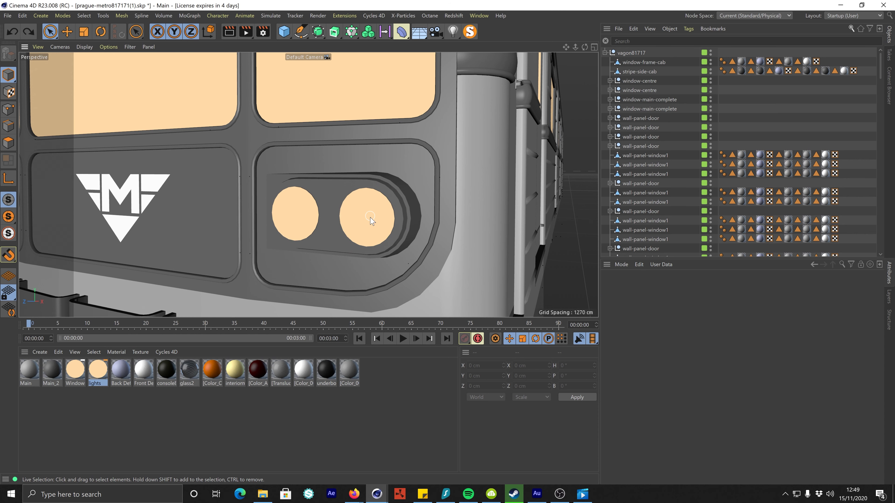
Find the headlight's parent group in the object list and isolate both face1 groups with Magic Solo.
alt+drag(387, 212, 352, 216)
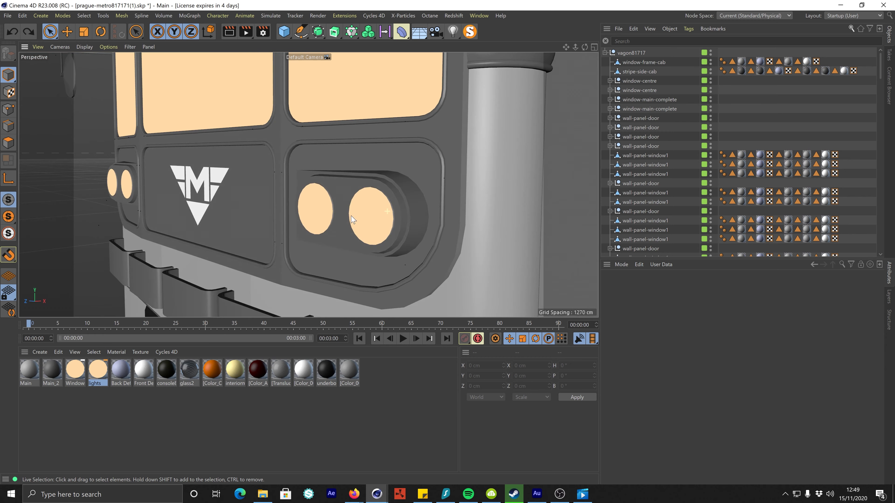
click(384, 218)
click(755, 107)
click(382, 218)
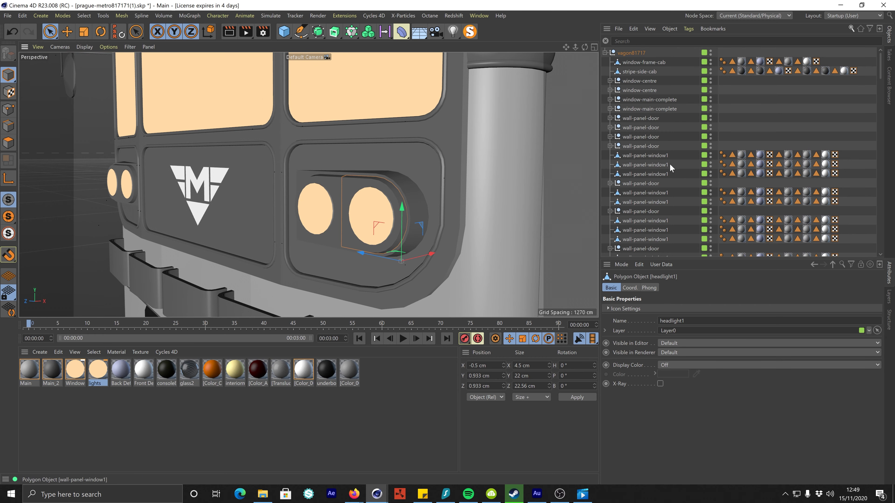
scroll(651, 155, down, 10)
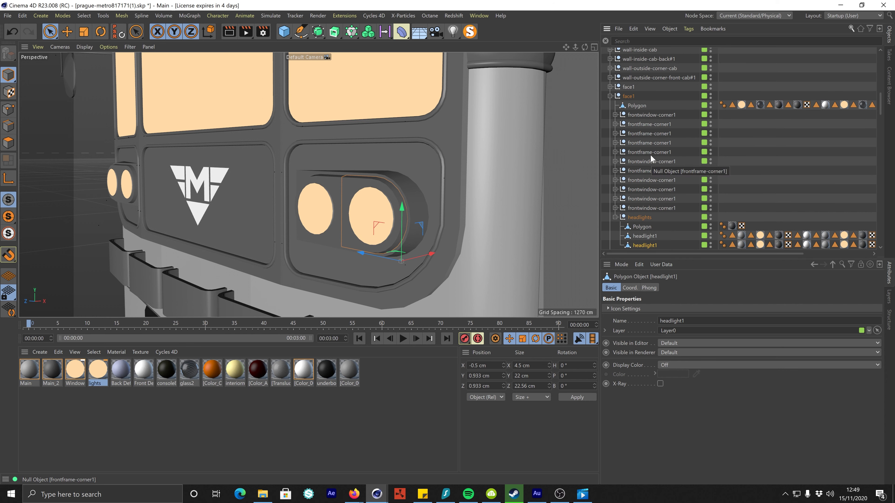
click(629, 96)
shift+click(629, 88)
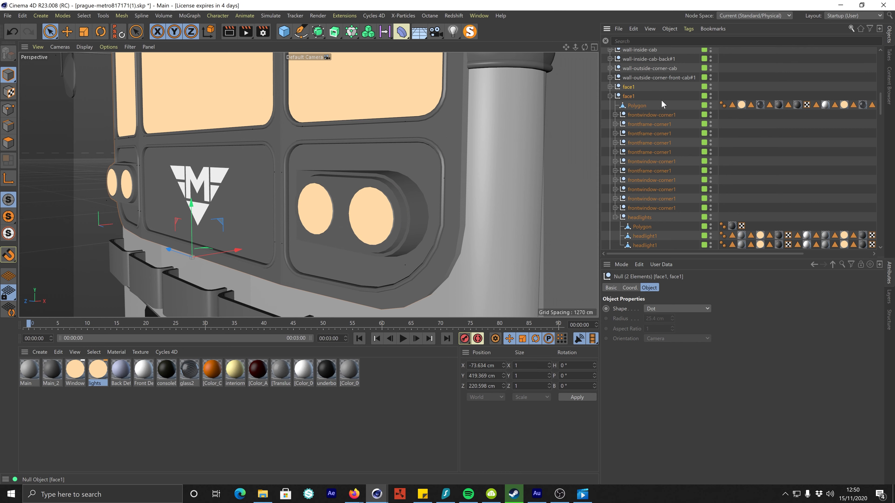
click(469, 31)
key(o)
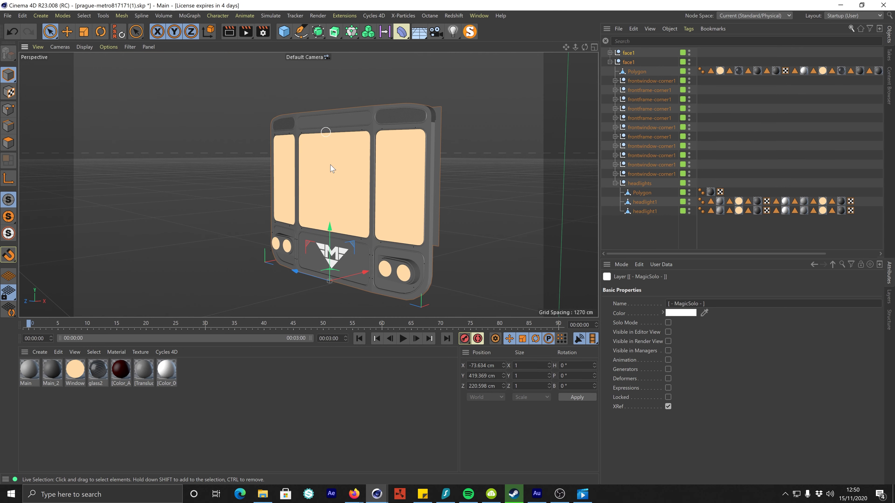
Select the four Windows material tags on both headlight1 objects in the second face1 group.
click(740, 95)
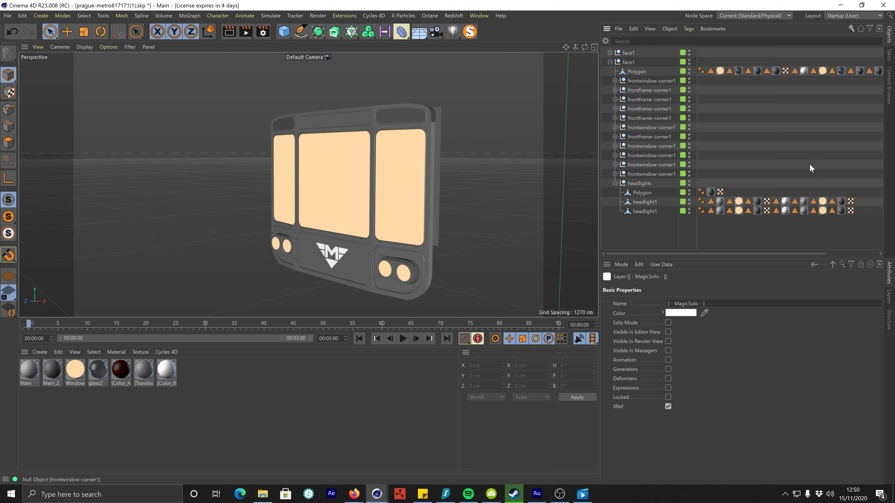
click(646, 185)
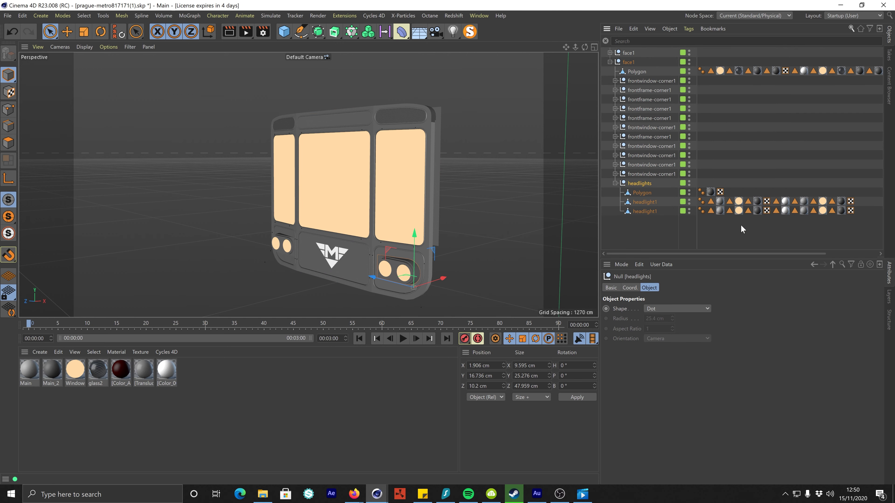
click(738, 201)
ctrl+click(739, 211)
ctrl+click(823, 201)
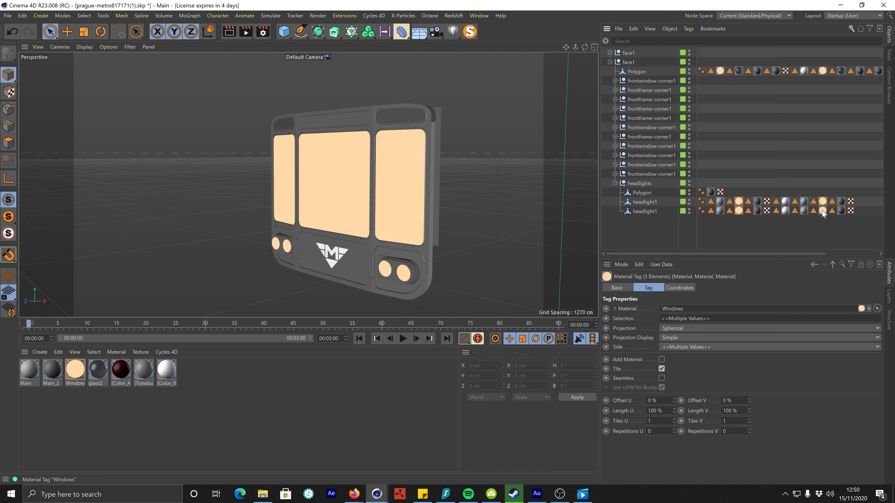
ctrl+click(823, 211)
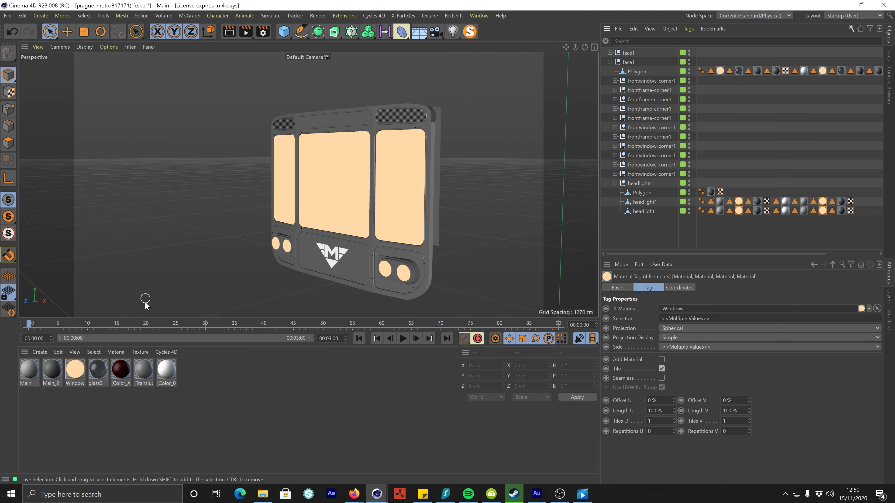
Duplicate the Windows material, name the copy light, and set its luminance color saturation to 10%.
ctrl+drag(73, 372, 96, 371)
double_click(100, 371)
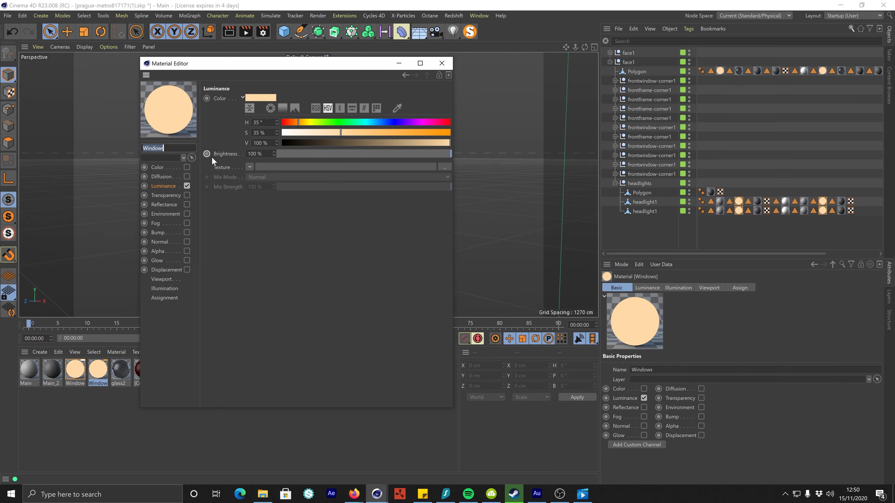
text(light)
key(Return)
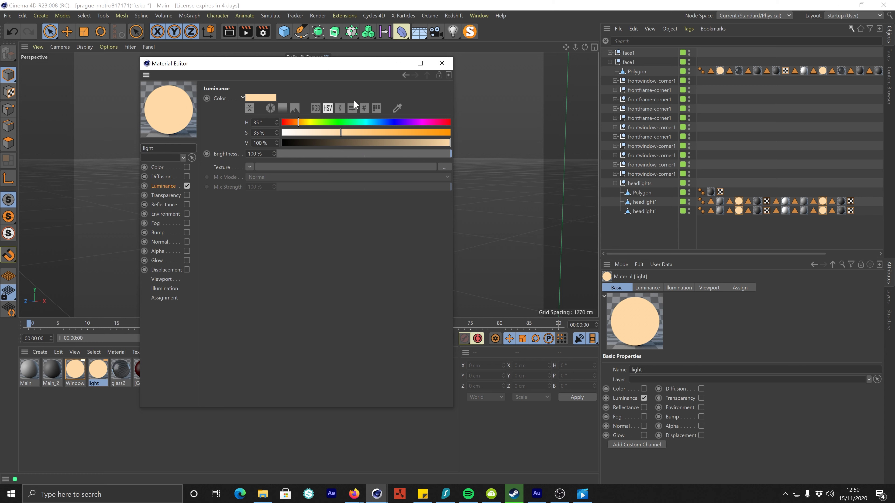
click(305, 132)
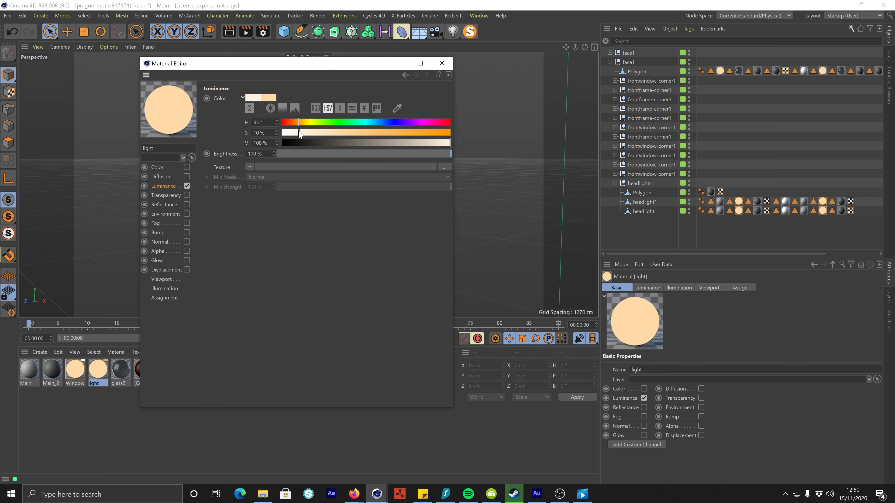
click(442, 63)
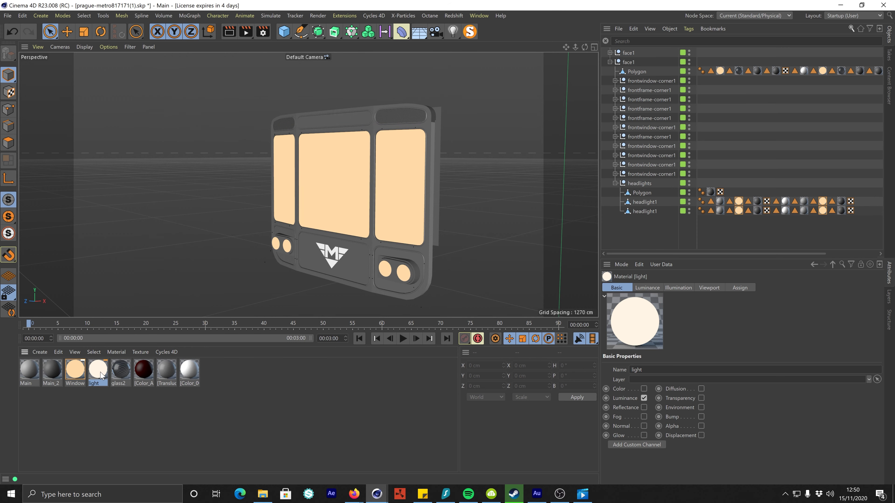
Replace Windows with the light material in the four headlight1 material tags of the second face1 group.
drag(737, 184, 739, 216)
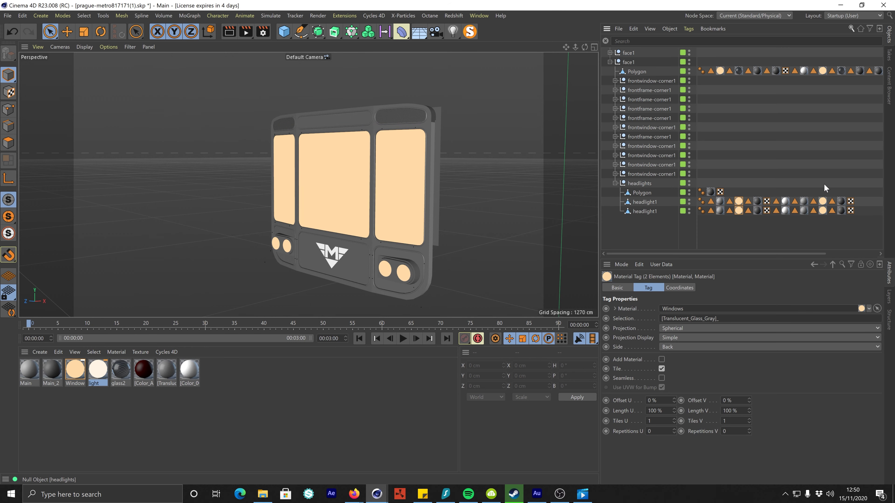
shift+drag(822, 217, 822, 217)
drag(474, 348, 682, 317)
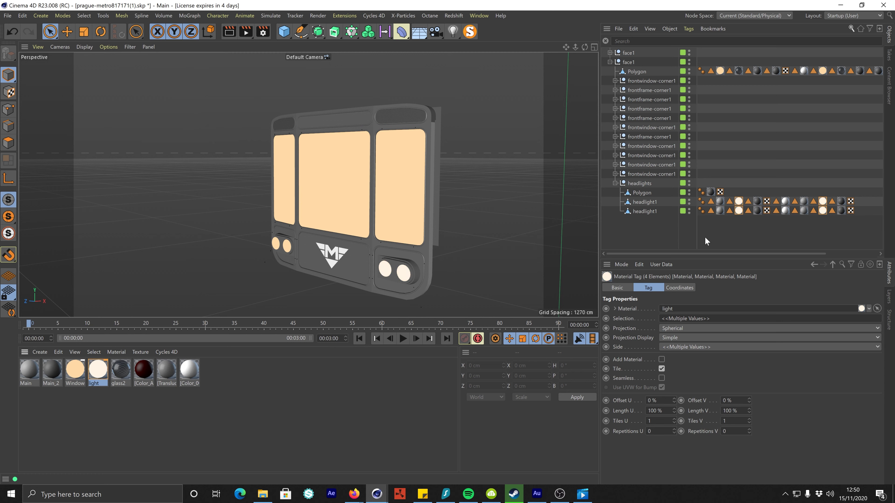
Expand the headlights in the first face1 group and replace Windows with light in their four headlight1 material tags.
click(609, 52)
click(623, 175)
click(614, 174)
click(801, 150)
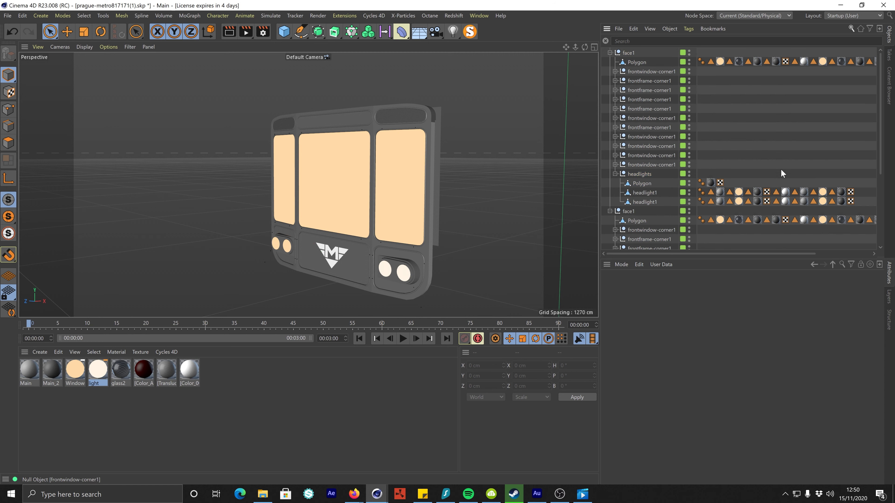
click(739, 192)
shift+click(739, 202)
shift+click(823, 193)
shift+click(822, 202)
drag(105, 379, 677, 308)
Select all tags using the front emblem's white [Color_000] material, replace their material, and show the whole carriage again.
click(312, 279)
scroll(313, 279, up, 8)
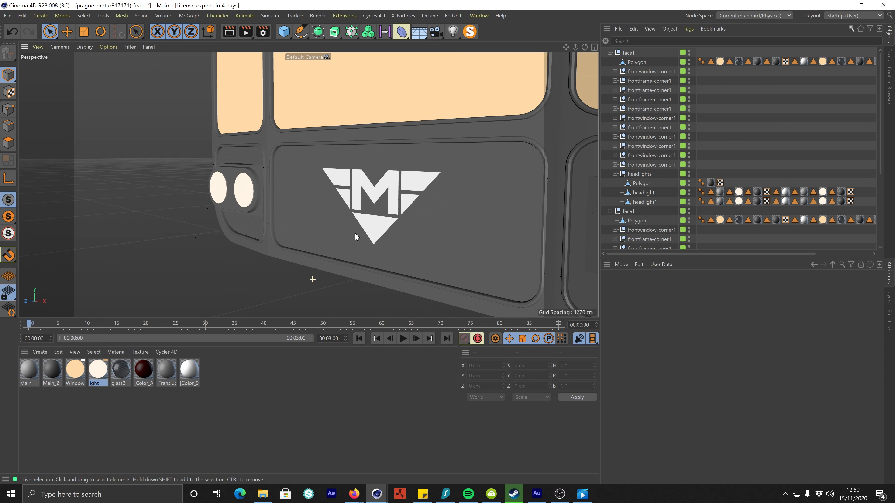
click(420, 184)
scroll(419, 184, up, 3)
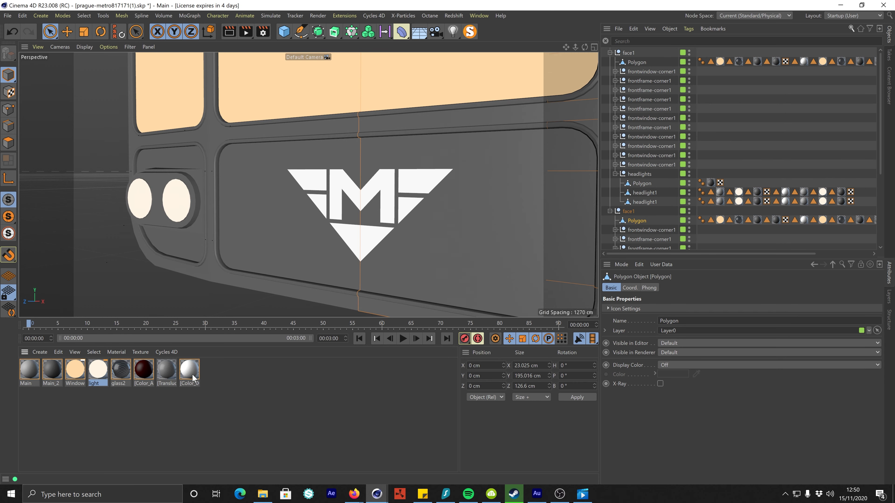
right_click(193, 379)
click(261, 330)
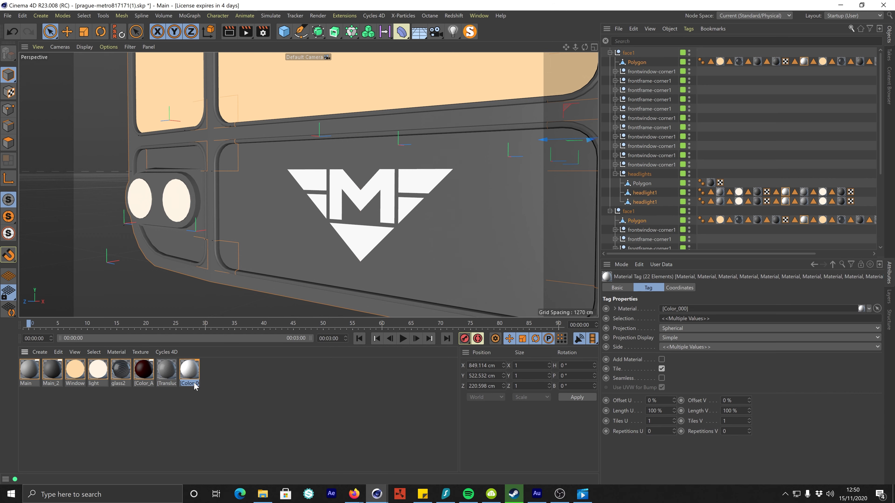
drag(496, 323, 688, 312)
click(719, 135)
scroll(372, 194, down, 5)
alt+middle_drag(372, 195, 290, 271)
alt+drag(304, 253, 307, 235)
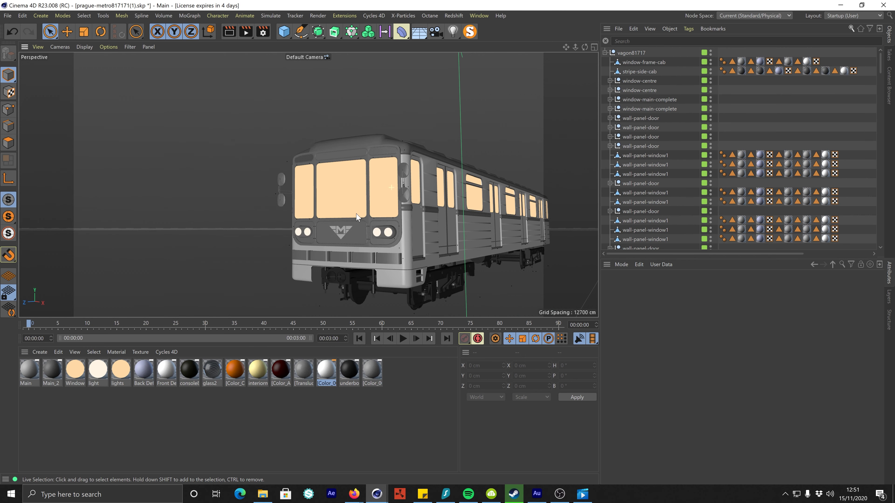
alt+middle_drag(390, 236, 374, 199)
alt+drag(374, 200, 363, 222)
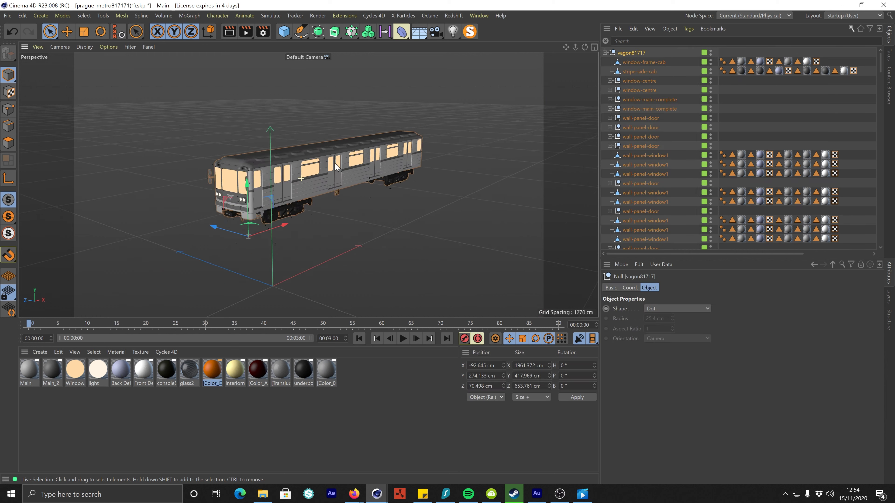
Set the X, Y and Z position of the vagon81717 group to 0 cm.
alt+drag(352, 160, 295, 128)
click(826, 128)
click(638, 55)
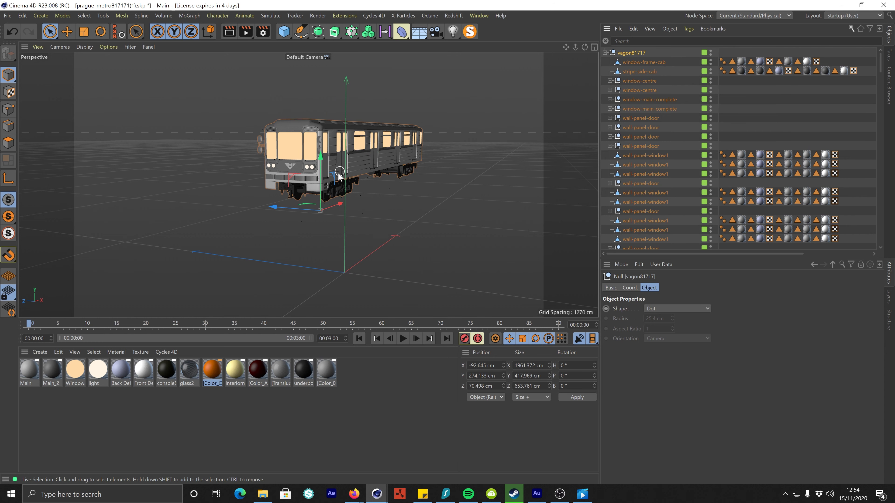
double_click(482, 366)
text(=0)
key(Return)
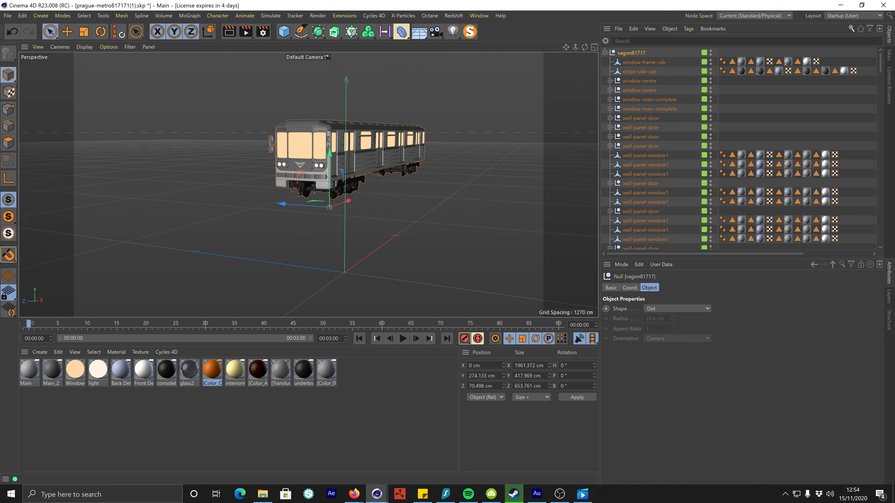
text(0)
key(Tab)
key(BackSpace)
text(0)
key(Return)
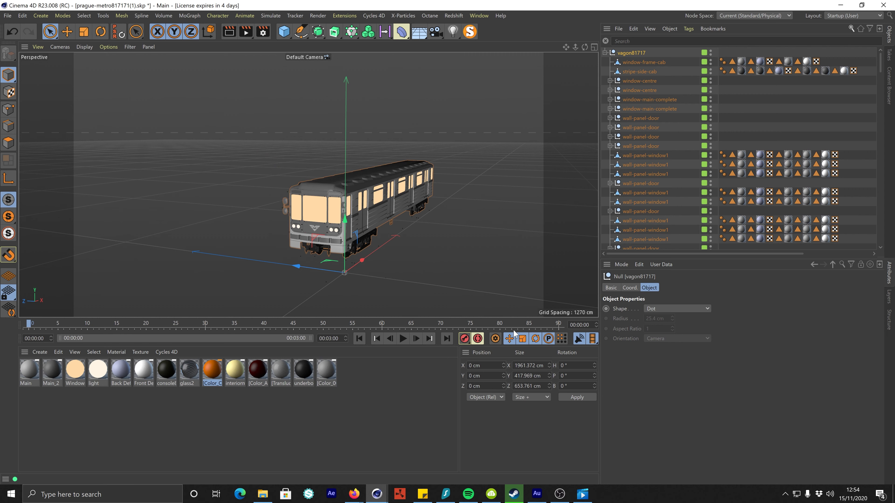
click(753, 109)
mouse_move(323, 225)
alt+mouse_down()
mouse_move(352, 218)
mouse_move(311, 221)
alt+mouse_up()
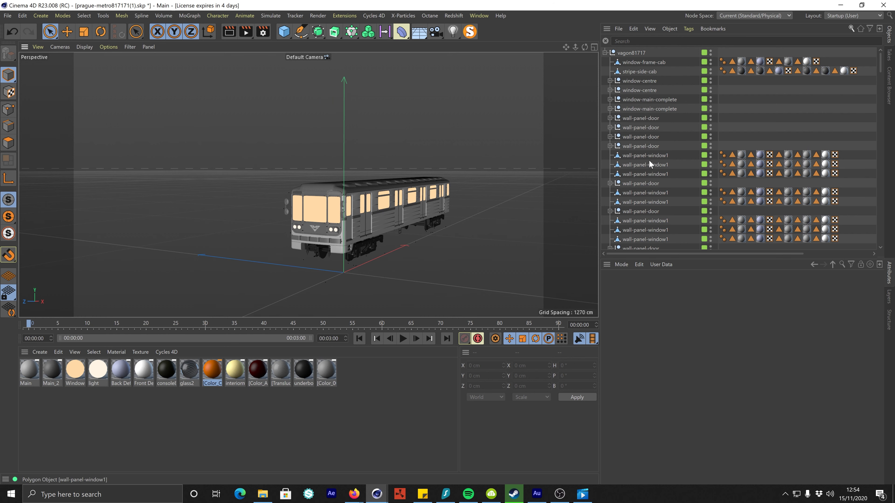
Center the vagon81717 group's axis on all points with Axis Center, with Include Children and Use All Objects enabled.
click(632, 54)
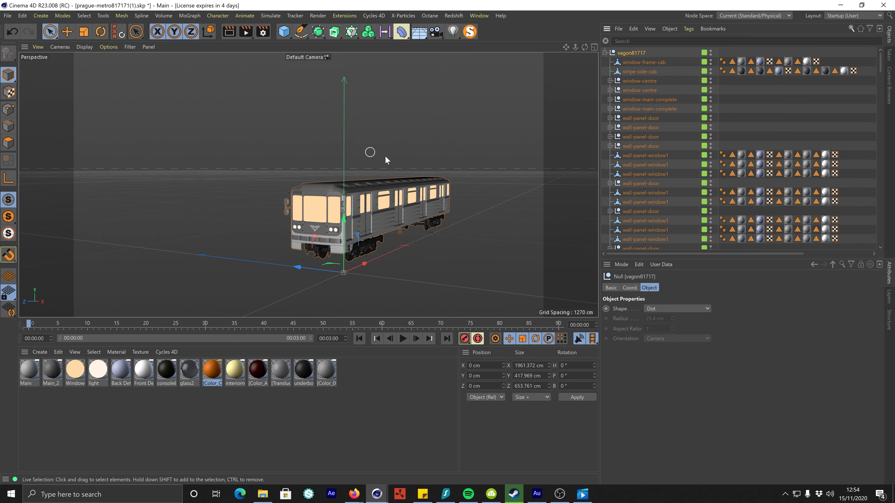
click(121, 16)
mouse_move(124, 217)
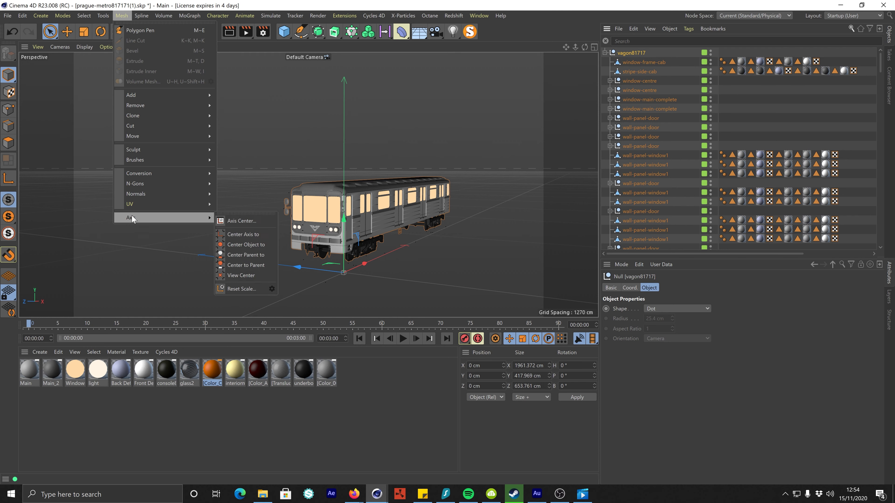
click(258, 221)
drag(303, 216, 131, 160)
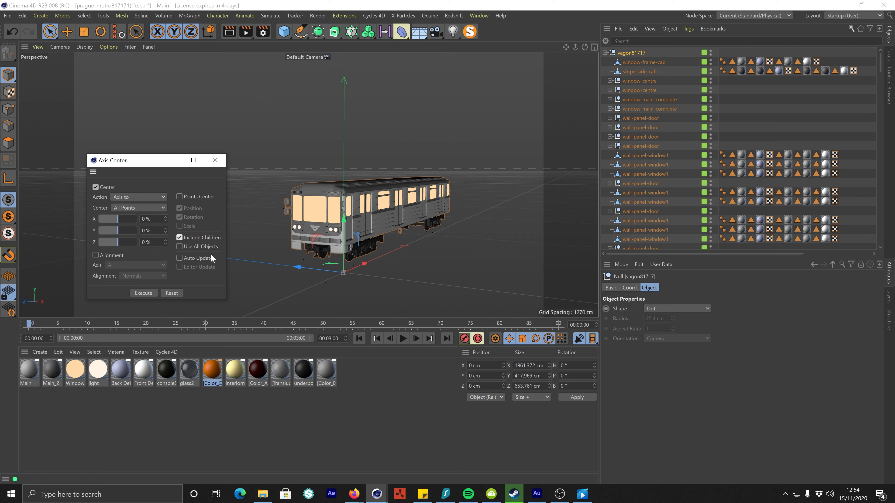
click(198, 249)
click(153, 294)
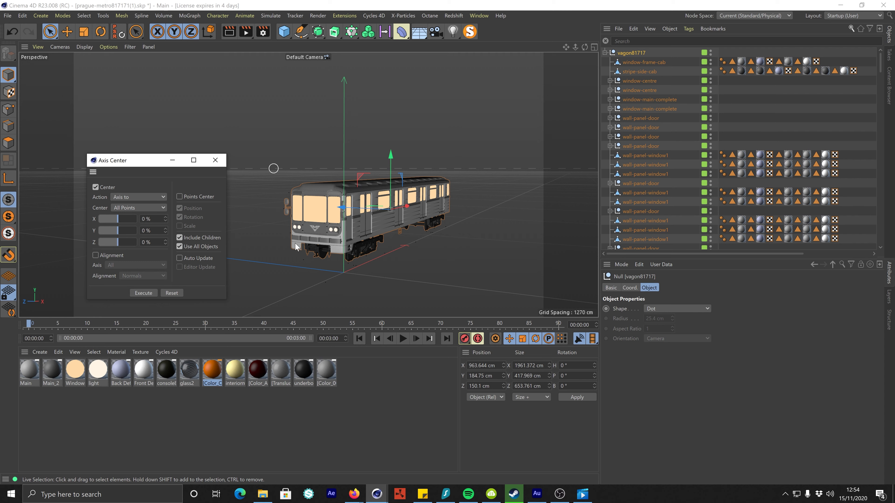
Move the recentered vagon81717 group to the world origin by setting X, Y and Z to 0 cm.
alt+middle_drag(397, 310, 458, 247)
double_click(482, 365)
text(0)
key(Return)
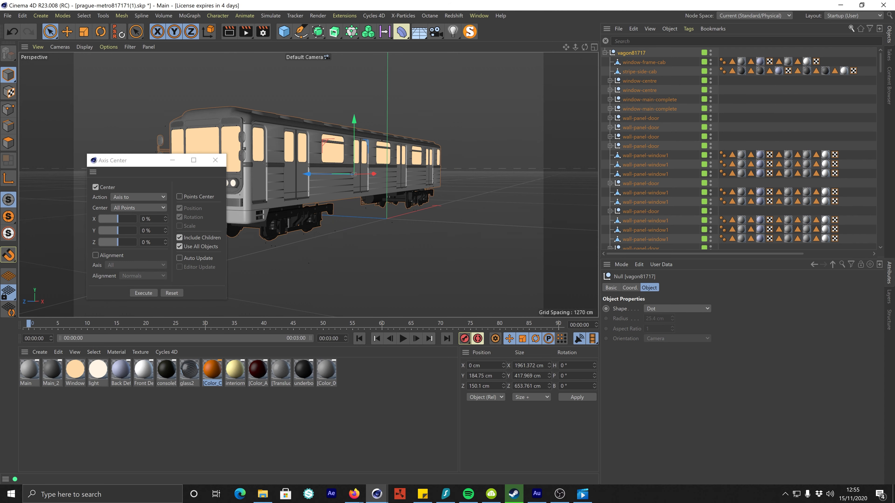
text(0)
key(Tab)
text(0)
key(Return)
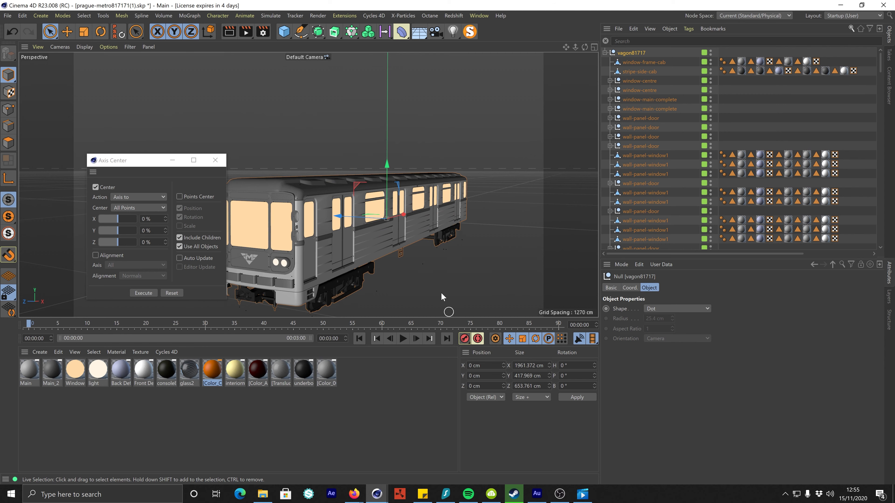
alt+drag(364, 240, 447, 213)
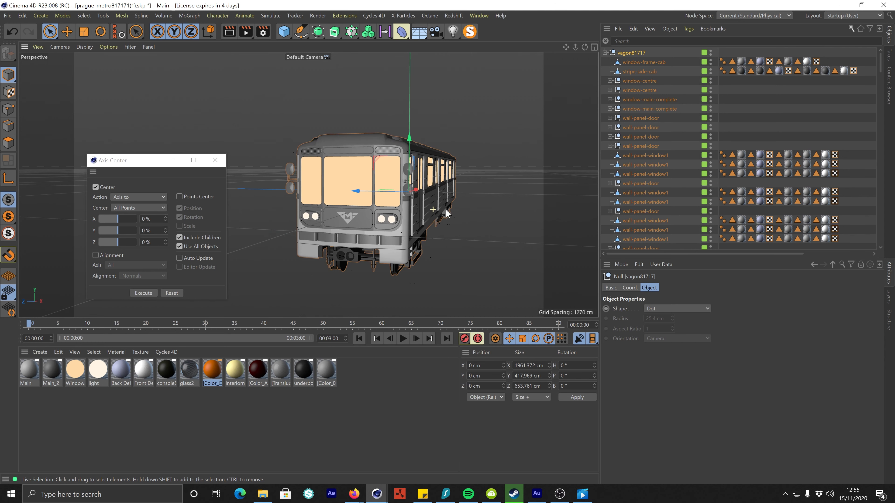
In the Right view, move only the vagon81717 axis down to the bottom of the wheels, at Y about -184.6 cm.
click(596, 47)
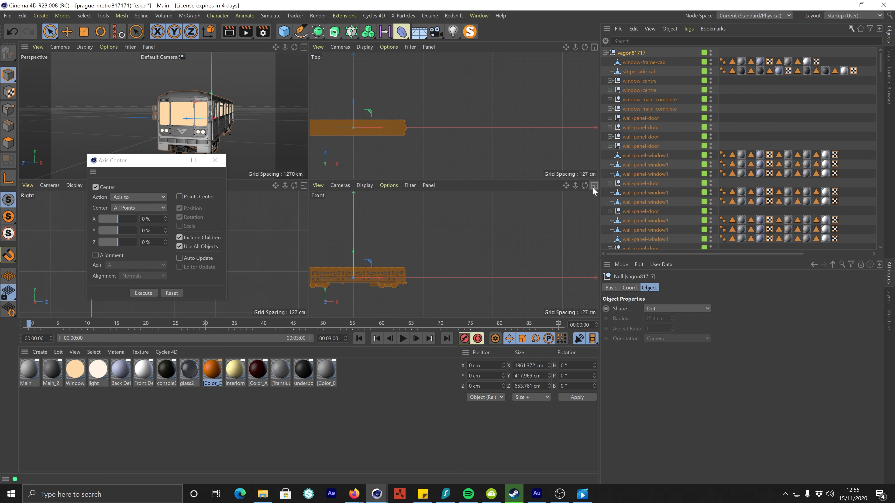
click(303, 185)
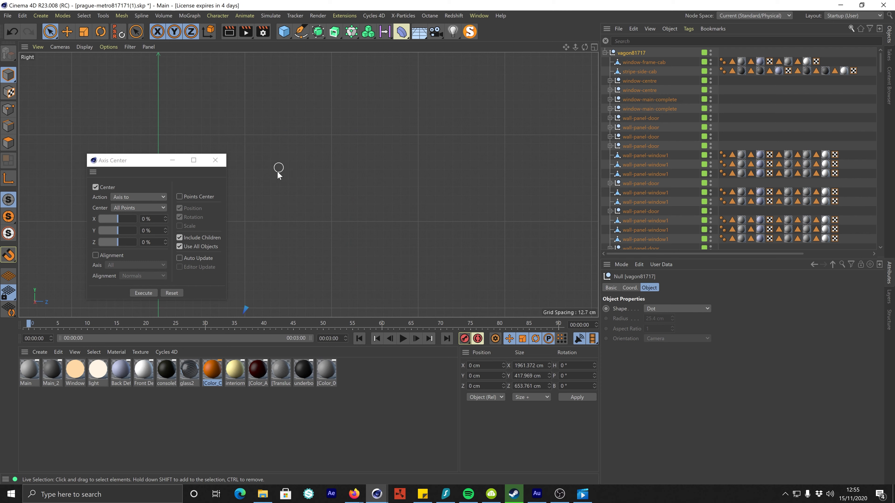
alt+middle_drag(350, 249, 340, 94)
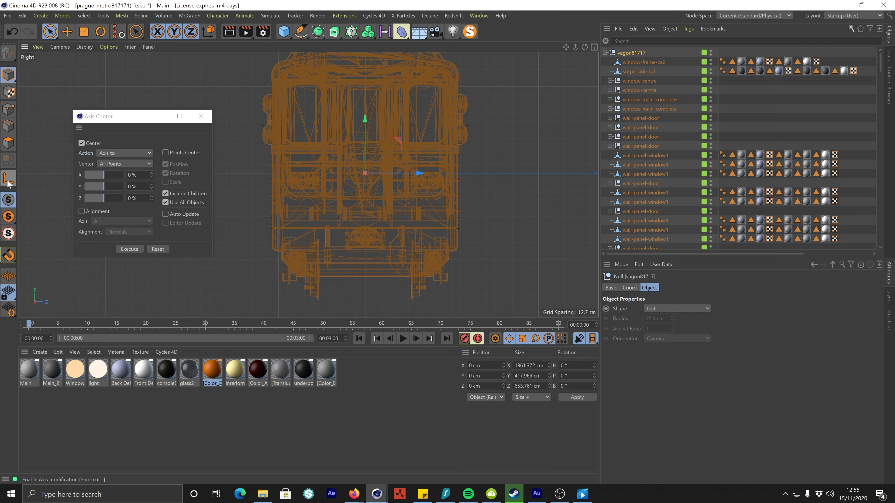
alt+middle_drag(363, 151, 360, 122)
drag(360, 119, 361, 264)
scroll(380, 267, up, 5)
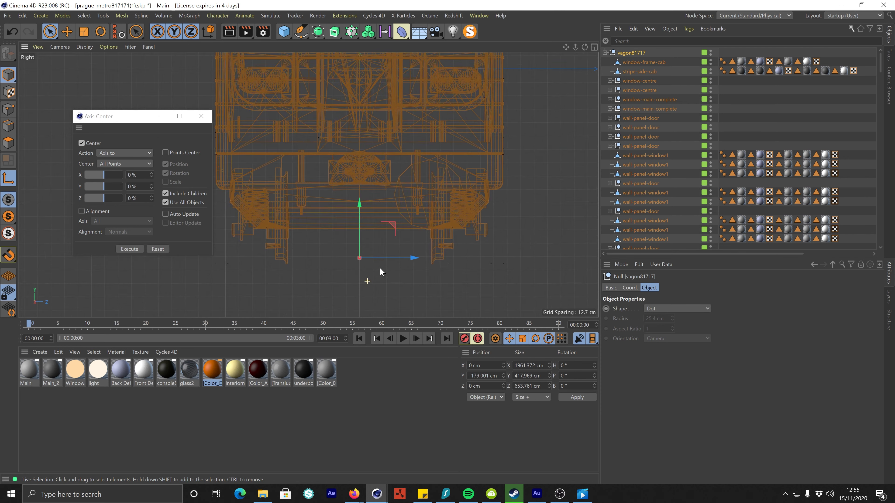
drag(357, 216, 358, 229)
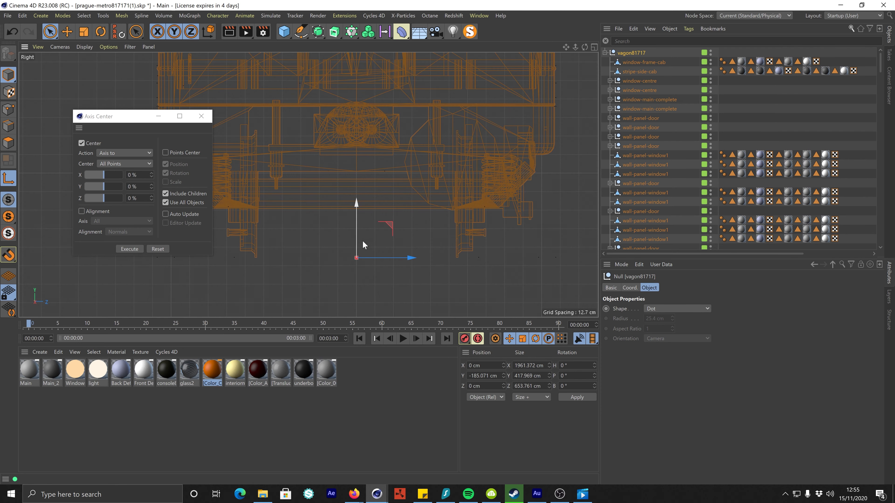
scroll(384, 257, up, 5)
alt+middle_drag(494, 265, 406, 274)
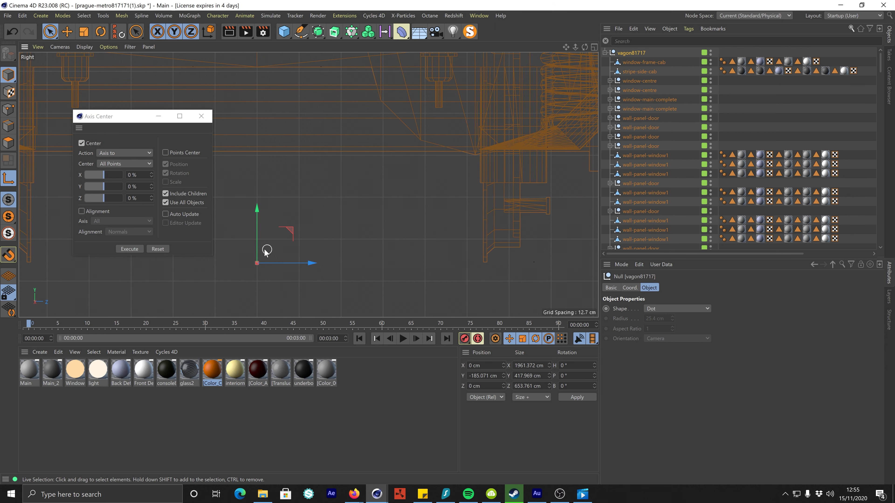
drag(257, 254, 257, 252)
scroll(288, 240, down, 5)
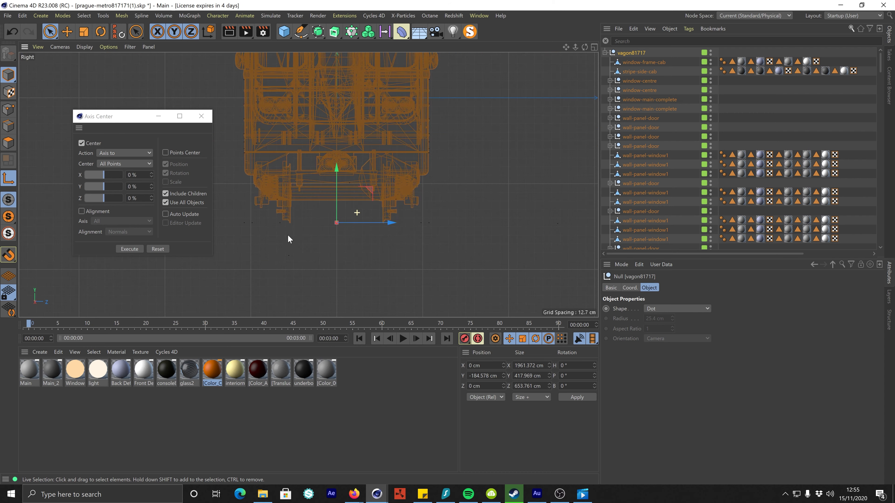
scroll(349, 250, up, 2)
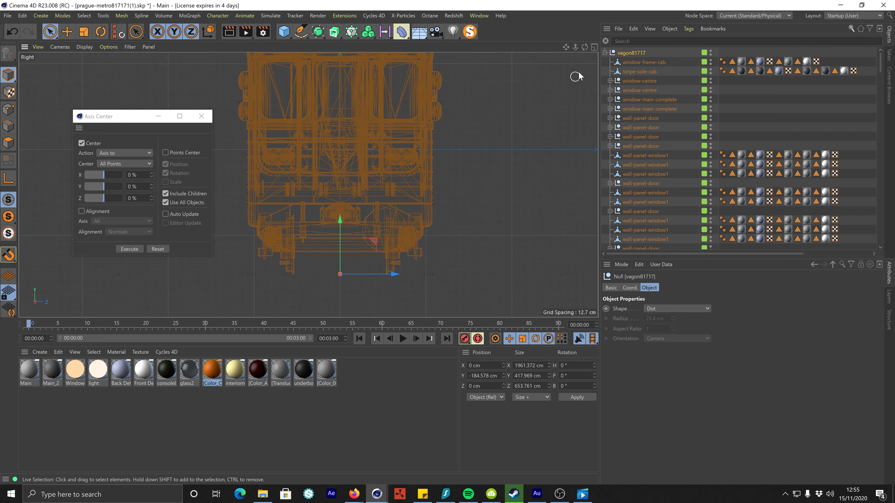
Return to the Perspective view, set the vagon81717 group's Y position to 0 cm, and deselect the group.
click(594, 47)
click(302, 47)
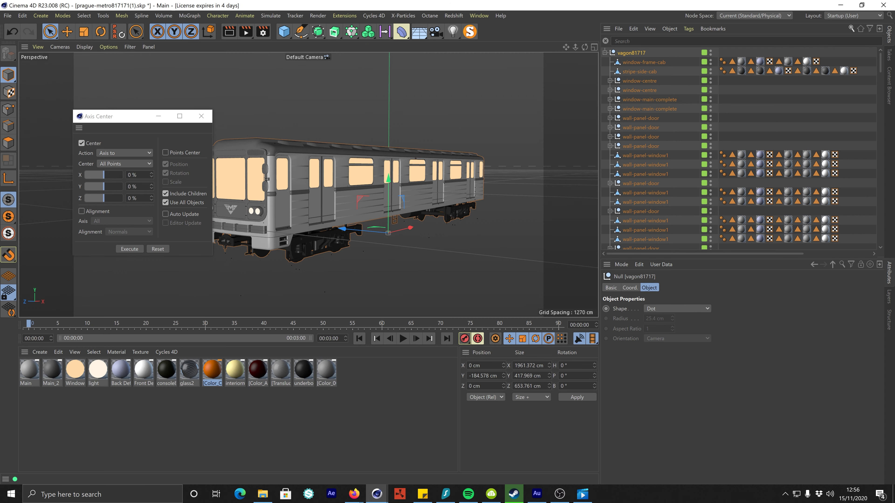
double_click(488, 376)
text(0)
key(Return)
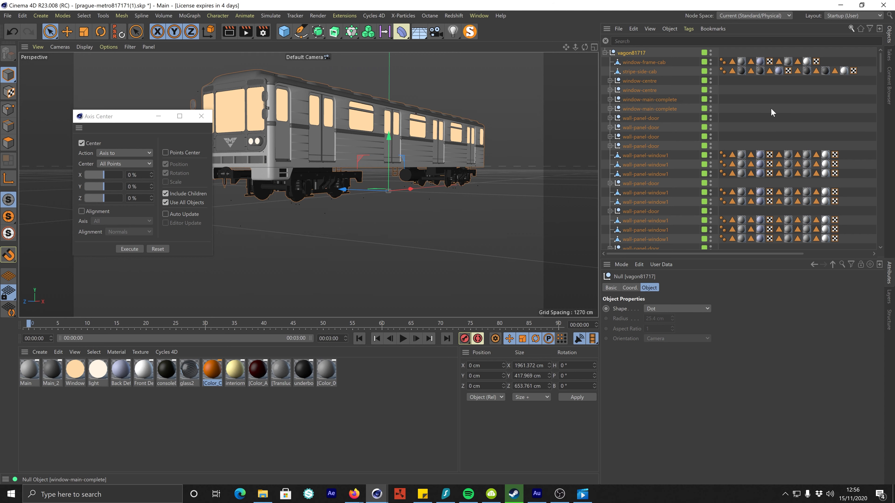
click(828, 111)
alt+middle_drag(357, 185, 365, 186)
alt+drag(364, 186, 458, 218)
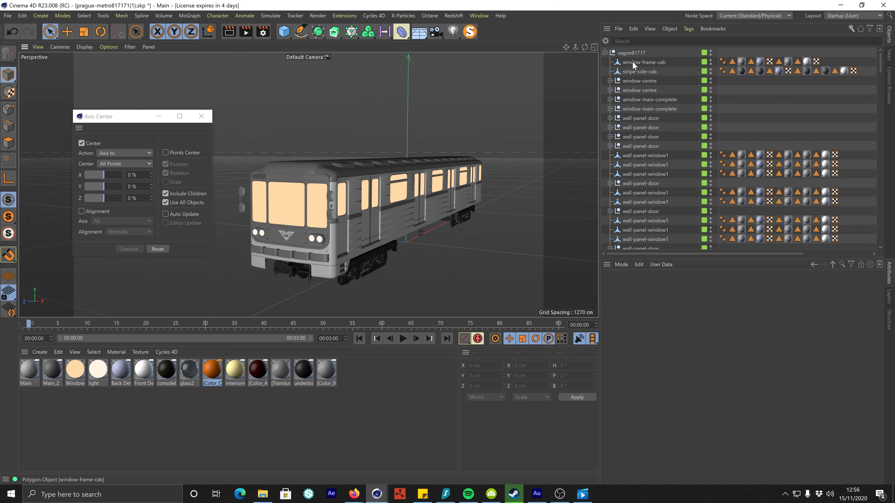
Rename the vagon81717 group as Train.
double_click(632, 52)
text(t)
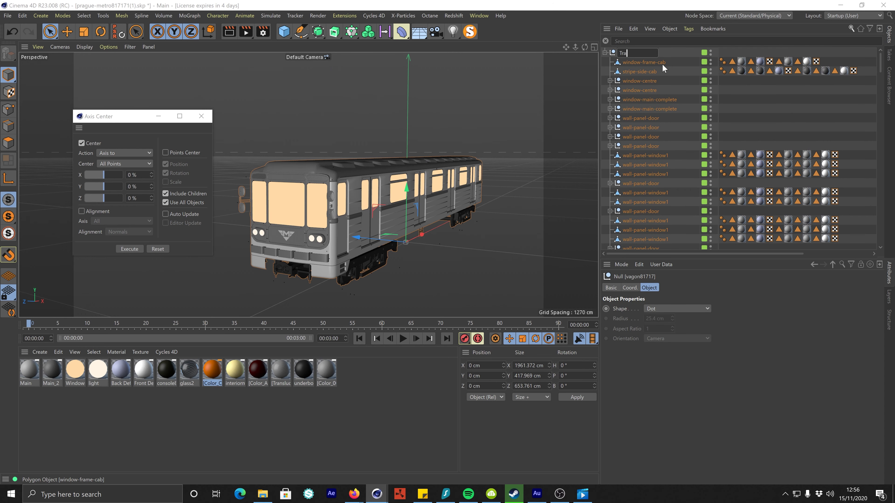
key(Return)
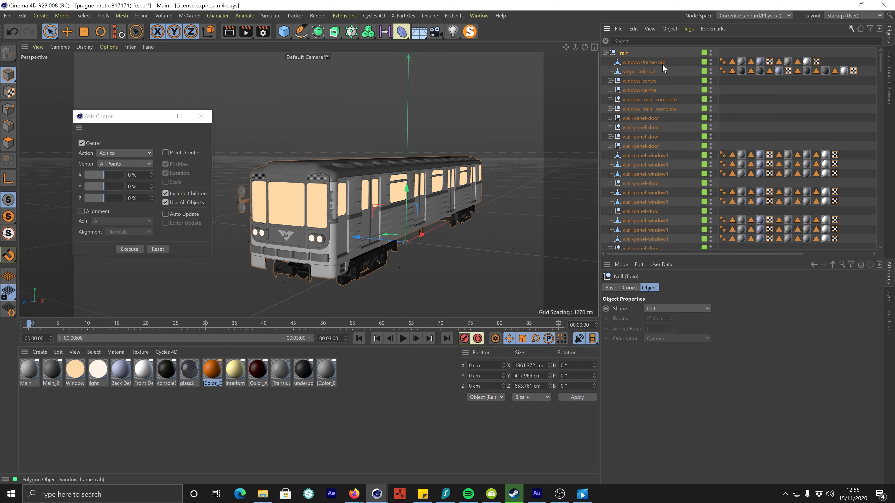
Rename Layer0 as Train and assign all the scene's materials to that layer.
click(890, 297)
double_click(635, 284)
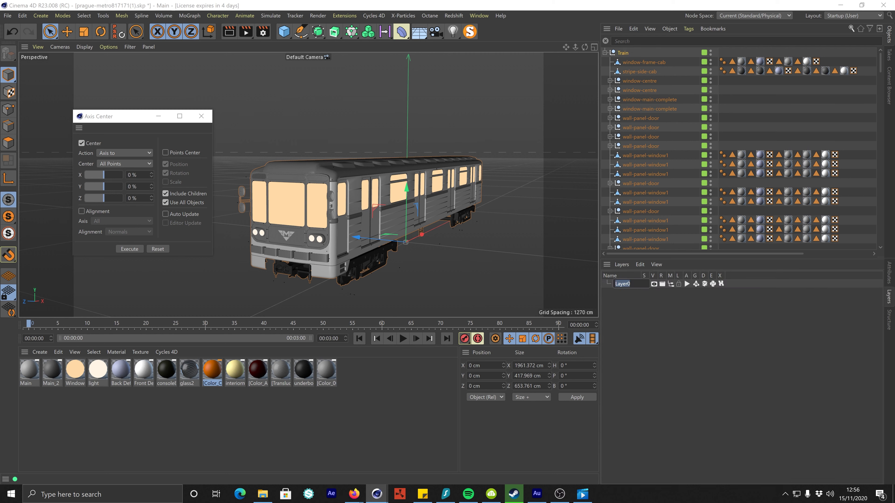
text(Train)
key(Return)
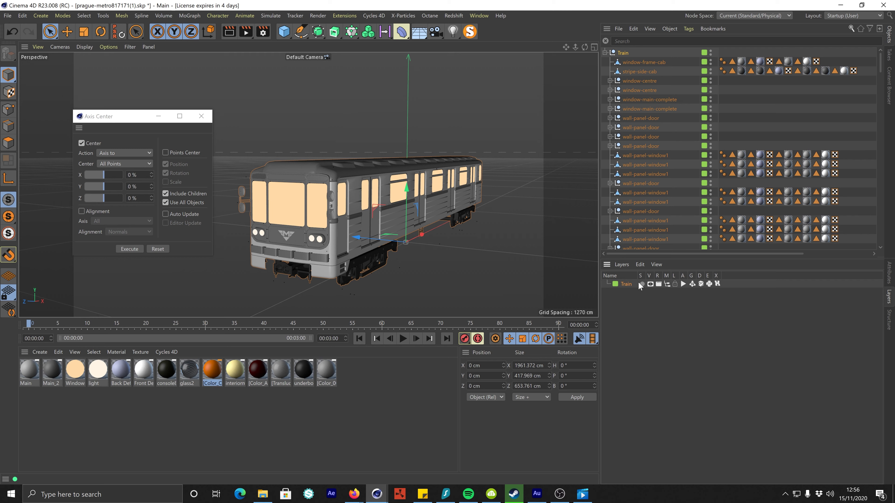
drag(355, 414, 22, 376)
drag(628, 296, 623, 285)
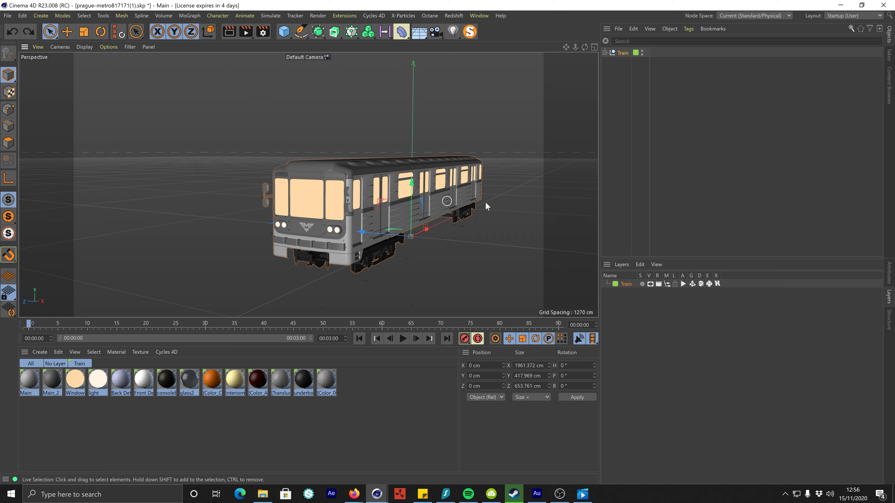
Try moving the Train group upward along its vertical axis, and undo the move.
click(616, 80)
click(623, 53)
drag(413, 206, 412, 177)
key(ctrl+z)
drag(409, 237, 419, 239)
Switch to the media player and view the reference render of the train in front of the spiral galaxy.
click(583, 493)
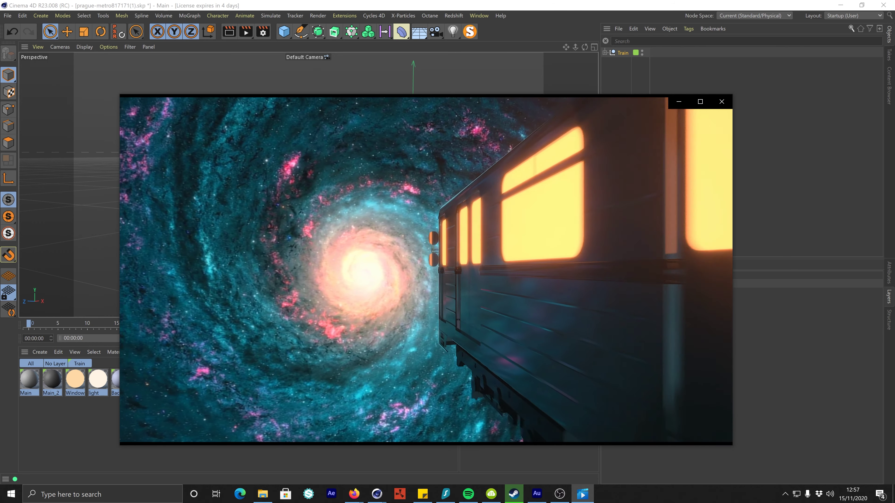
mouse_move(426, 424)
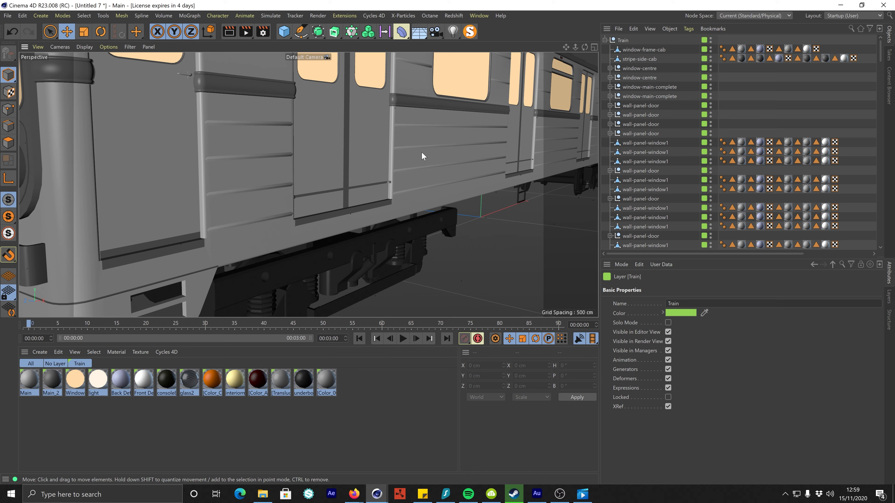
Examine the carriage's side near the cab, temporarily soloing the corner wall Polygon object to inspect its surface.
mouse_move(463, 141)
alt+mouse_down()
mouse_move(477, 132)
mouse_move(479, 155)
mouse_move(470, 132)
alt+mouse_up()
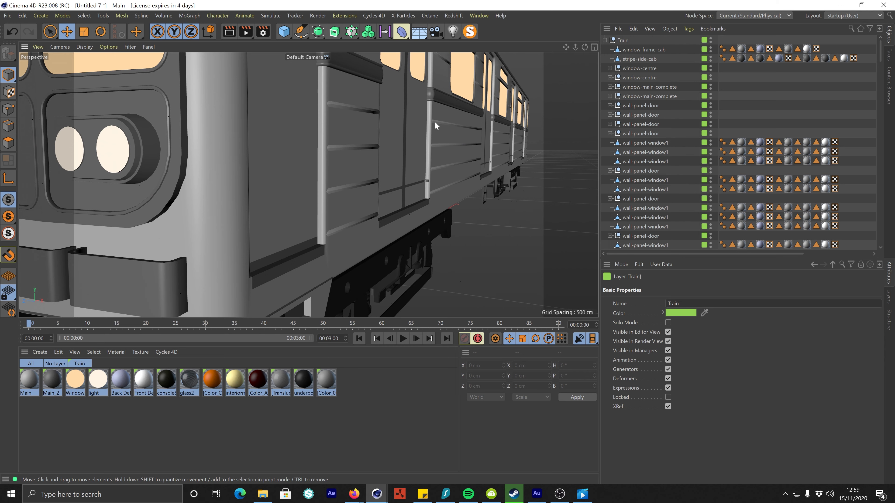
alt+middle_drag(435, 152, 436, 206)
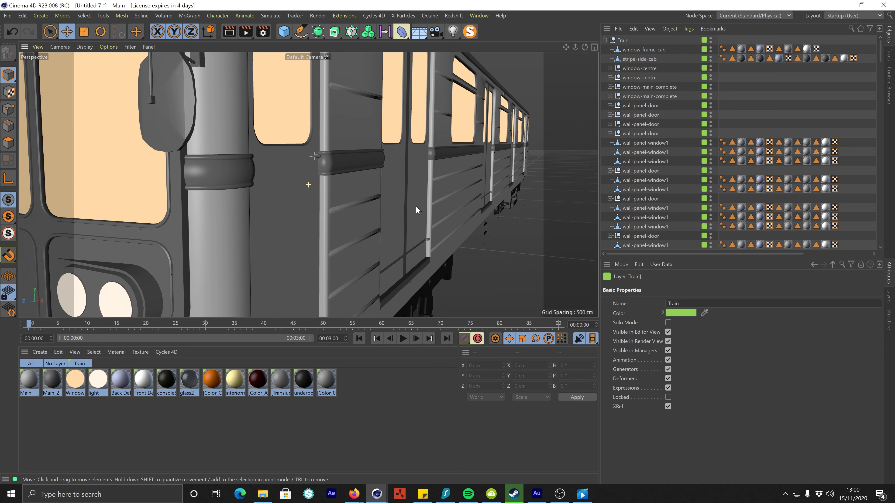
alt+drag(361, 218, 386, 205)
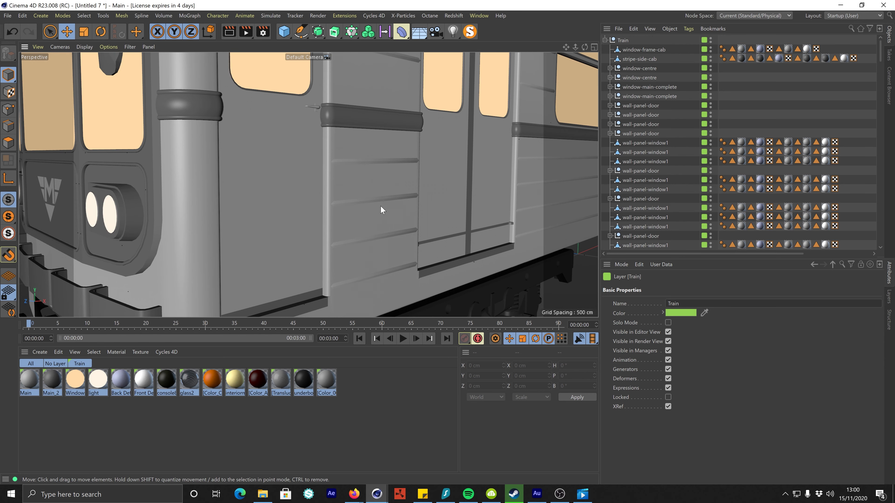
click(385, 174)
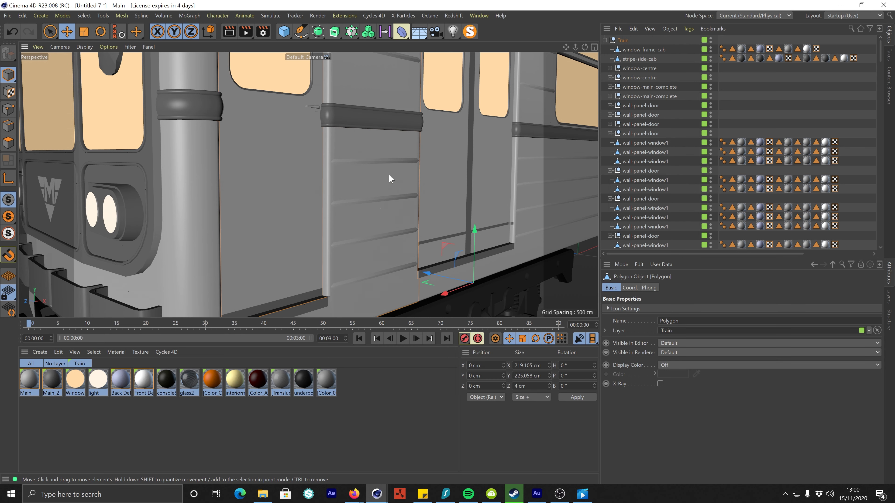
click(470, 31)
scroll(356, 152, down, 4)
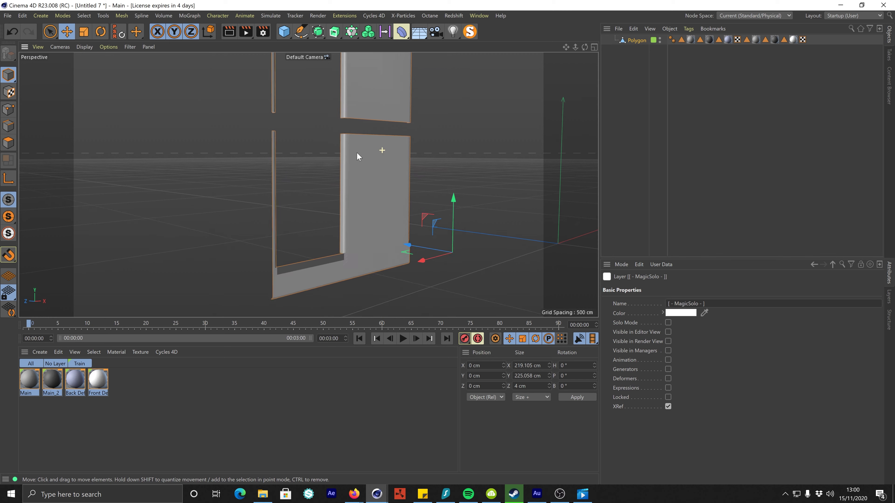
mouse_move(399, 158)
alt+mouse_down()
mouse_move(405, 162)
mouse_move(387, 156)
alt+mouse_up()
click(469, 32)
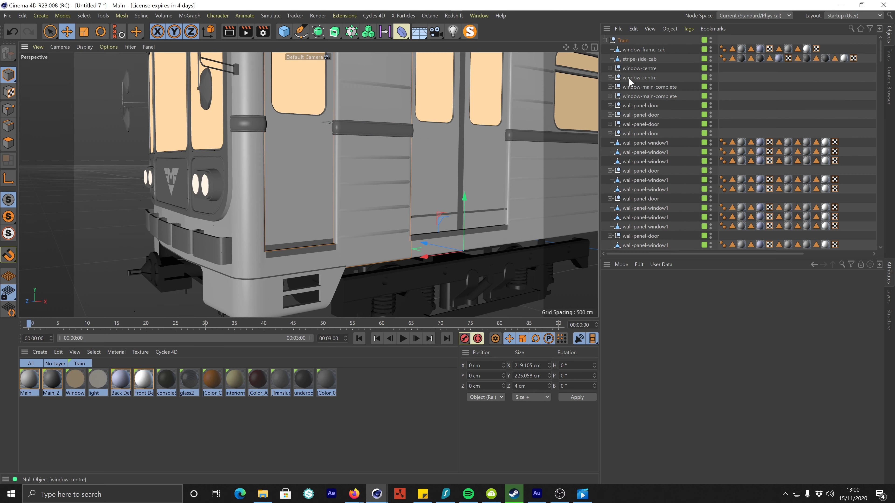
Solo the upper gofr-bottom-side-cab ridge on the carriage's side wall and inspect its shading.
scroll(354, 183, up, 2)
click(391, 154)
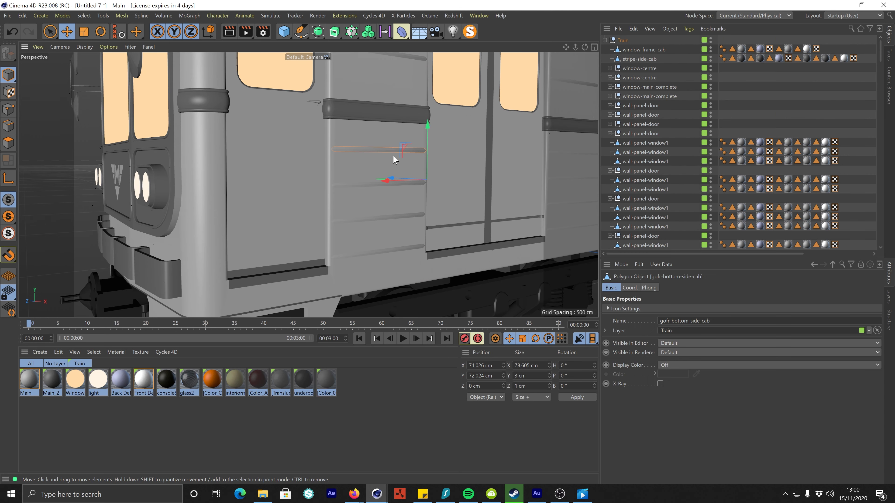
click(470, 31)
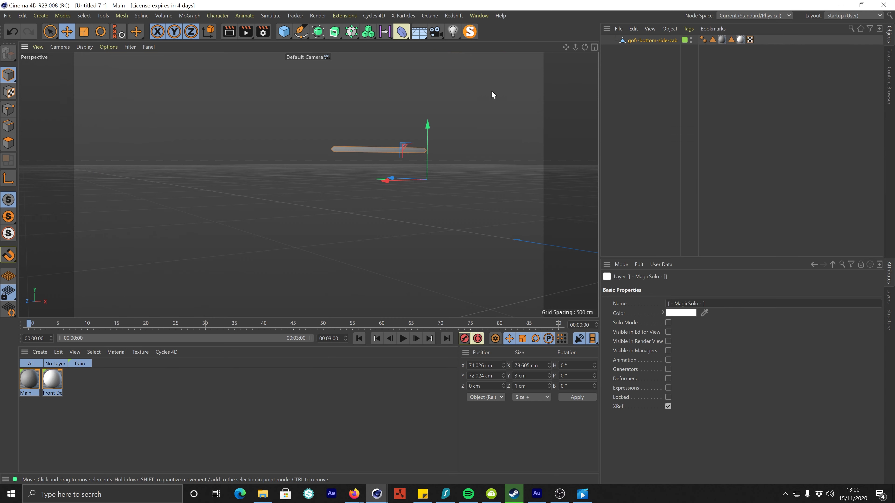
mouse_move(432, 147)
alt+mouse_down()
mouse_move(420, 149)
mouse_move(444, 153)
mouse_move(416, 148)
alt+mouse_up()
scroll(417, 147, up, 1)
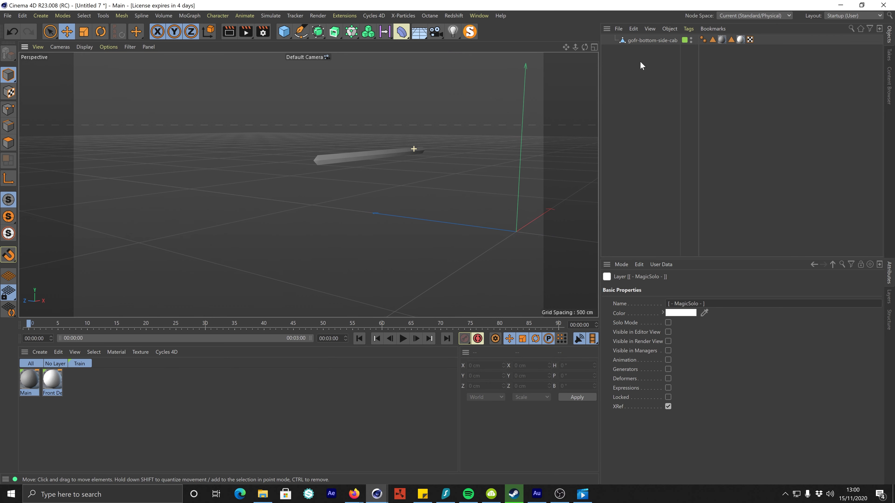
Set the soloed ridge's Phong Angle to 10° and bring the rest of the train back.
click(703, 40)
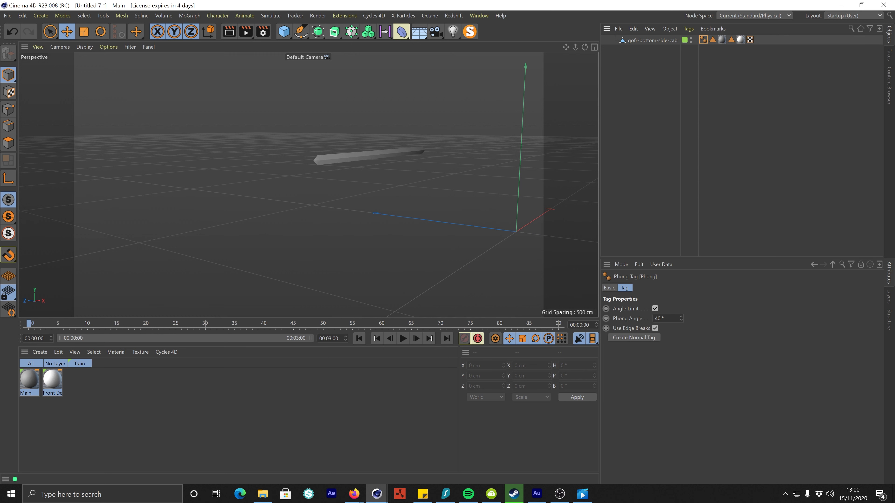
text(11)
key(Return)
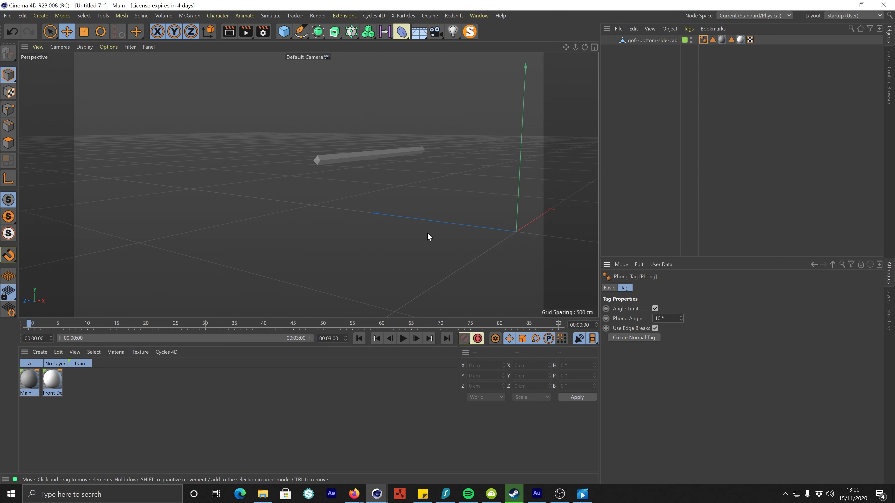
click(469, 32)
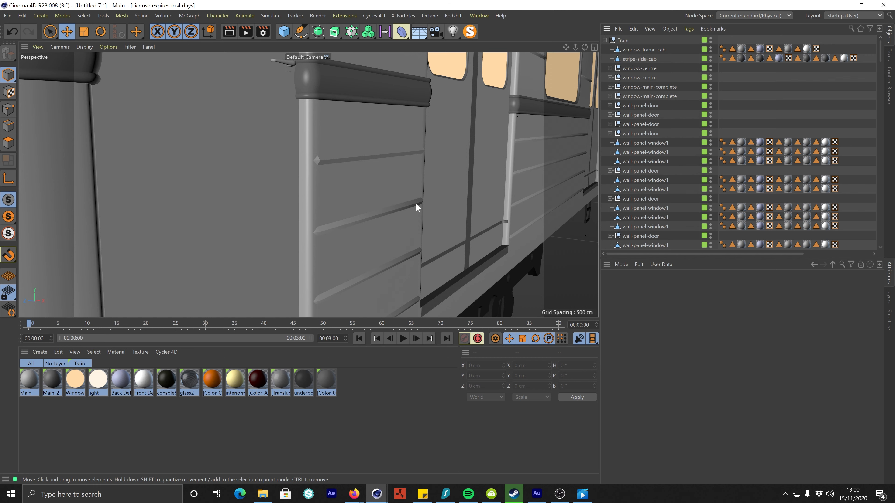
Locate the next gofr-bottom-side-cab ridge in the object hierarchy, and filter the objects by "gofr".
mouse_move(417, 214)
alt+mouse_down()
mouse_move(374, 207)
mouse_move(411, 201)
alt+mouse_up()
click(396, 169)
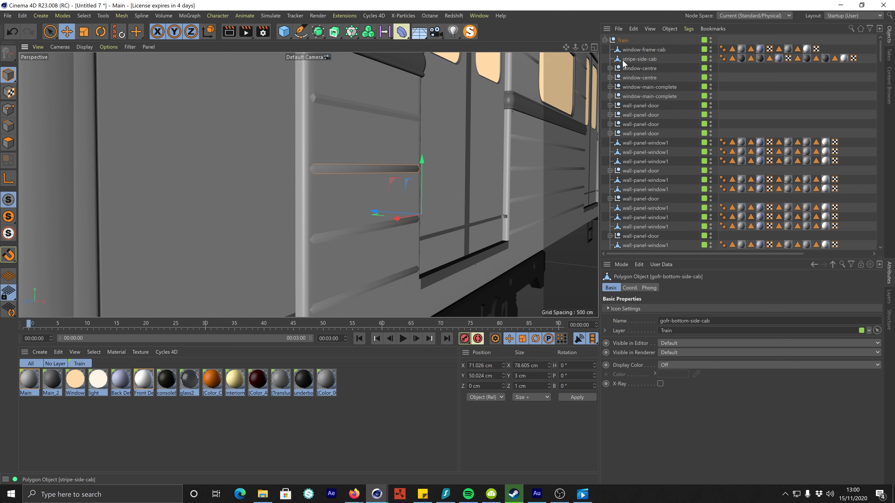
scroll(639, 163, down, 10)
double_click(652, 190)
click(641, 190)
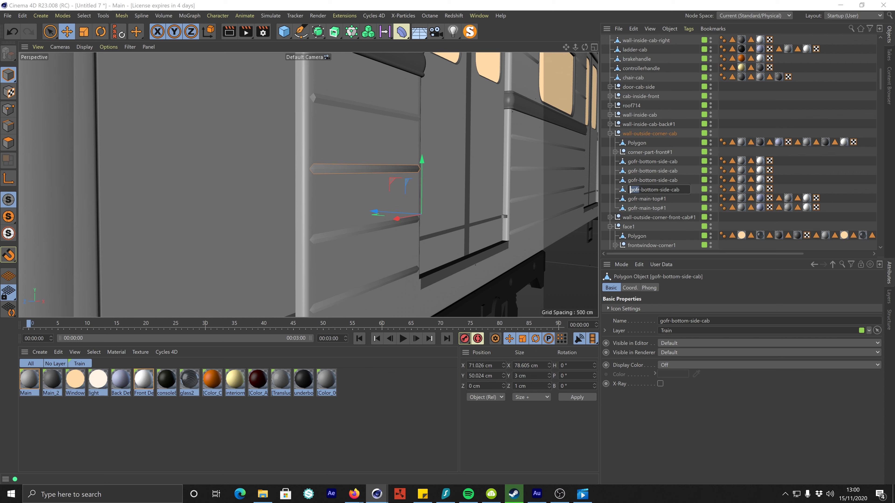
click(851, 29)
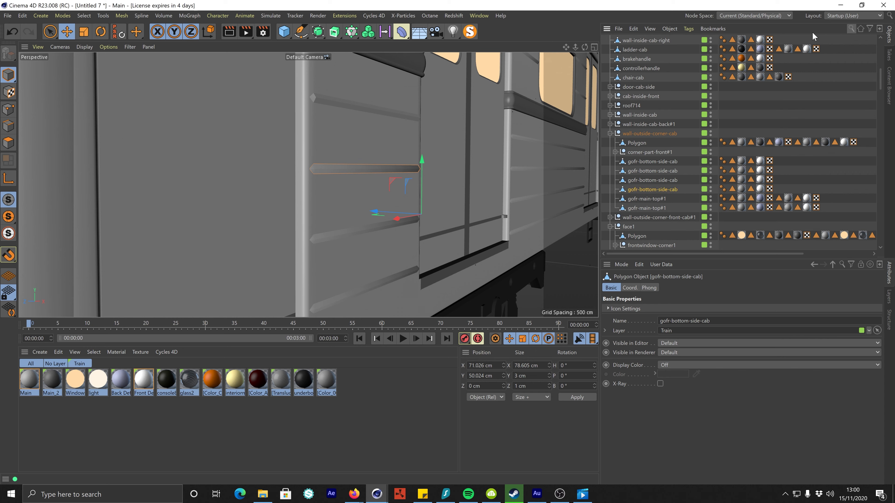
click(852, 29)
text(gofr)
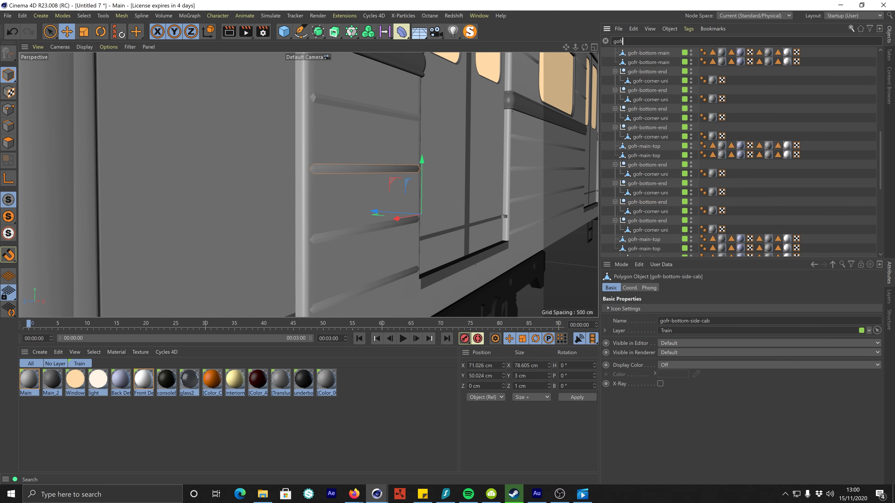
Set the Phong Angle to 10° for the range of gofr objects from gofr-bottom-main to the list's end.
click(761, 73)
click(653, 54)
click(753, 85)
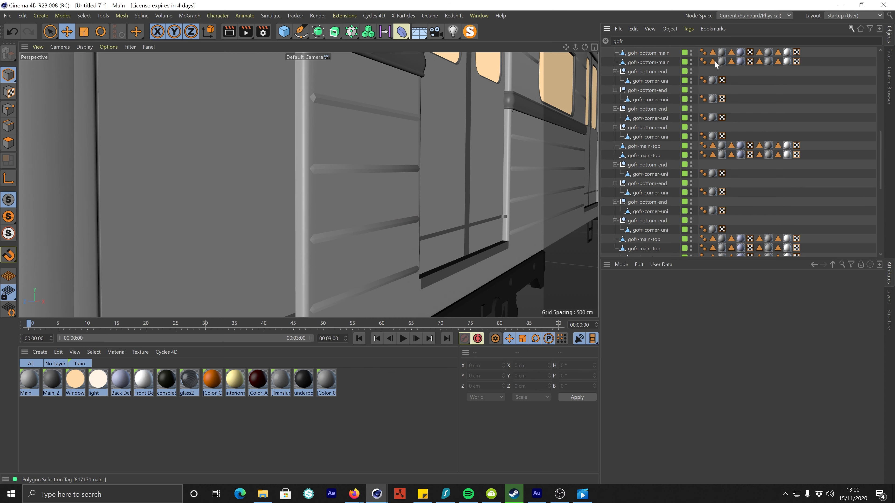
click(703, 52)
scroll(701, 131, down, 8)
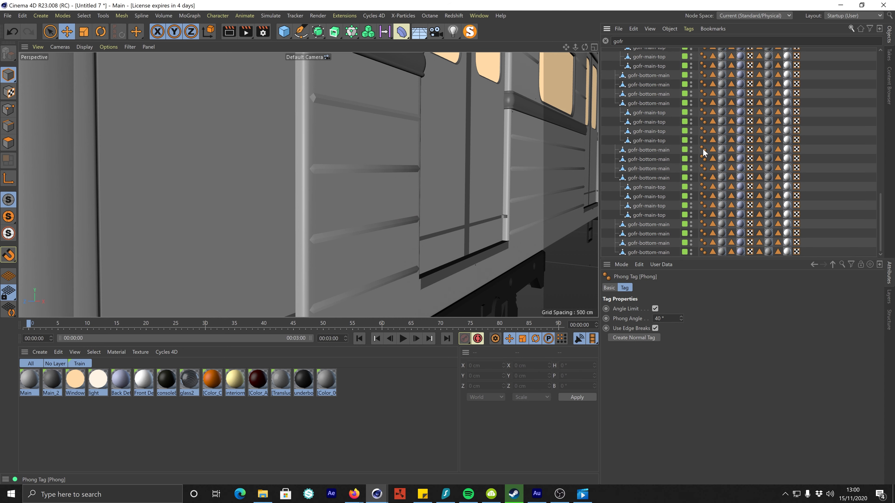
shift+click(704, 252)
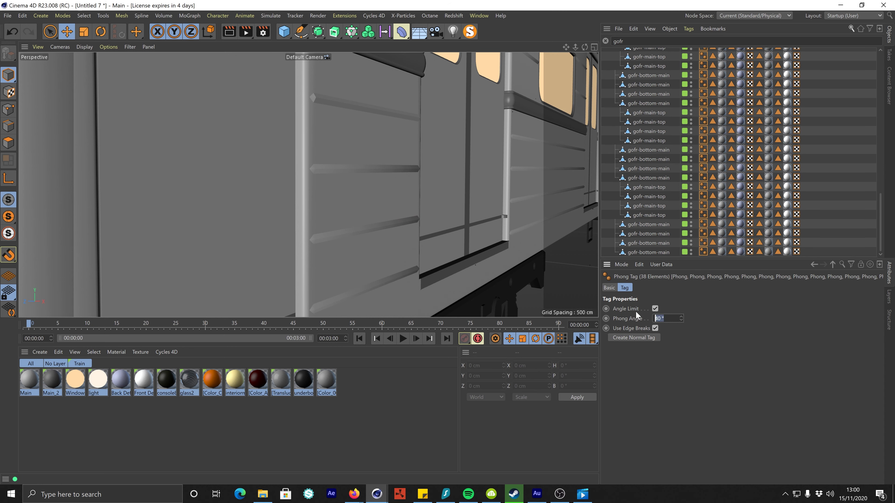
text(10)
key(Return)
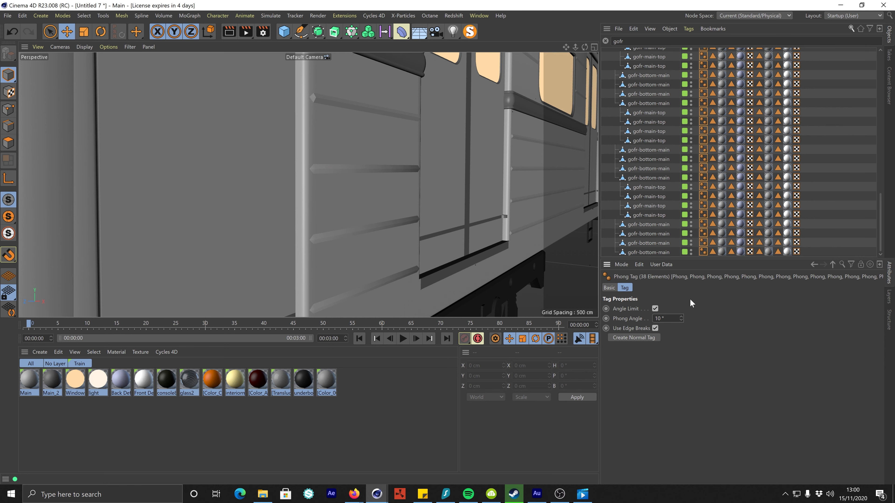
Set the Phong Angle of all four gofr-bottom-side-cab ridges to 10°, and deselect them.
alt+drag(416, 197, 391, 186)
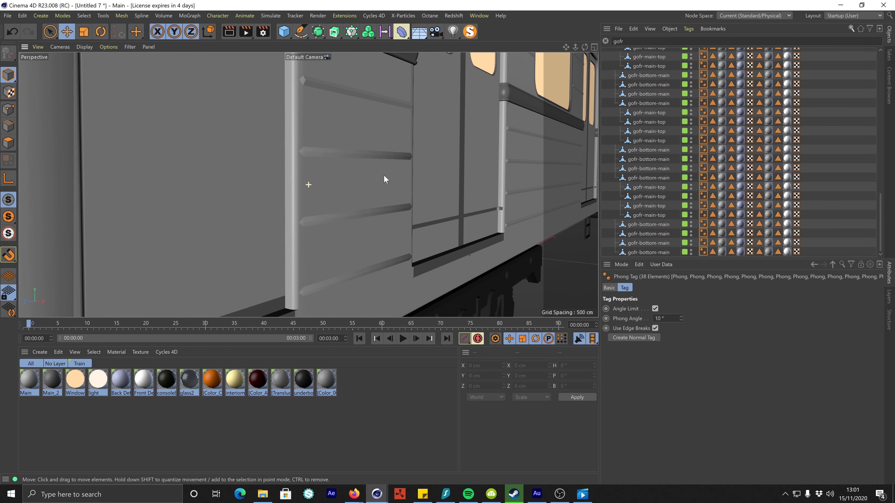
click(390, 155)
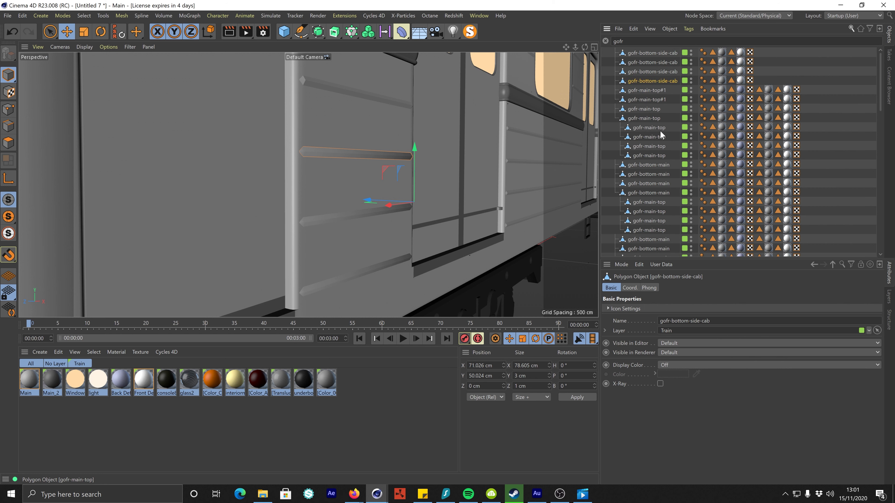
click(703, 81)
shift+click(703, 53)
click(667, 318)
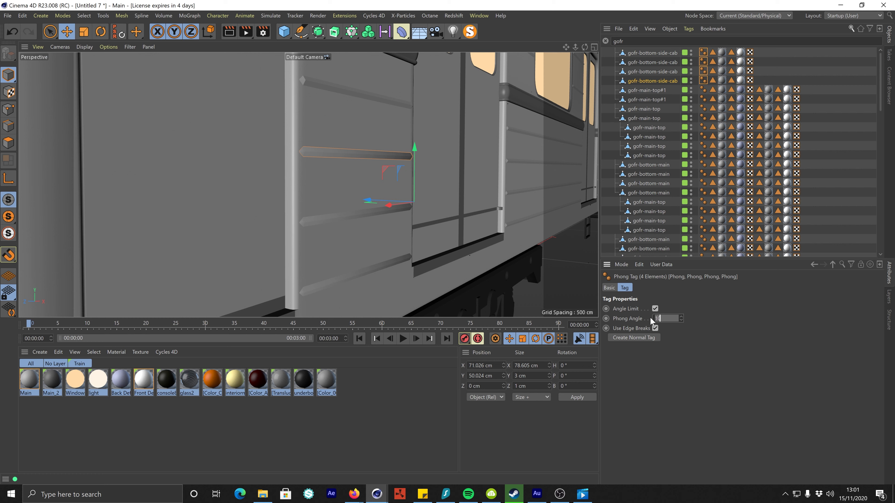
key(Return)
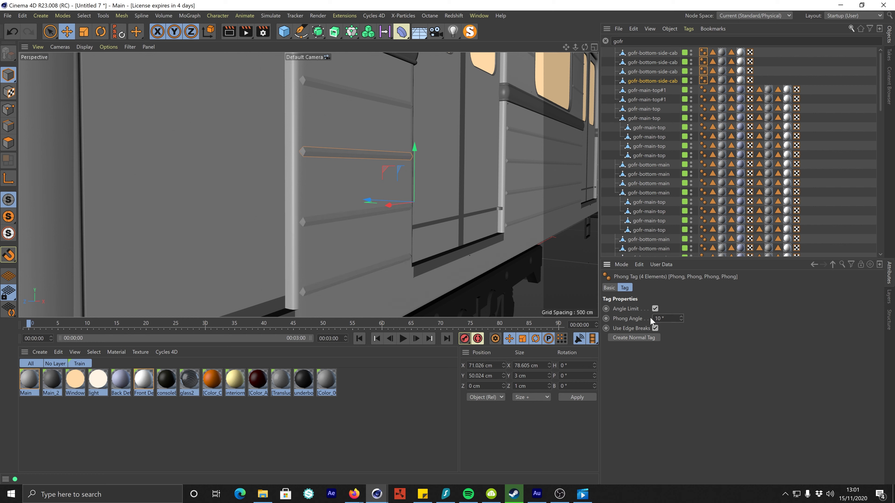
click(787, 77)
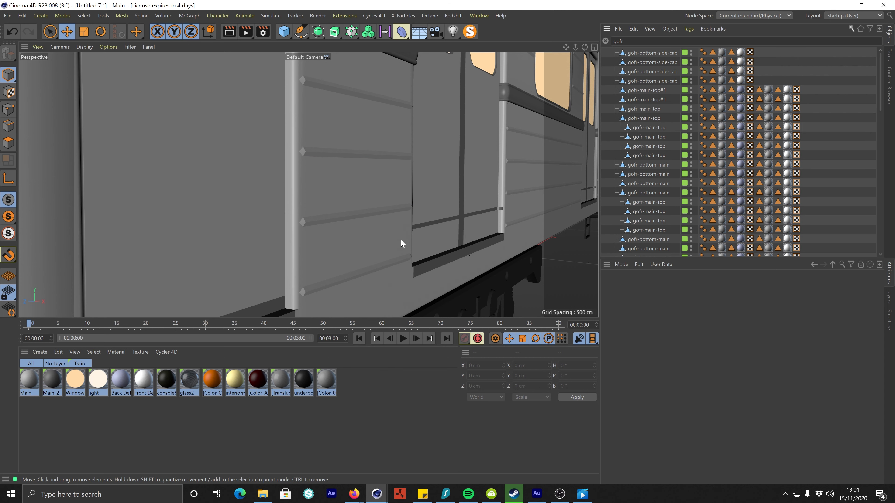
Examine the shading on the side ridges up close and across the whole carriage.
scroll(307, 85, up, 8)
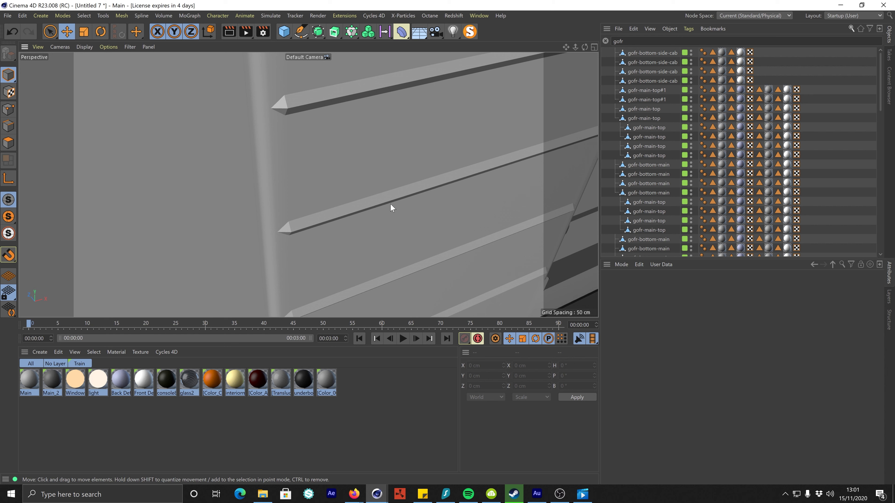
scroll(392, 207, down, 6)
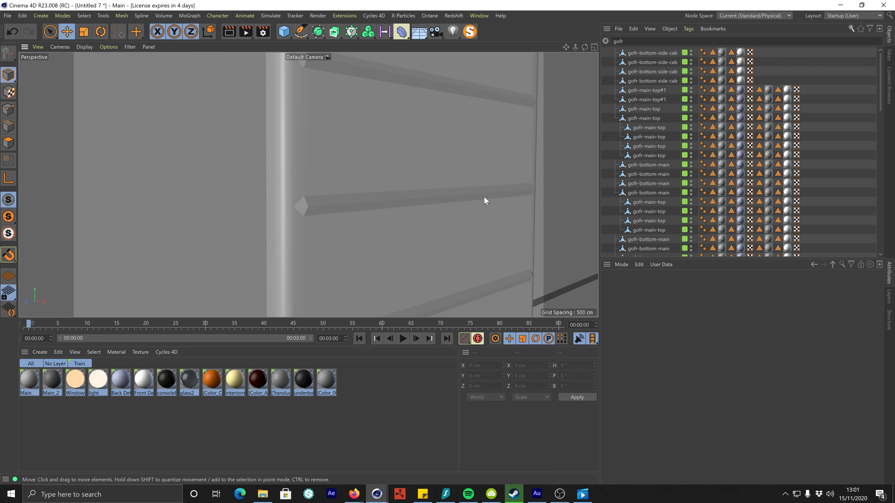
scroll(393, 205, down, 8)
alt+middle_drag(388, 208, 344, 209)
alt+drag(380, 194, 391, 192)
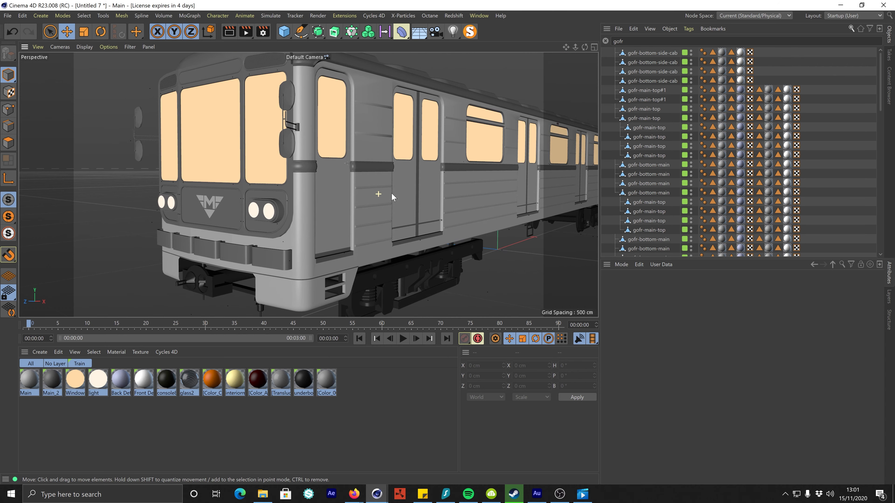
alt+middle_drag(409, 145, 388, 170)
alt+right_drag(343, 170, 398, 142)
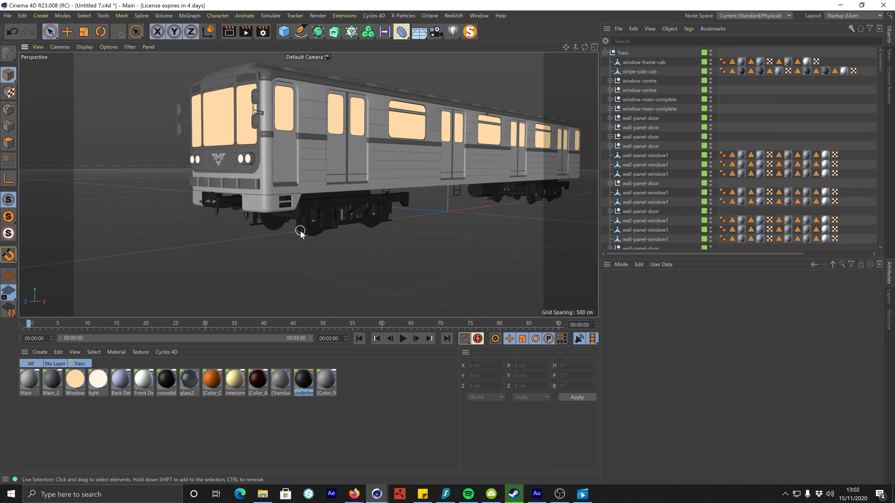
Examine the front bogie beneath the carriage and pick some of its separate parts.
scroll(334, 224, up, 2)
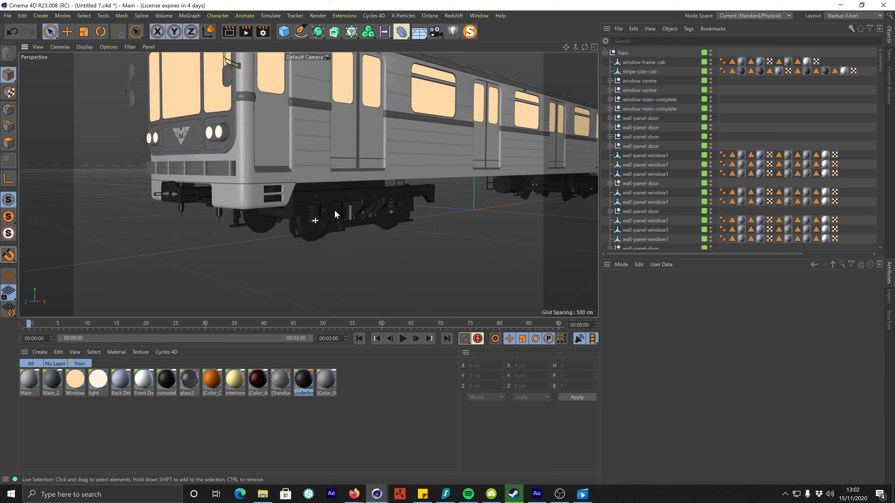
alt+drag(331, 216, 360, 191)
alt+drag(354, 184, 328, 215)
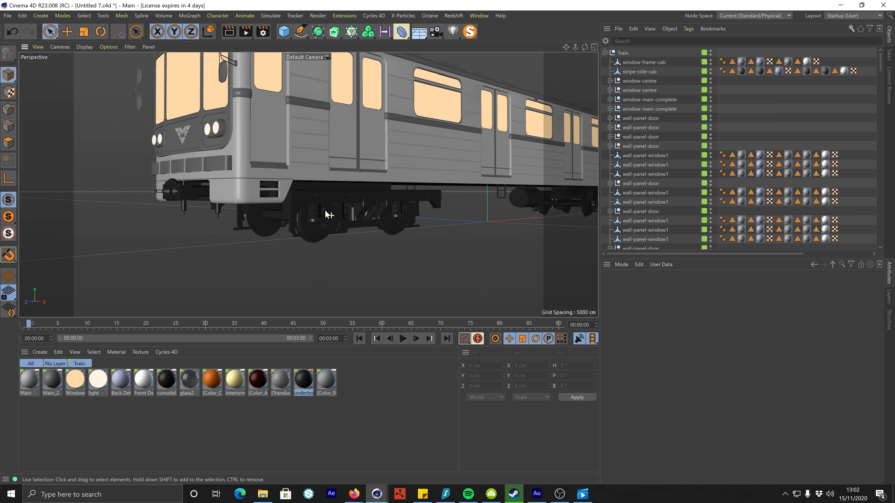
click(335, 197)
click(366, 267)
scroll(315, 233, up, 3)
drag(200, 221, 452, 204)
click(446, 287)
drag(454, 244, 374, 231)
click(443, 282)
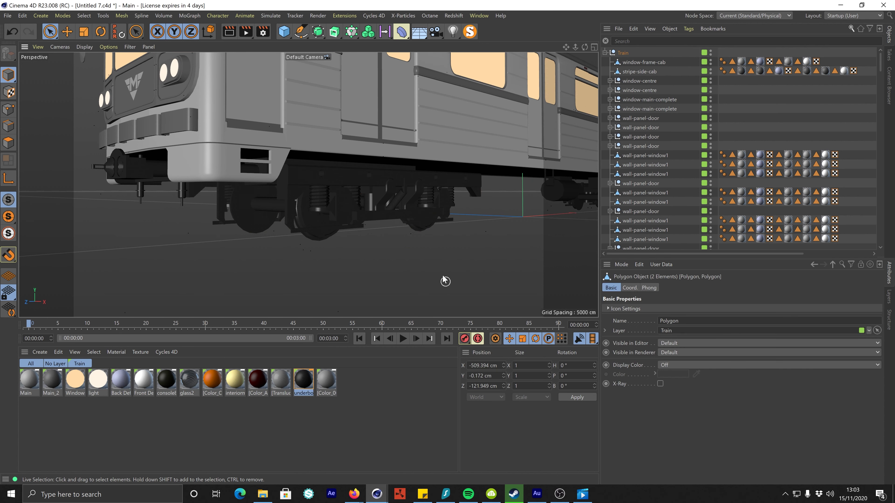
Pick a part of the front bogie and select its parent metrobogey01exp1435 group in the object hierarchy.
click(361, 176)
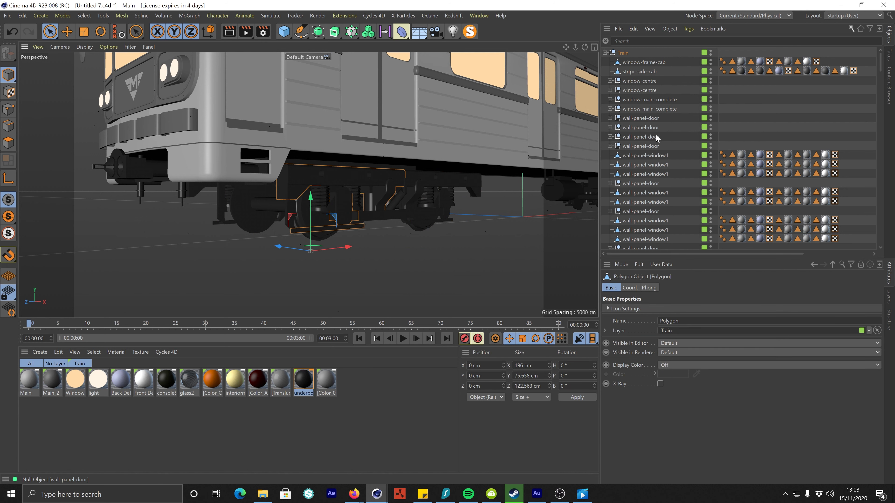
scroll(760, 188, down, 10)
click(648, 198)
click(609, 199)
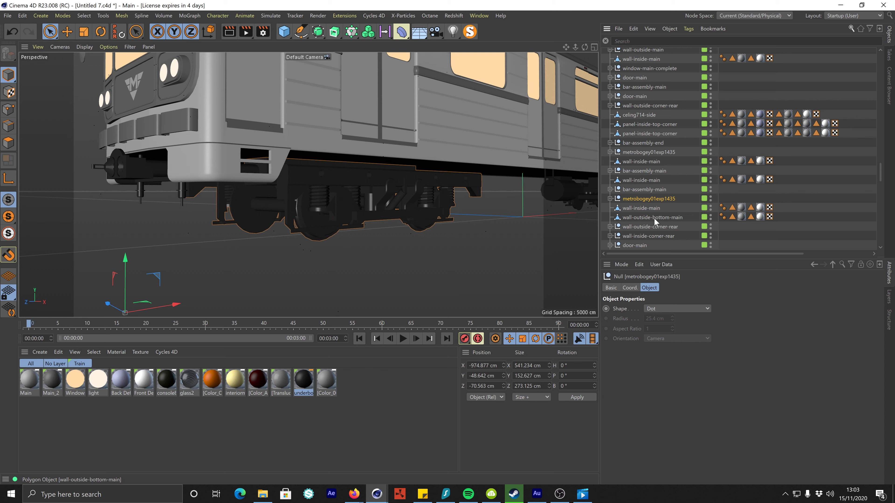
scroll(334, 212, down, 5)
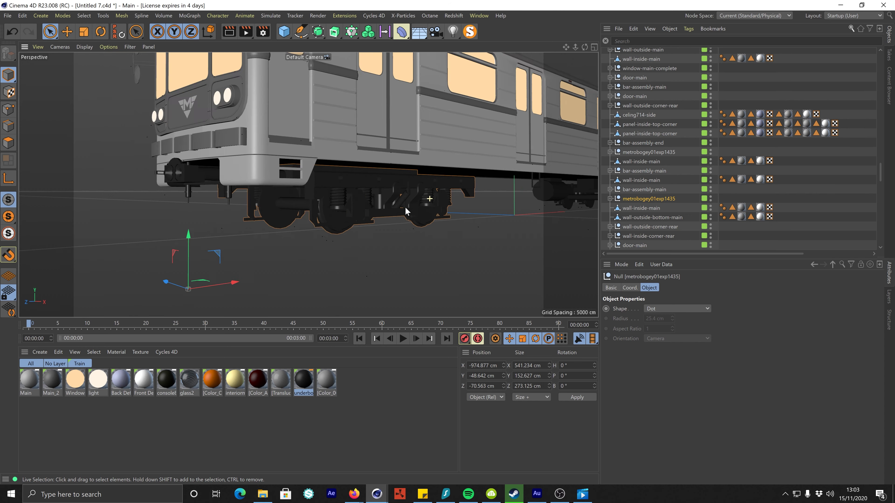
drag(331, 203, 321, 226)
key(ctrl+z)
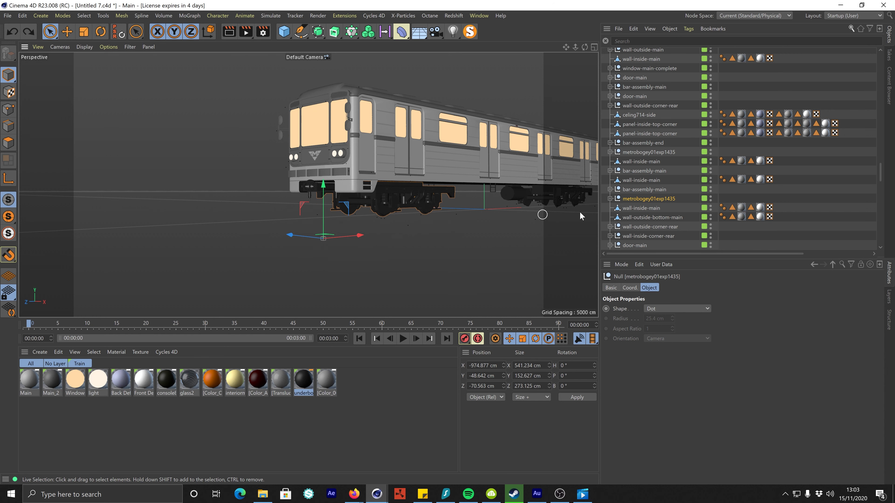
Select the front and rear metrobogey01exp1435 groups together and isolate them from the rest of the train.
click(646, 198)
click(664, 204)
click(656, 196)
alt+middle_drag(466, 212, 366, 215)
click(636, 152)
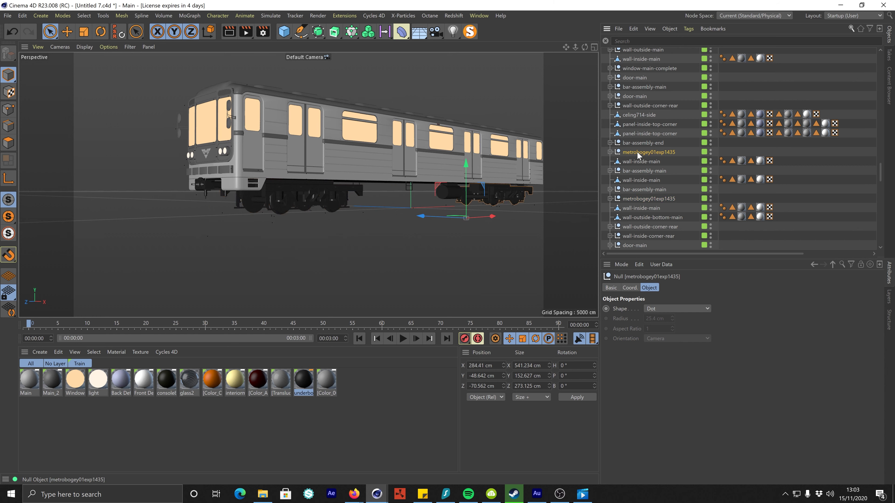
ctrl+click(638, 199)
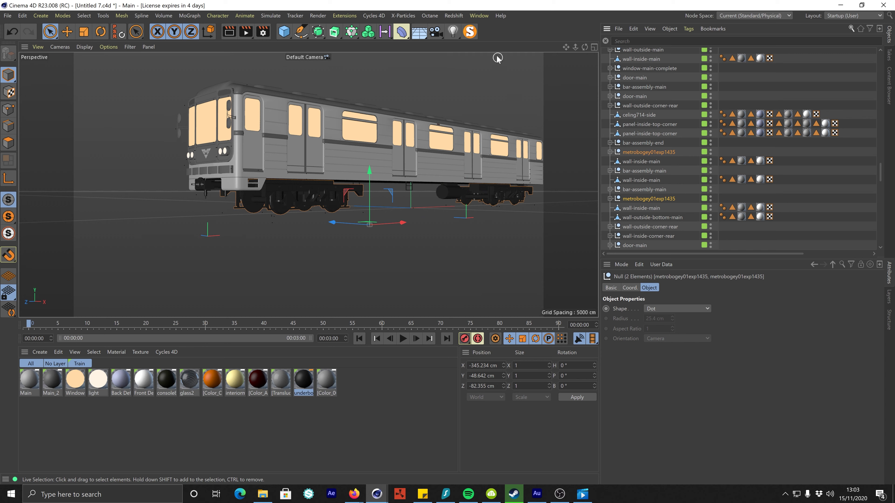
click(470, 32)
click(733, 85)
Add a Connect object and place both metrobogey01exp1435 groups inside it.
click(634, 53)
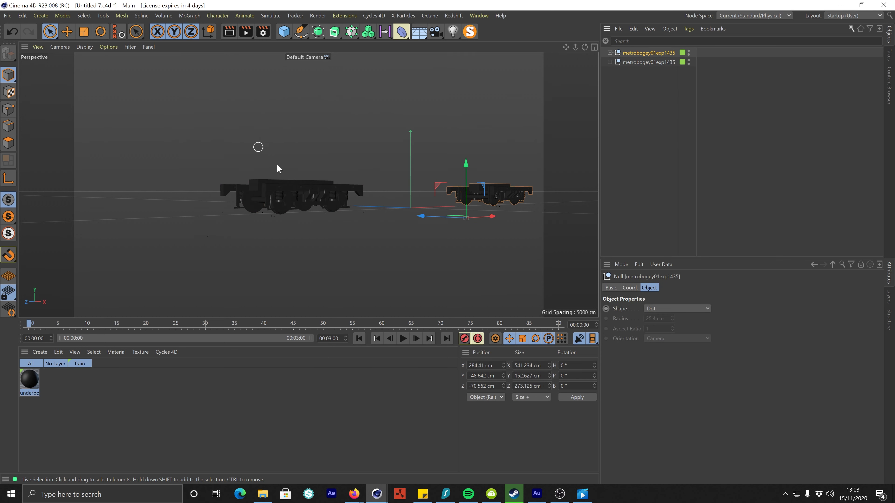
alt+drag(517, 194, 416, 198)
click(317, 31)
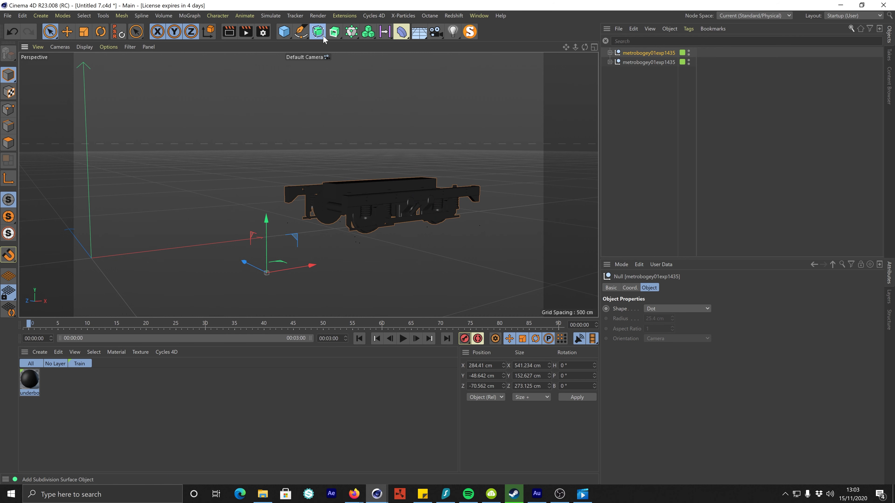
click(403, 94)
click(642, 61)
click(627, 53)
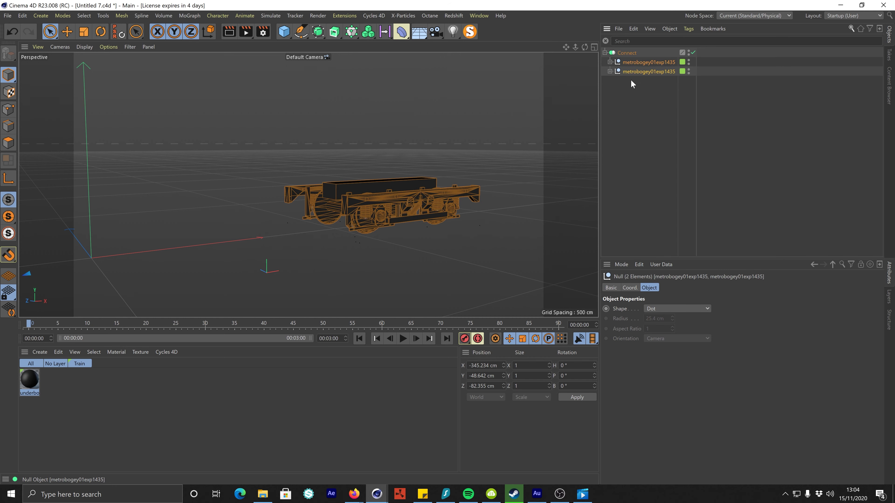
Select the Connect object and keep its Weld option off and Textures on.
click(630, 79)
shift+click(632, 63)
click(627, 53)
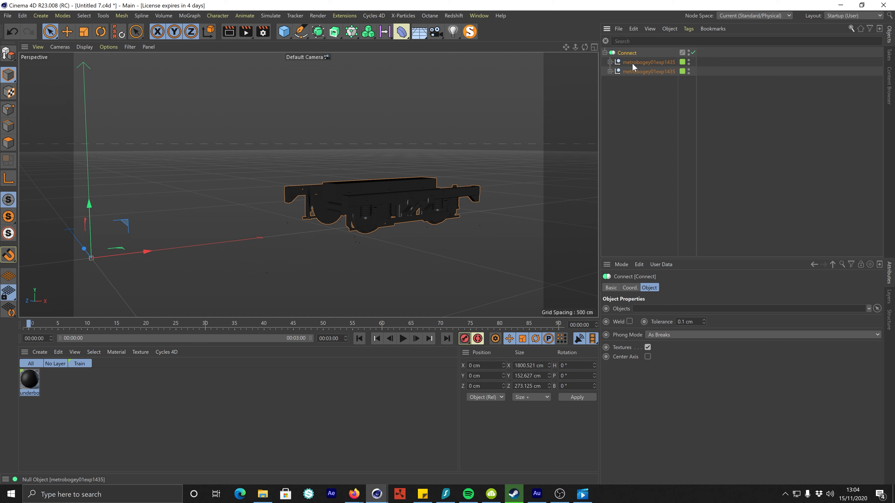
click(629, 321)
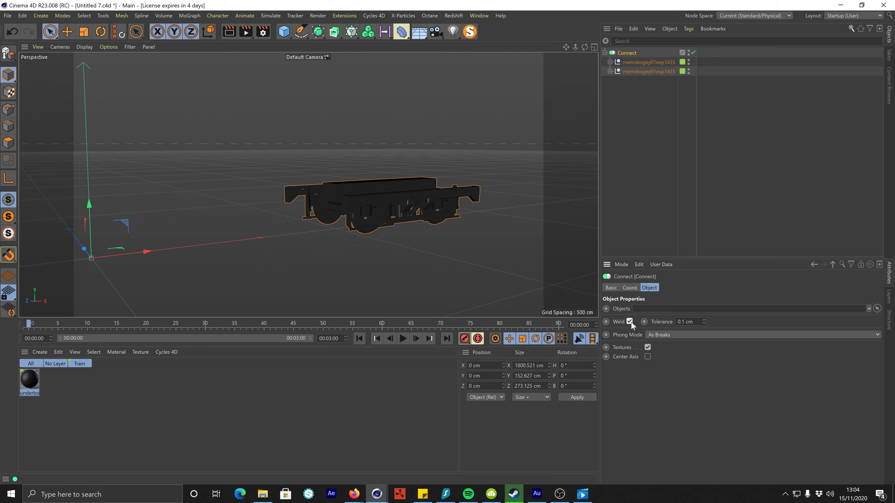
click(630, 321)
click(648, 348)
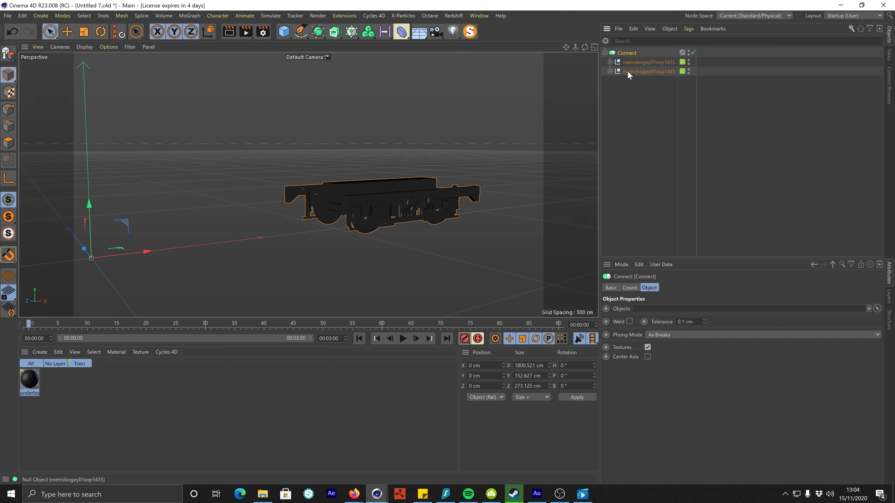
Make the Connect object editable and keep only the merged bogie mesh, deleting the leftover Connect null.
key(c)
click(605, 53)
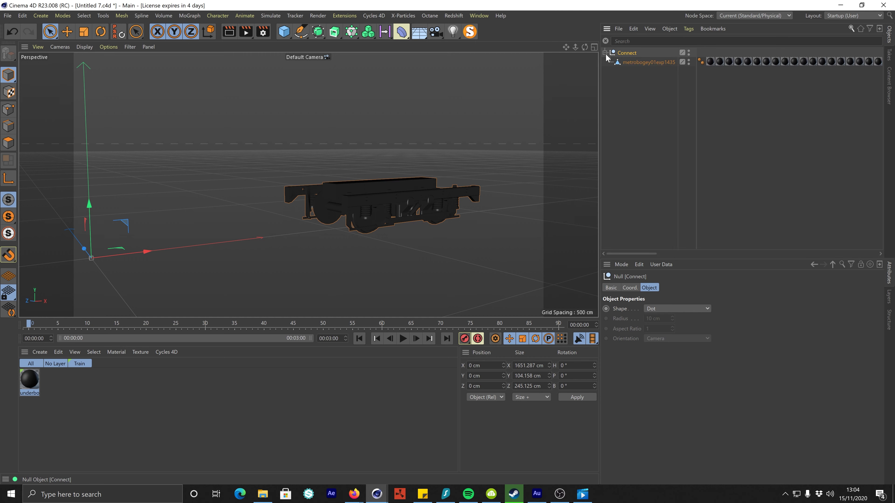
click(636, 63)
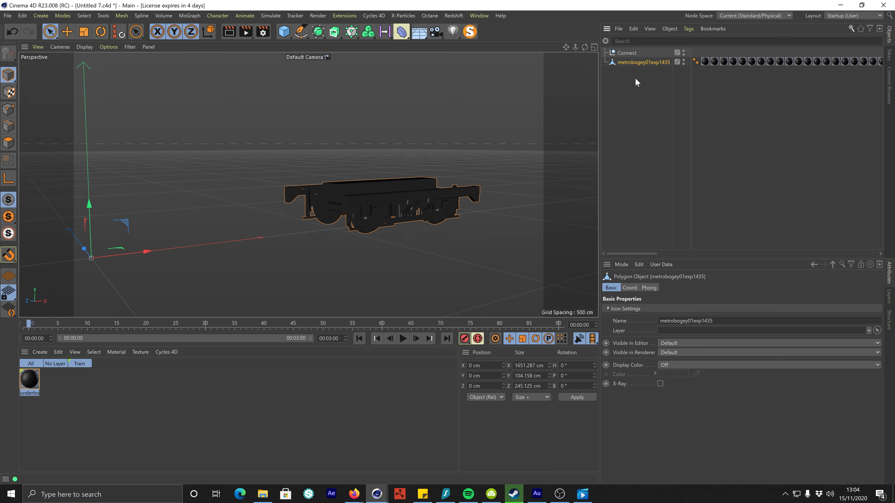
click(633, 55)
key(Delete)
click(632, 54)
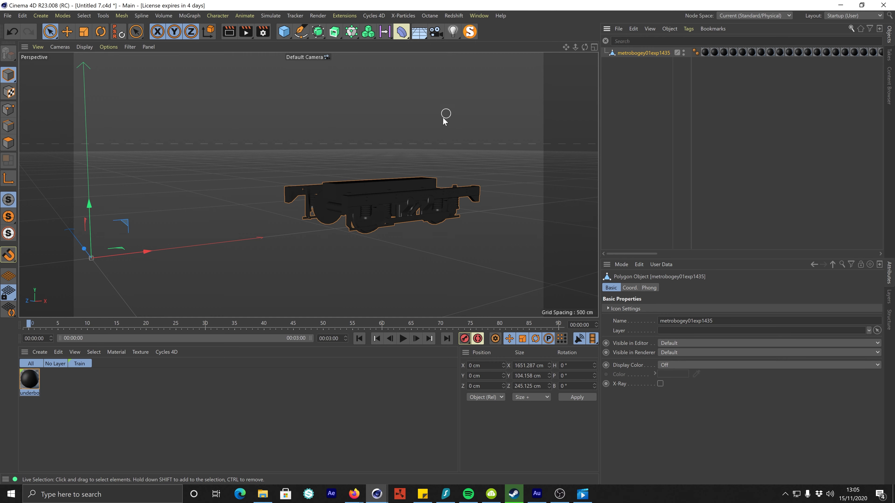
Bring the rest of the train back, try raising the merged bogie mesh about 3.6 cm, and undo that move.
key(h)
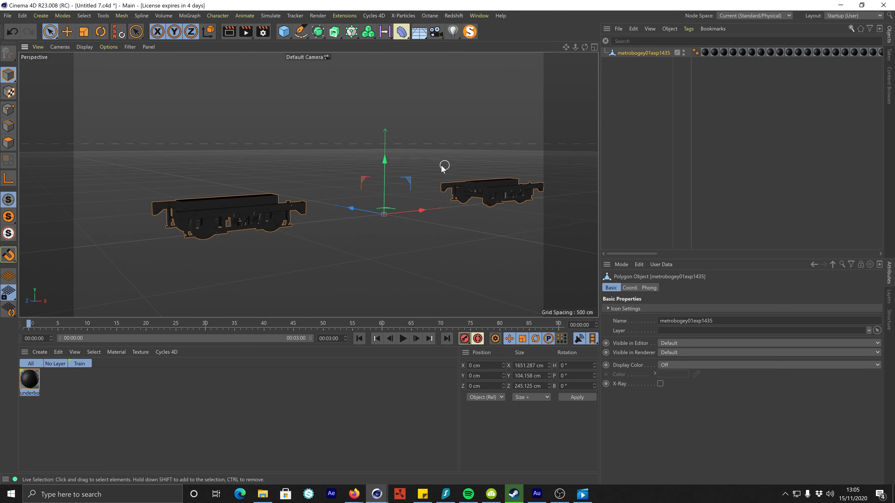
alt+drag(443, 198, 507, 203)
click(469, 35)
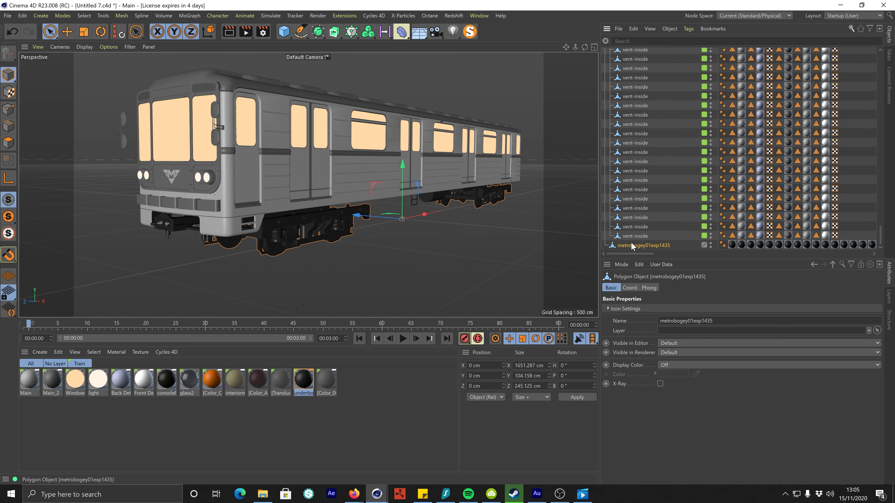
mouse_move(403, 181)
mouse_down()
mouse_move(392, 190)
mouse_move(394, 179)
mouse_up()
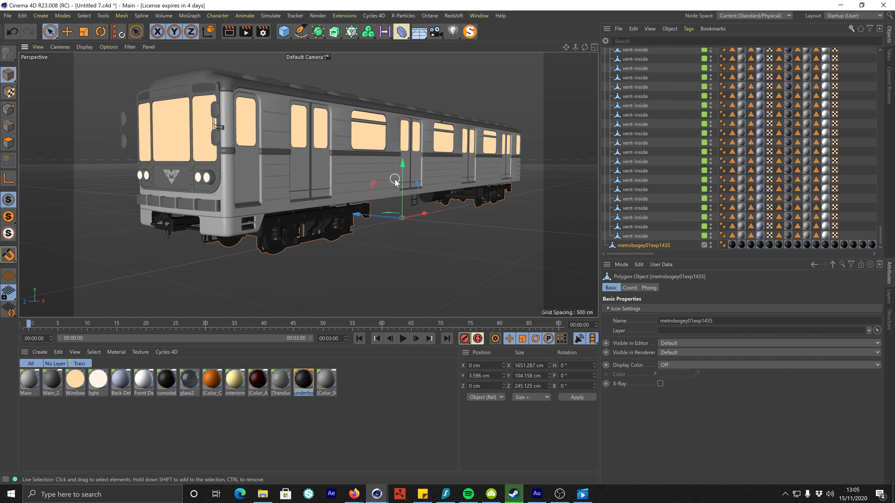
key(ctrl+z)
click(651, 88)
Collapse the Train group in the object hierarchy.
scroll(644, 113, up, 20)
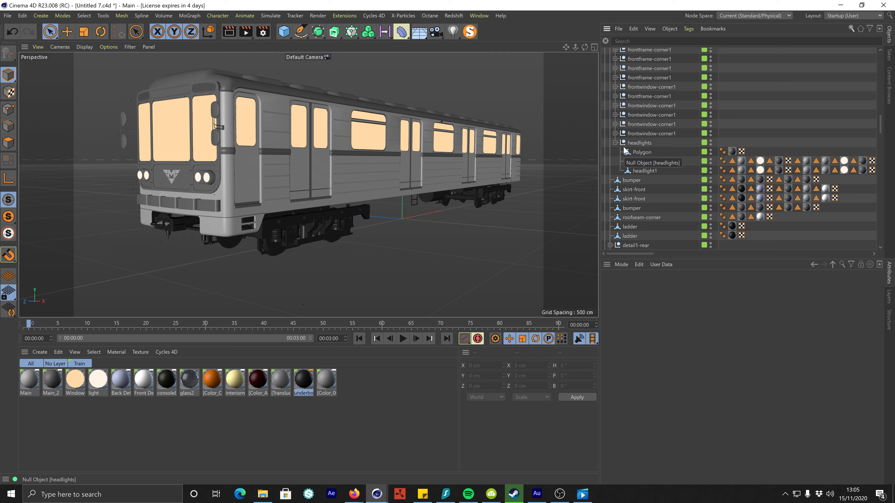
alt+middle_drag(319, 149, 369, 172)
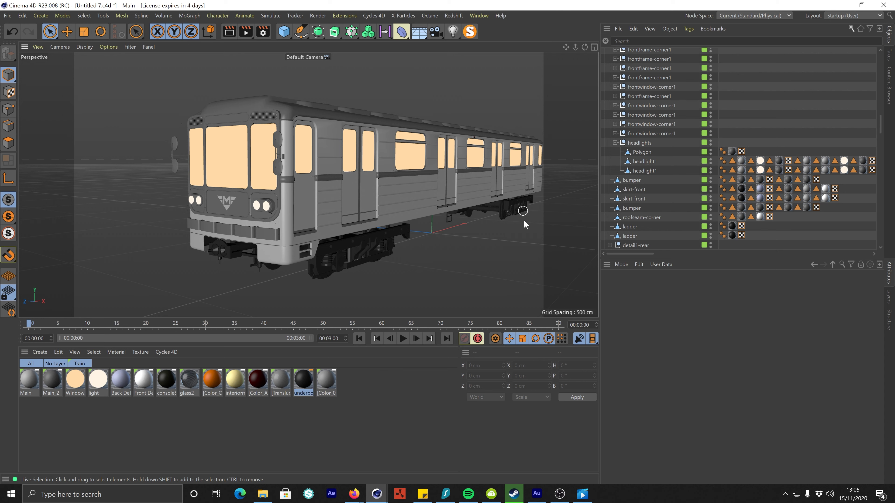
scroll(619, 75, up, 15)
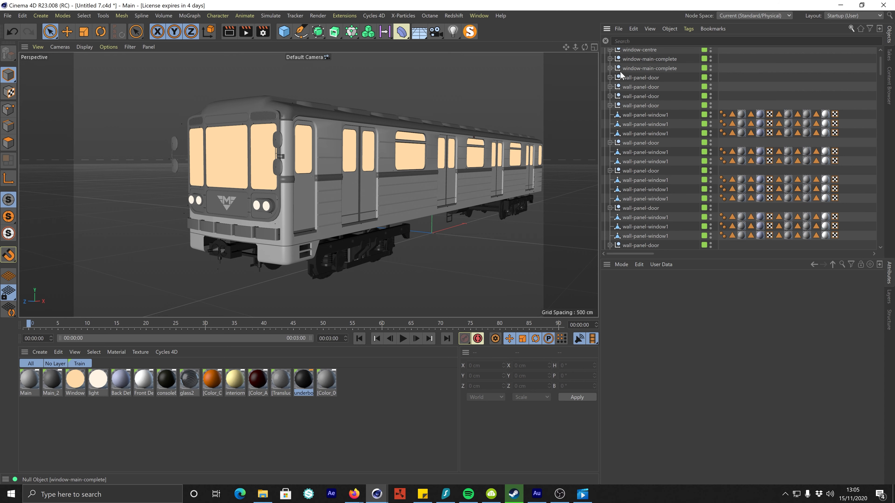
click(605, 52)
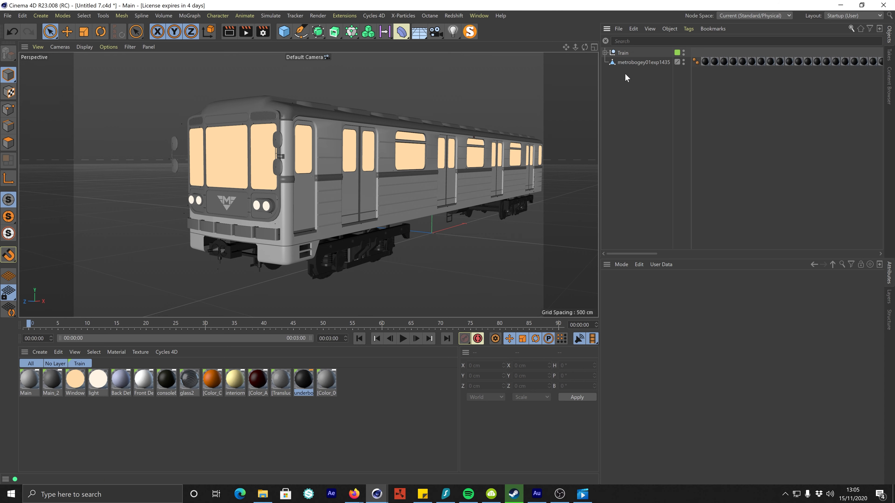
Load the Train_1 preset from the assets folder of the Content Browser beside the current carriage, and view both trains.
click(479, 16)
click(514, 65)
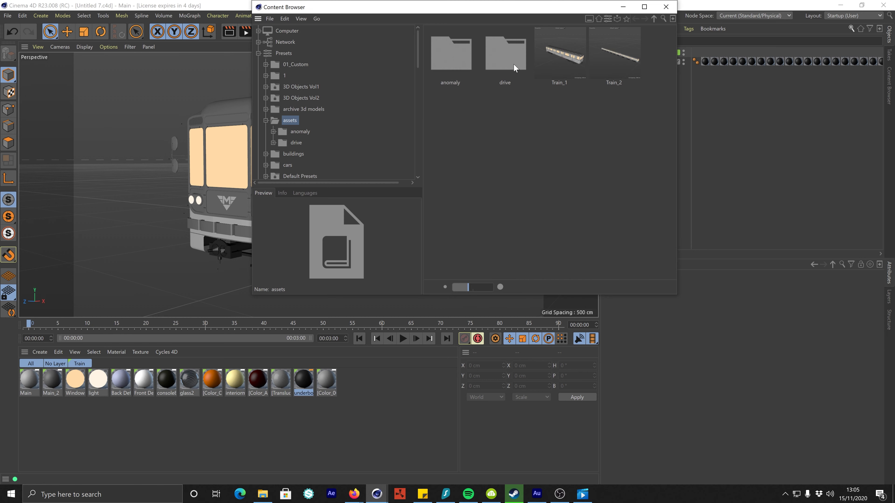
double_click(575, 60)
click(623, 7)
scroll(476, 184, down, 4)
alt+drag(450, 185, 317, 212)
scroll(456, 204, up, 3)
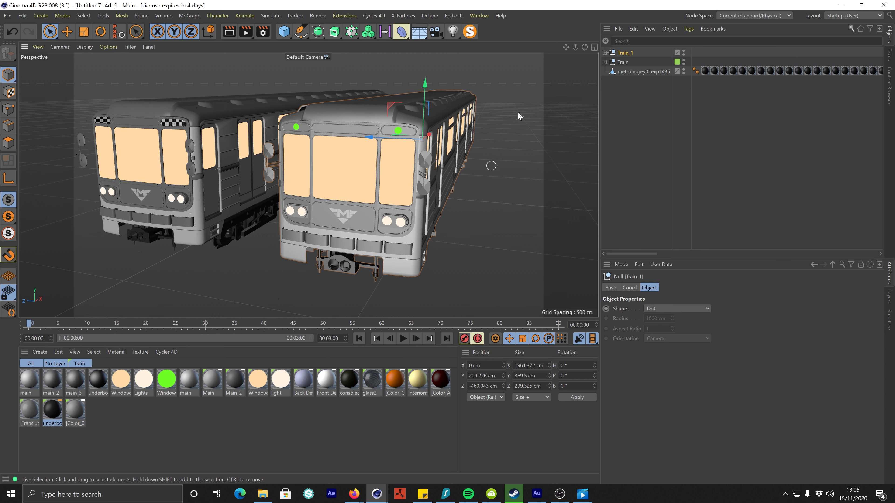
Expand the Train_1 group and examine how its carriage is split into named meshes such as Roof, Face and Underbody Seam.
click(604, 53)
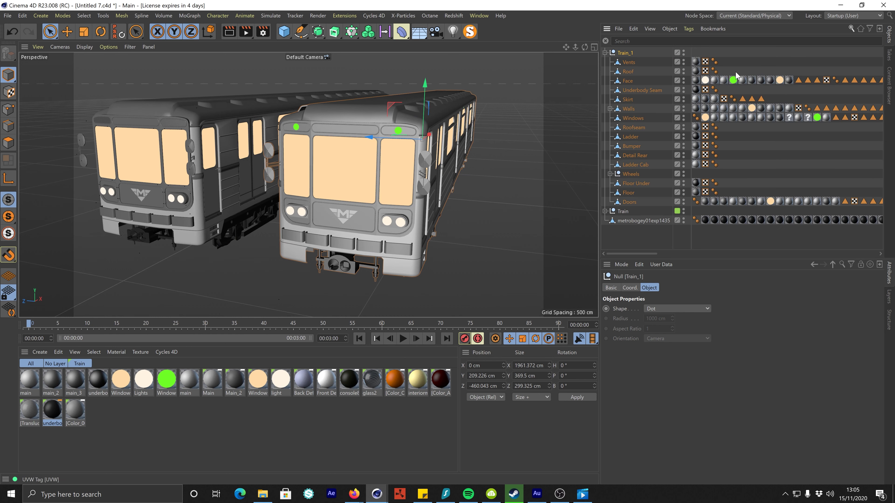
click(629, 63)
click(629, 74)
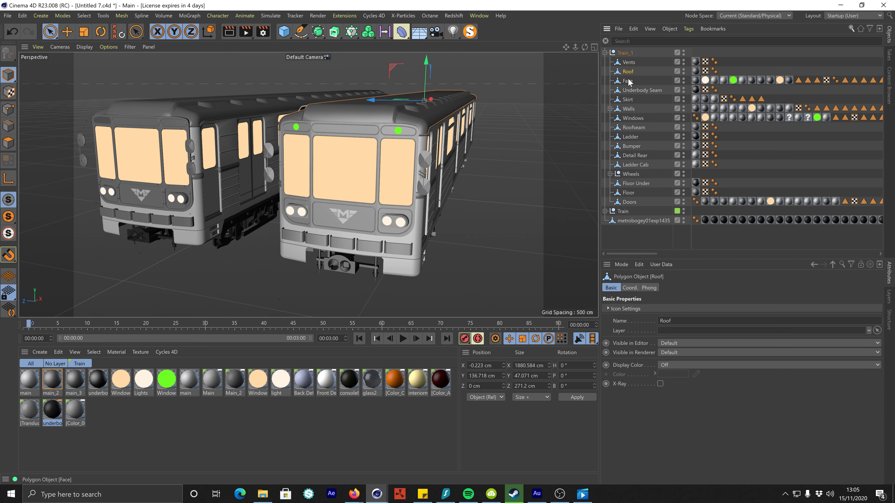
click(629, 81)
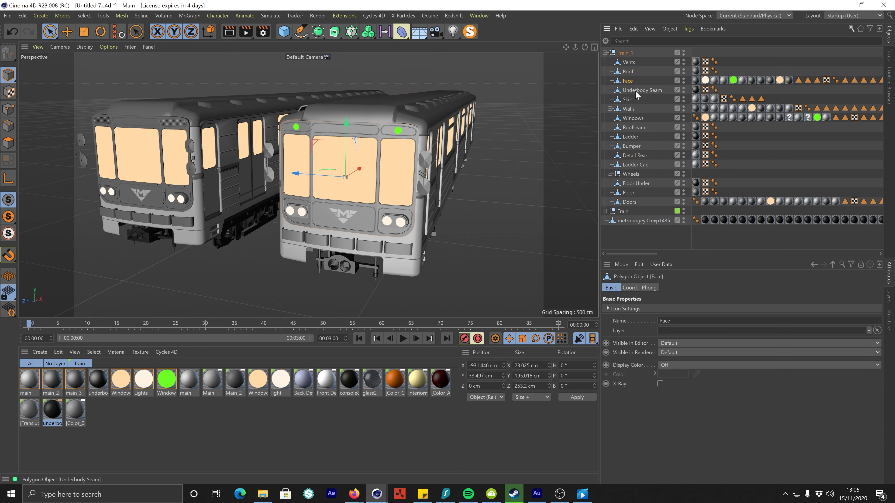
click(636, 93)
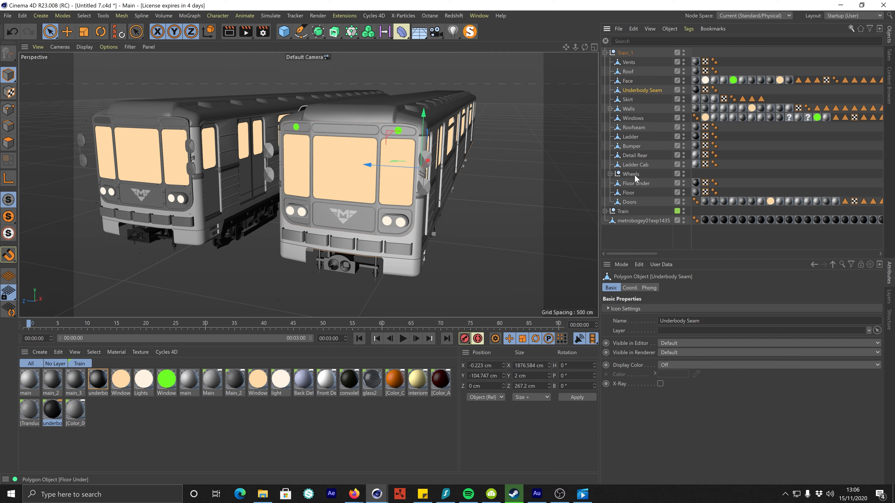
click(761, 146)
click(622, 54)
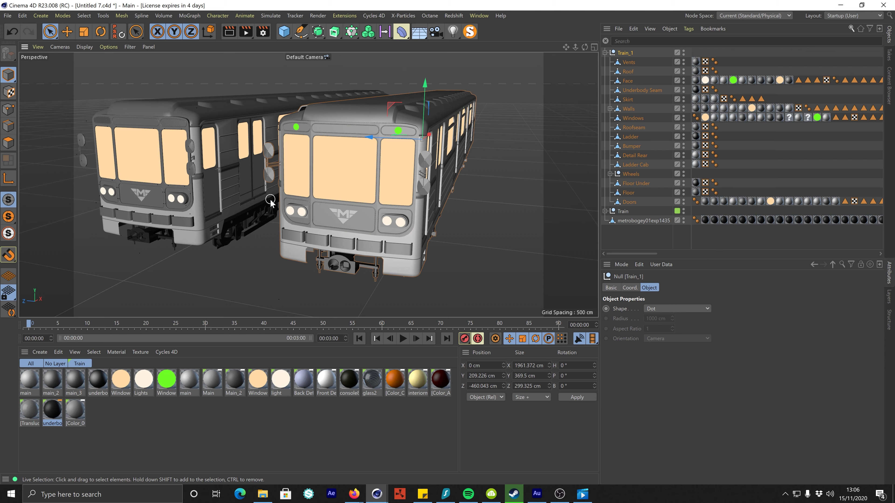
alt+middle_drag(448, 135, 479, 139)
alt+drag(454, 143, 406, 151)
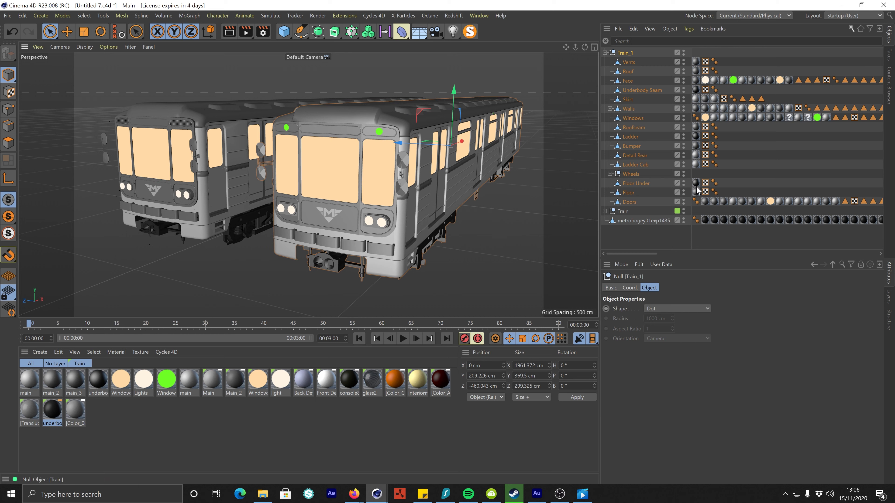
Delete the Train_1 comparison carriage with all its child meshes from the scene.
click(740, 146)
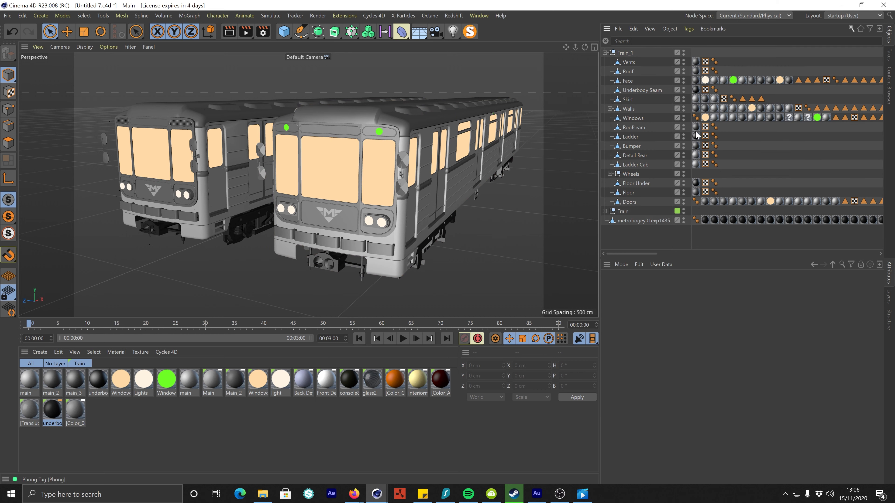
click(629, 63)
shift+click(629, 202)
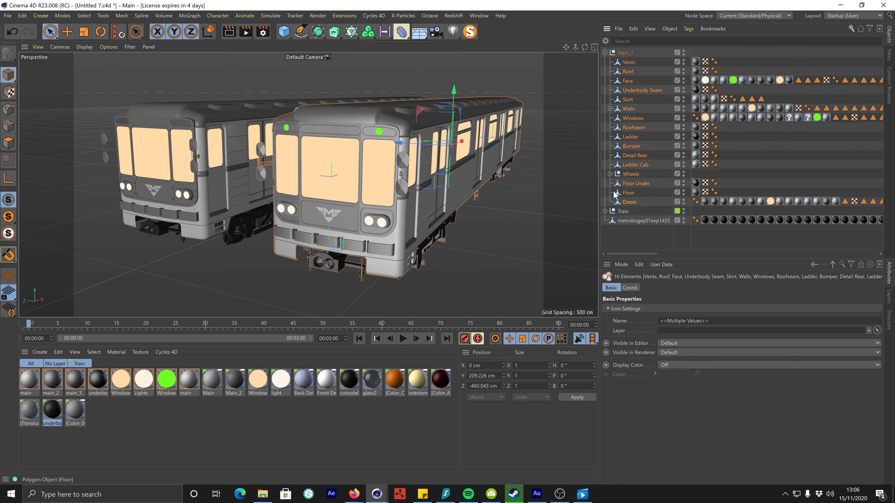
click(622, 52)
key(Delete)
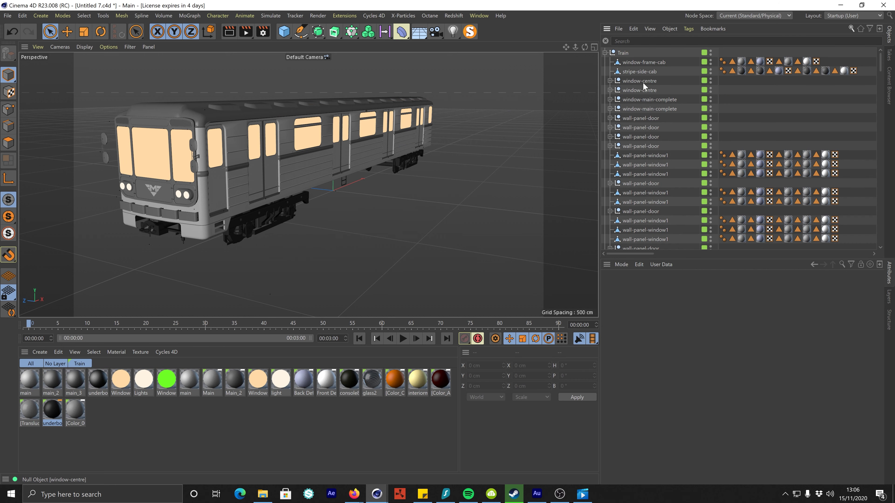
Review the many parts inside the remaining Train group and collapse the group.
scroll(634, 83, down, 10)
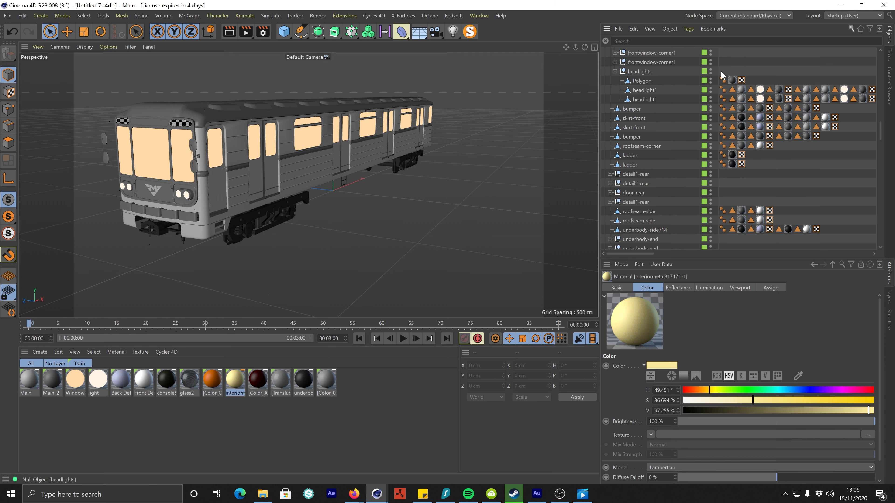
alt+middle_drag(421, 142, 480, 155)
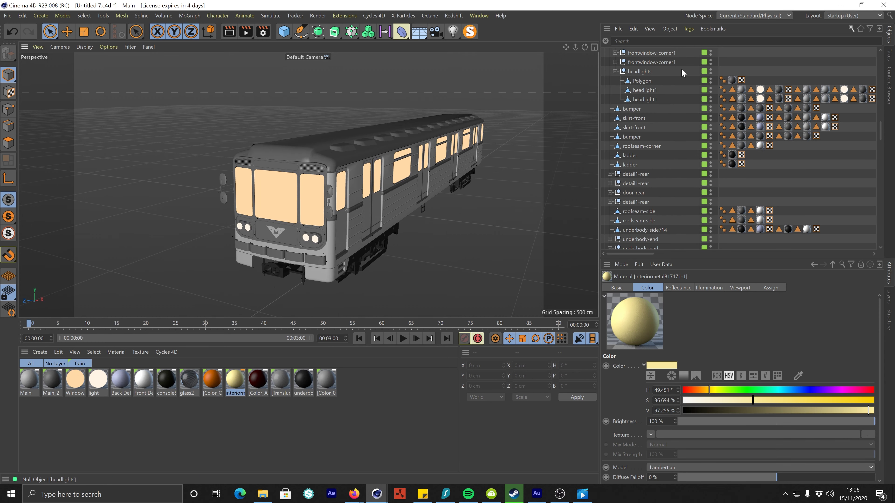
scroll(680, 70, up, 8)
scroll(638, 72, up, 5)
click(622, 53)
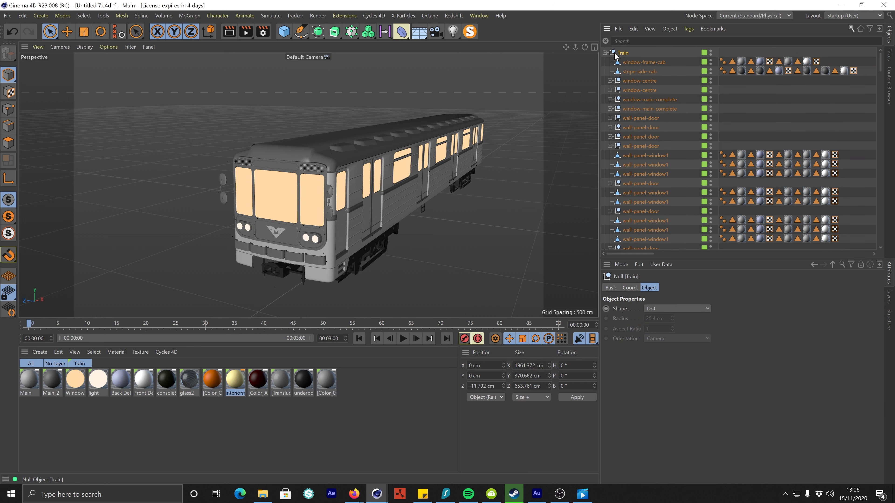
click(605, 53)
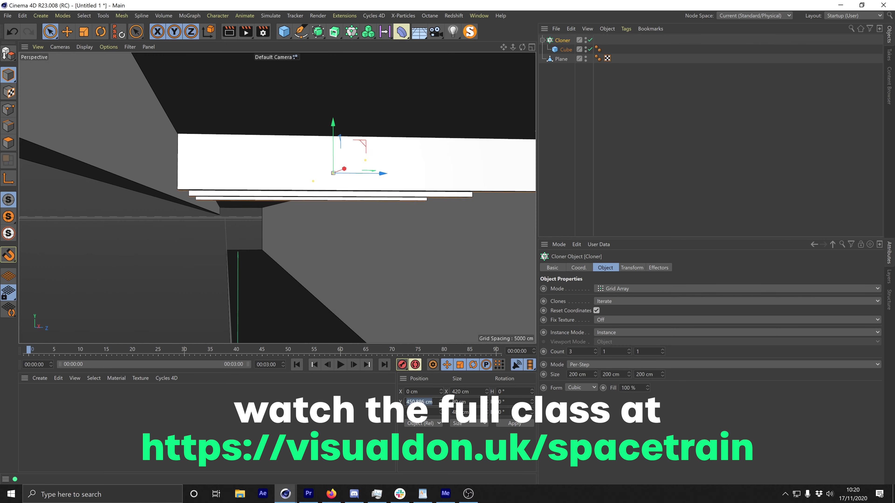
click(564, 49)
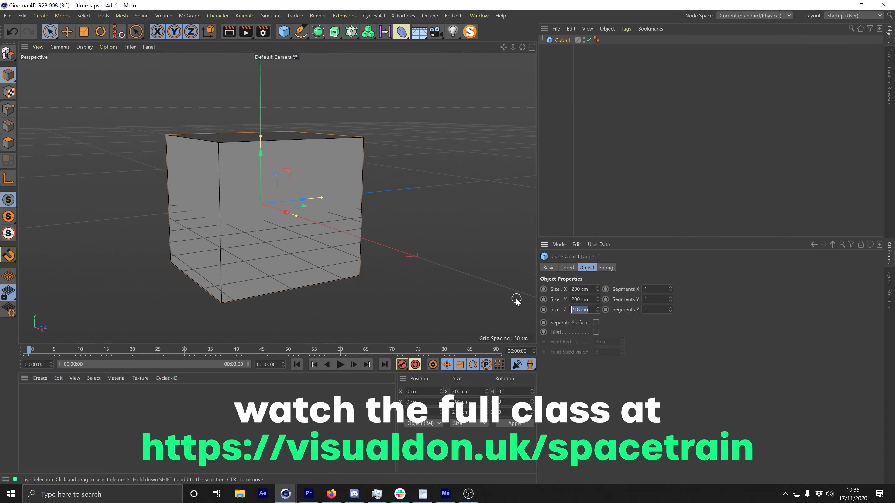
Size the sign board cube to 10 cm by 50 cm by 225 cm and paste it into the station scene.
text(225)
double_click(579, 289)
text(10)
key(Tab)
text(50)
key(ctrl+v)
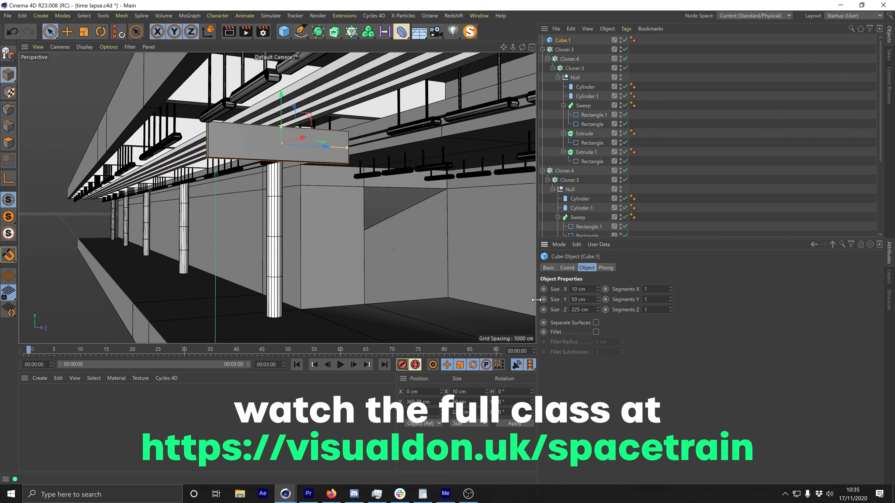
Make the sign board editable, then inset and extrude its front face to form a recessed panel with a frame.
key(c)
click(8, 143)
click(250, 212)
right_click(250, 211)
click(282, 132)
key(d)
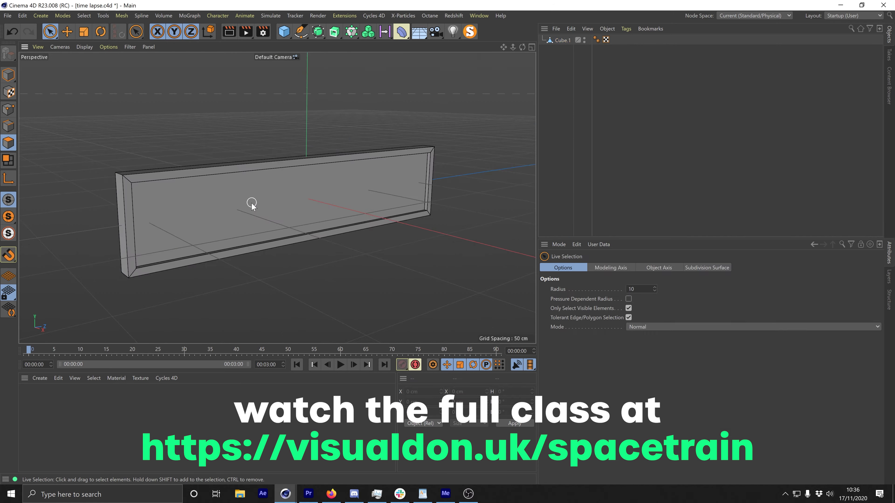
Add a middle-aligned MoText reading "01 ANDROMEDA 01:17" with a height of 12 cm.
click(368, 31)
click(627, 370)
click(627, 380)
click(563, 40)
double_click(608, 380)
text(12)
drag(563, 312, 585, 317)
text(01 ANDROMEDA 01:17)
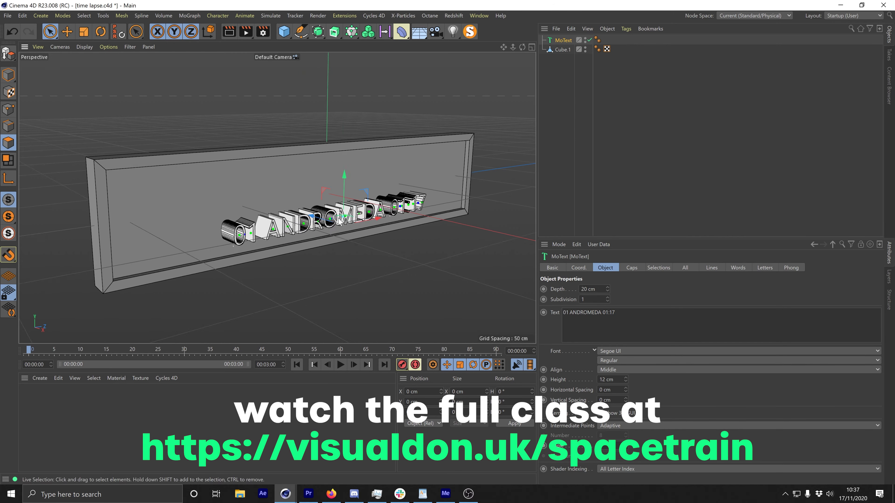
Set the sign text's depth to 1 cm and adjust its font and horizontal spacing.
double_click(592, 289)
text(1)
click(739, 351)
drag(625, 390, 626, 373)
Duplicate the text as a line below the first and change it to "02 WHIRLPOOL 12:12".
ctrl+drag(563, 40, 567, 48)
drag(335, 166, 335, 197)
drag(615, 313, 563, 312)
text(02 WHIRLPOOL 12:12)
Make both text lines editable and group them with the sign board.
alt+drag(317, 211, 370, 212)
shift+click(563, 40)
key(c)
click(41, 15)
click(56, 32)
drag(564, 59, 560, 40)
click(559, 41)
alt+drag(247, 134, 28, 136)
Move the finished sign sideways, rotate it and create an instance of it.
click(8, 75)
drag(367, 180, 391, 181)
key(r)
drag(339, 137, 351, 139)
click(318, 31)
key(space)
alt+drag(338, 189, 308, 187)
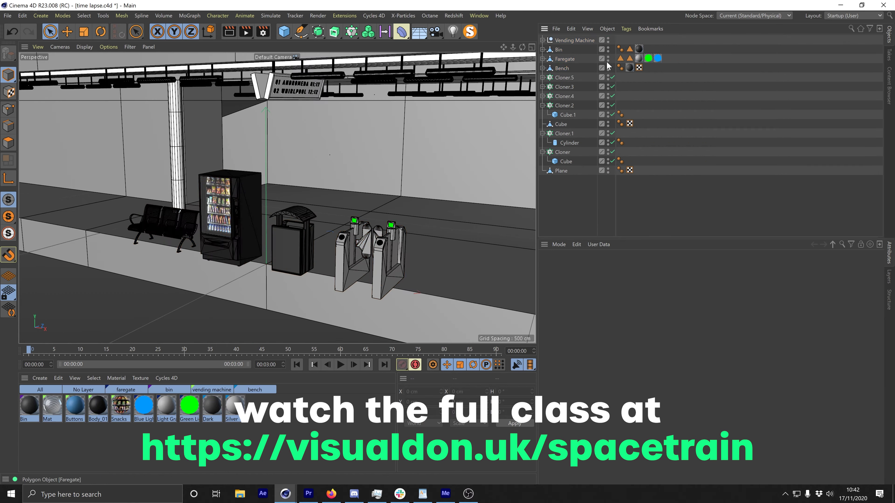
Hide the vending machine, bin and faregate, and put the bench into a Cloner for a row of seats.
alt+drag(608, 60, 607, 38)
click(562, 68)
alt+click(351, 31)
alt+drag(268, 197, 347, 182)
scroll(347, 179, down, 5)
Wrap the bench cloner in a Linear Cloner with 3 copies 1000 cm apart along X and create an instance of it.
alt+click(351, 31)
click(616, 288)
click(613, 307)
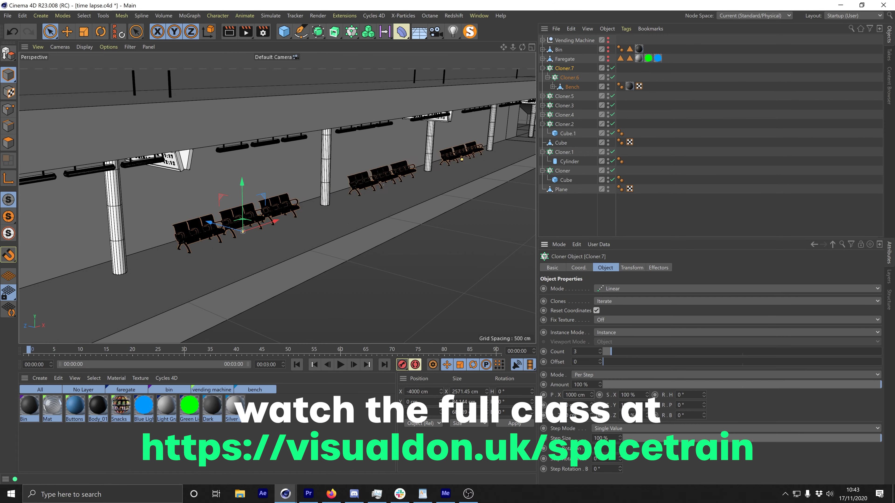
click(318, 31)
Reveal the bin and put it in a Cloner, reducing the grid counts to leave a side-by-side pair.
drag(558, 59, 564, 73)
alt+click(608, 69)
scroll(454, 184, up, 10)
alt+click(351, 32)
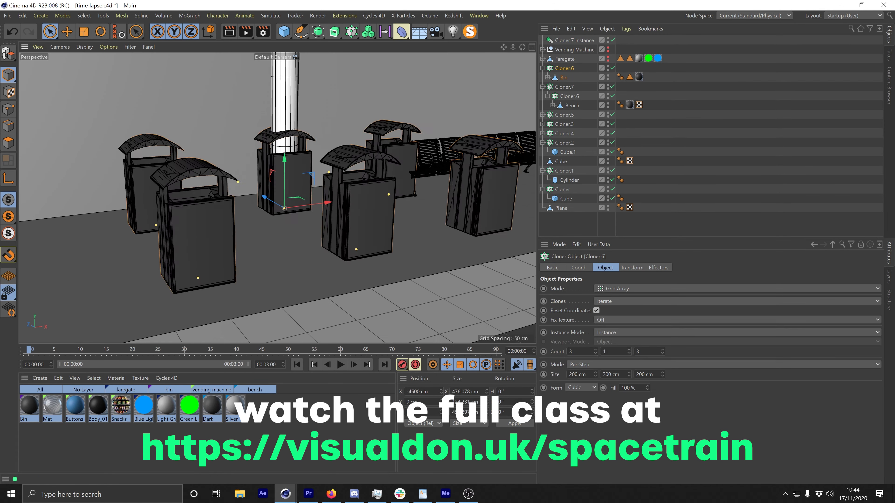
click(596, 354)
click(663, 354)
Wrap the bin cloner in a second Cloner set to Linear and create an instance of it.
scroll(211, 172, down, 8)
alt+click(352, 31)
click(617, 289)
click(614, 306)
scroll(247, 197, up, 5)
click(318, 31)
Array the faregate with a grid Cloner as a single row of gates about 119 cm apart.
scroll(352, 198, up, 5)
click(564, 68)
alt+click(608, 68)
alt+click(352, 32)
click(662, 354)
click(595, 350)
double_click(421, 412)
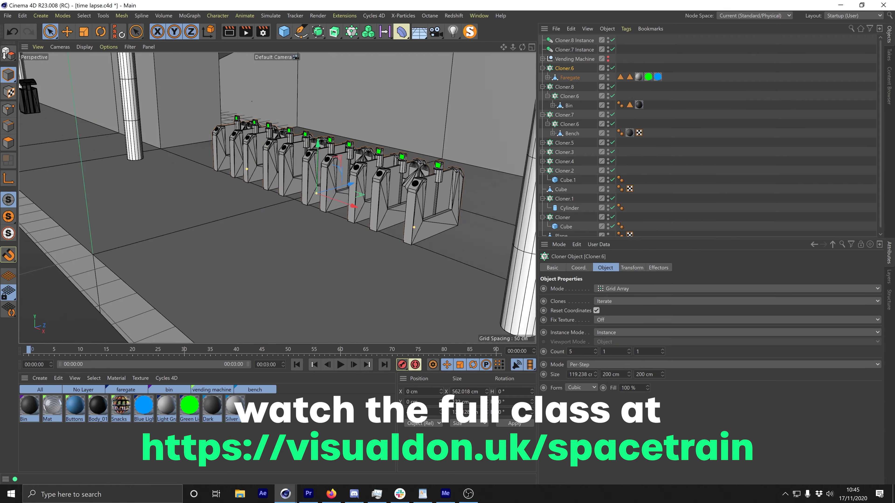
click(595, 350)
Reveal the vending machine and clone it into a row of 3 spaced 112 cm apart.
scroll(317, 197, down, 5)
click(575, 59)
alt+click(608, 59)
scroll(275, 226, up, 8)
alt+click(351, 32)
click(662, 353)
drag(596, 374, 595, 396)
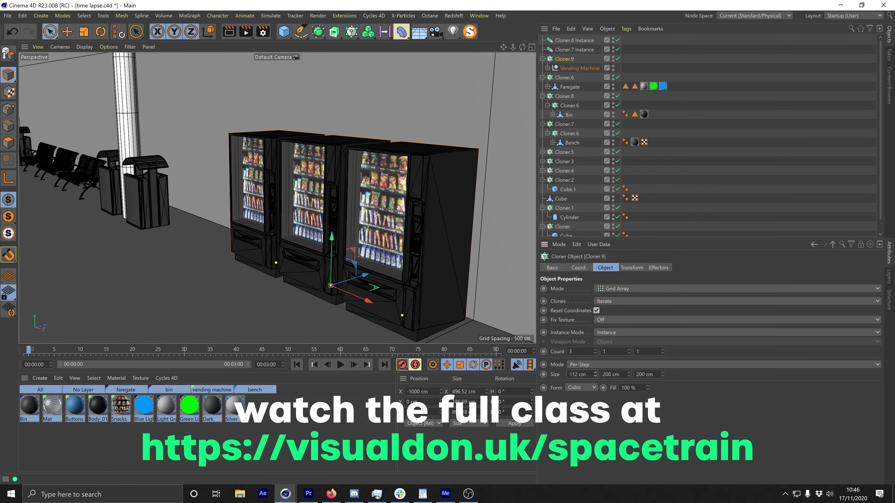
Create an instance of the vending machine cloner and move it along the platform.
scroll(330, 218, down, 8)
click(318, 32)
drag(197, 248, 416, 226)
scroll(218, 194, down, 6)
Paste the Train_1 carriage into the station scene beside the platform and select it.
click(503, 134)
key(ctrl+v)
mouse_move(217, 194)
alt+mouse_down()
mouse_move(189, 220)
mouse_move(212, 180)
alt+mouse_up()
scroll(342, 237, up, 5)
scroll(341, 236, down, 8)
click(729, 55)
click(562, 40)
scroll(211, 197, up, 3)
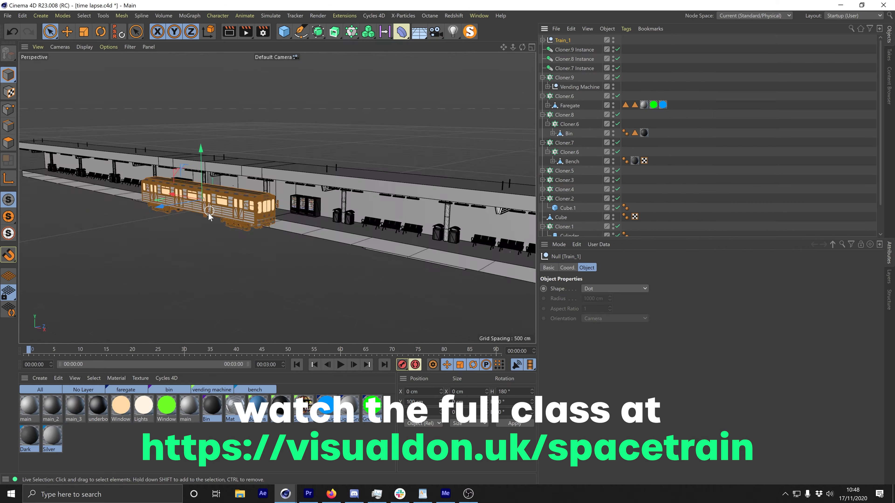
Use Gouraud shading and create an instance of the carriage, adjusting its X position to about -421 cm to align the couplings.
key(n)
key(a)
click(318, 31)
click(567, 268)
scroll(274, 197, up, 10)
drag(592, 289, 592, 295)
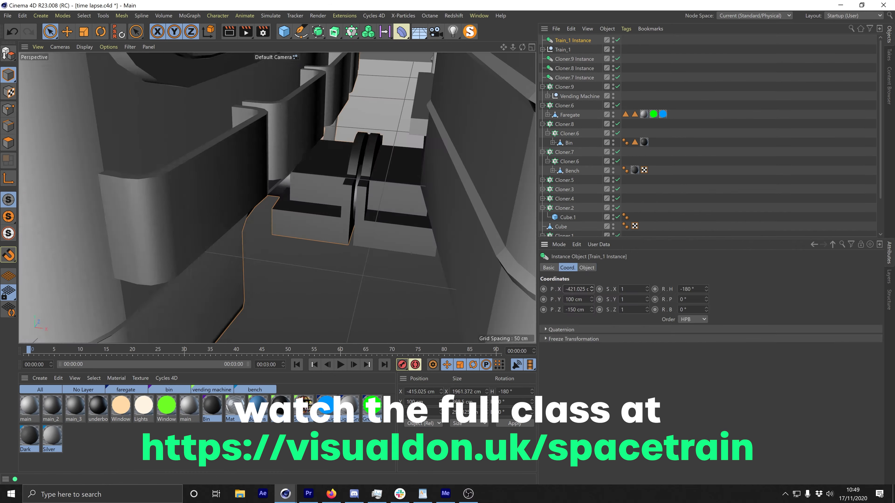
scroll(275, 197, down, 10)
Duplicate the Train_1 carriage and group all the carriages as train.
ctrl+drag(563, 50, 562, 54)
scroll(167, 186, up, 5)
scroll(274, 197, down, 8)
click(284, 31)
click(565, 68)
shift+click(561, 52)
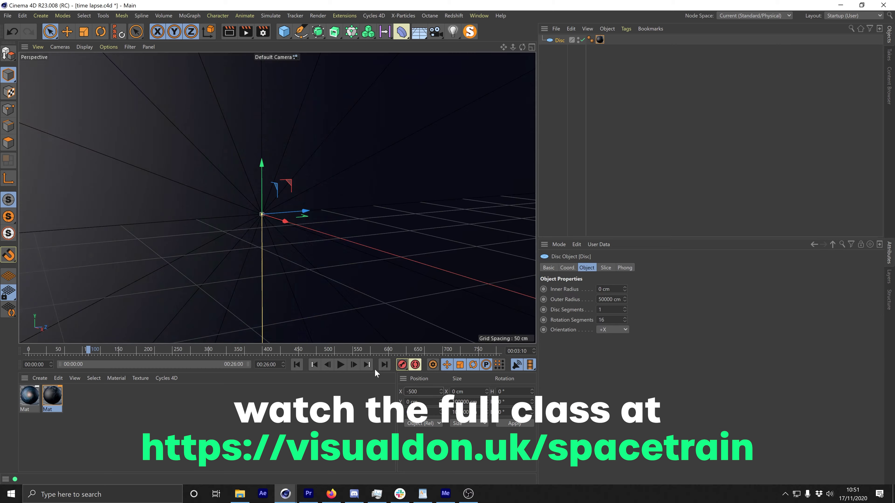
Place the backdrop disc at X -50000 cm and adjust the project settings and the disc's orientation.
text(00)
key(Return)
scroll(400, 186, down, 10)
click(29, 396)
key(ctrl+d)
click(625, 382)
click(559, 40)
click(617, 330)
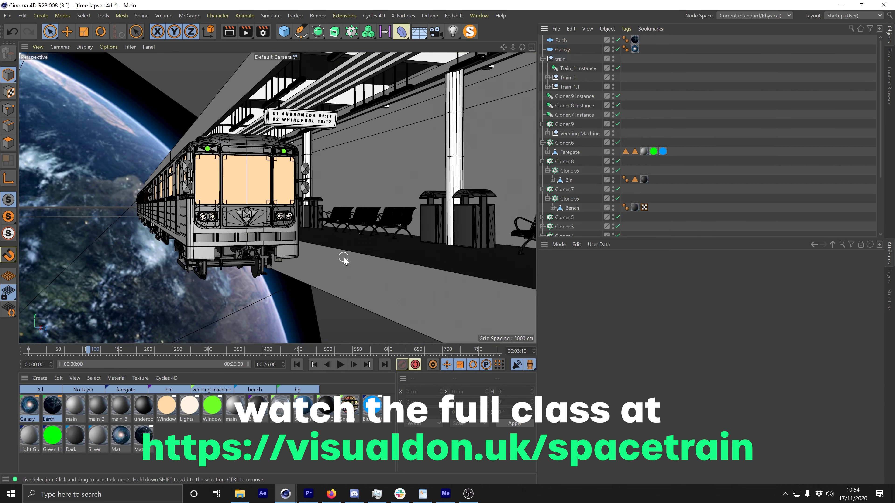
Add a camera, look through it and return the timeline to the first frame.
click(437, 32)
click(617, 40)
drag(88, 350, 29, 349)
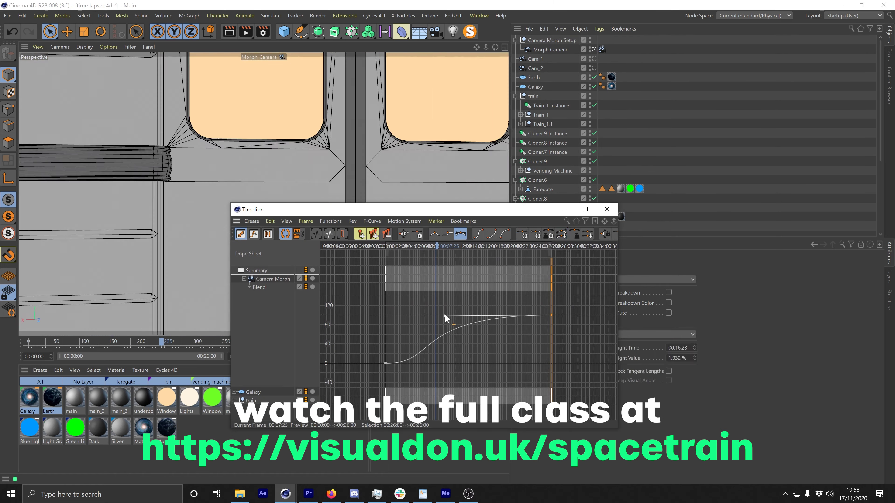
Adjust the easing of the Camera Morph Blend curve in the Timeline.
click(307, 361)
click(528, 206)
click(315, 319)
drag(354, 319, 359, 319)
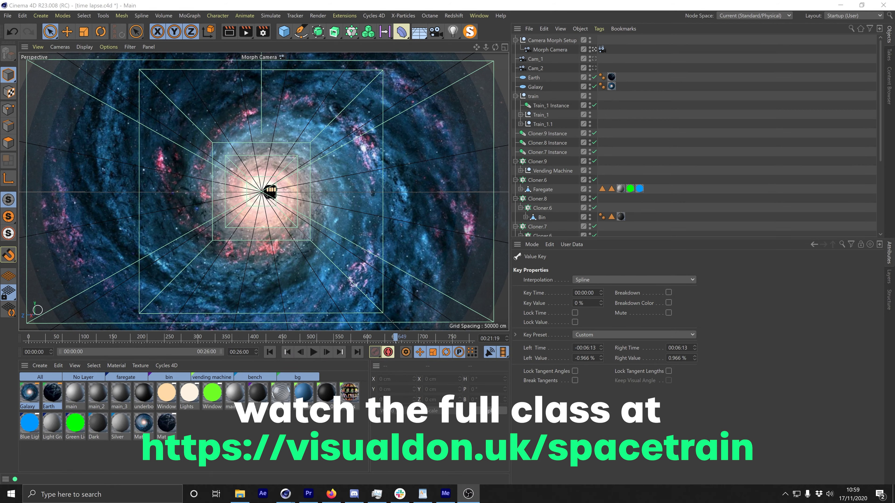
click(479, 15)
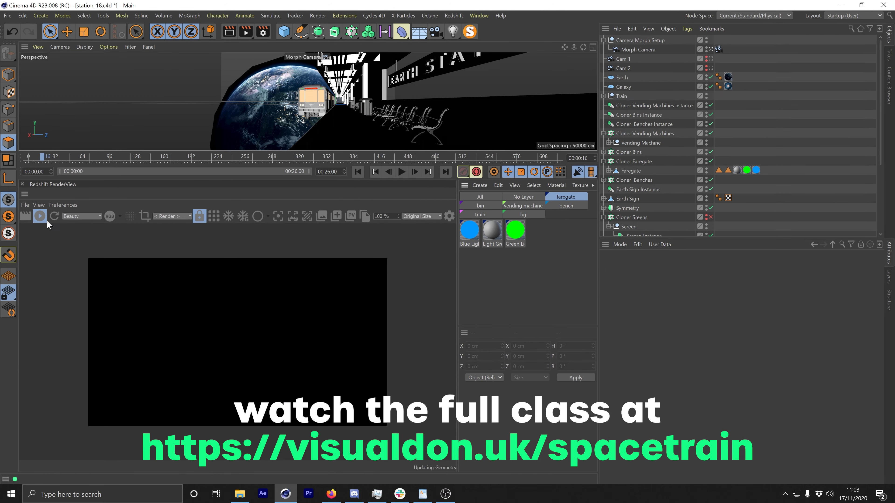
Set the renderer to Redshift and add a Redshift Dome Light to the station scene.
key(ctrl+b)
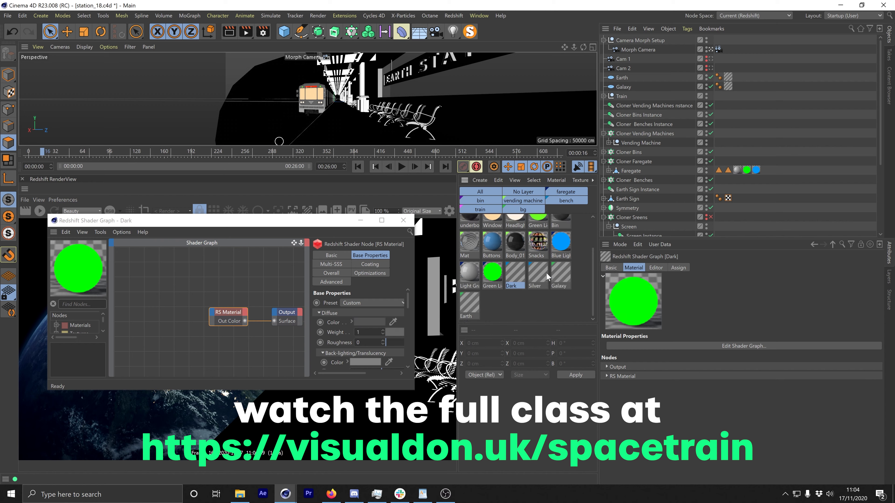
click(454, 15)
mouse_move(486, 41)
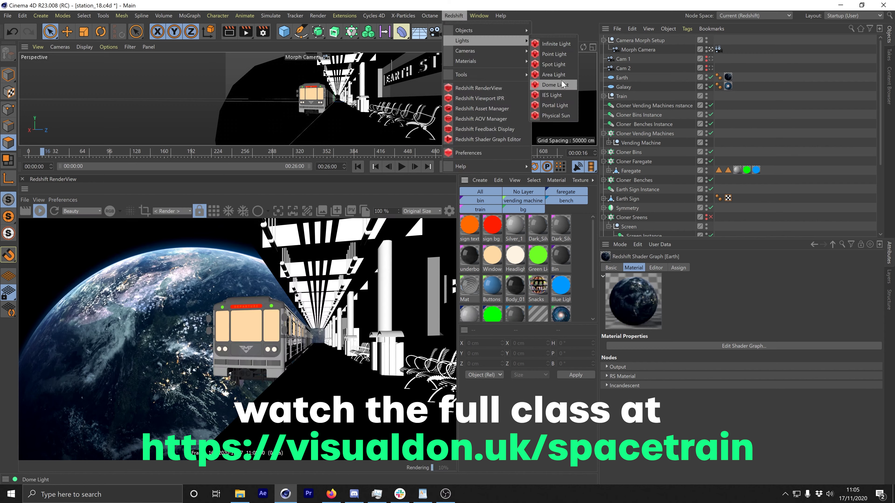
click(562, 84)
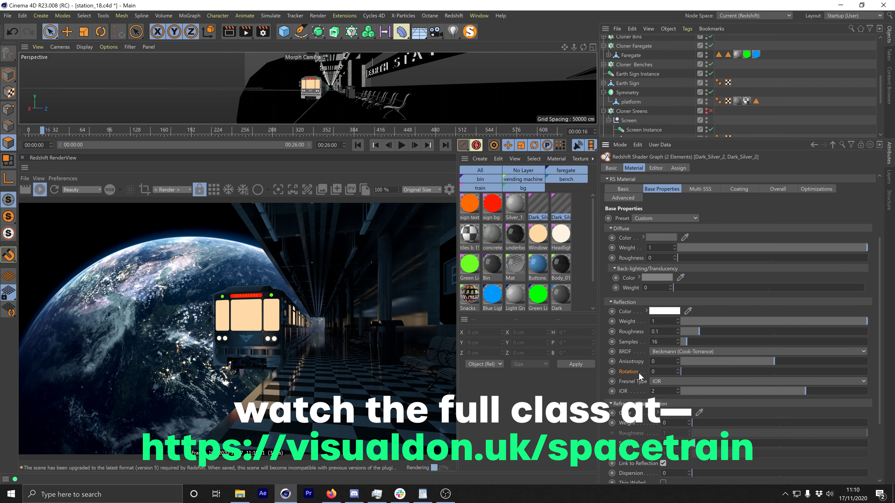
Apply the headlight material to an extruded part of the station's ceiling lights.
click(560, 295)
drag(560, 295, 732, 78)
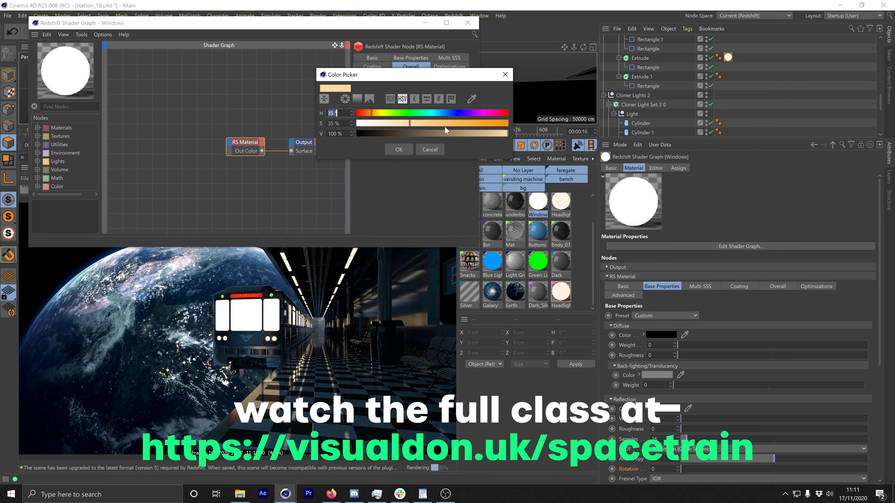